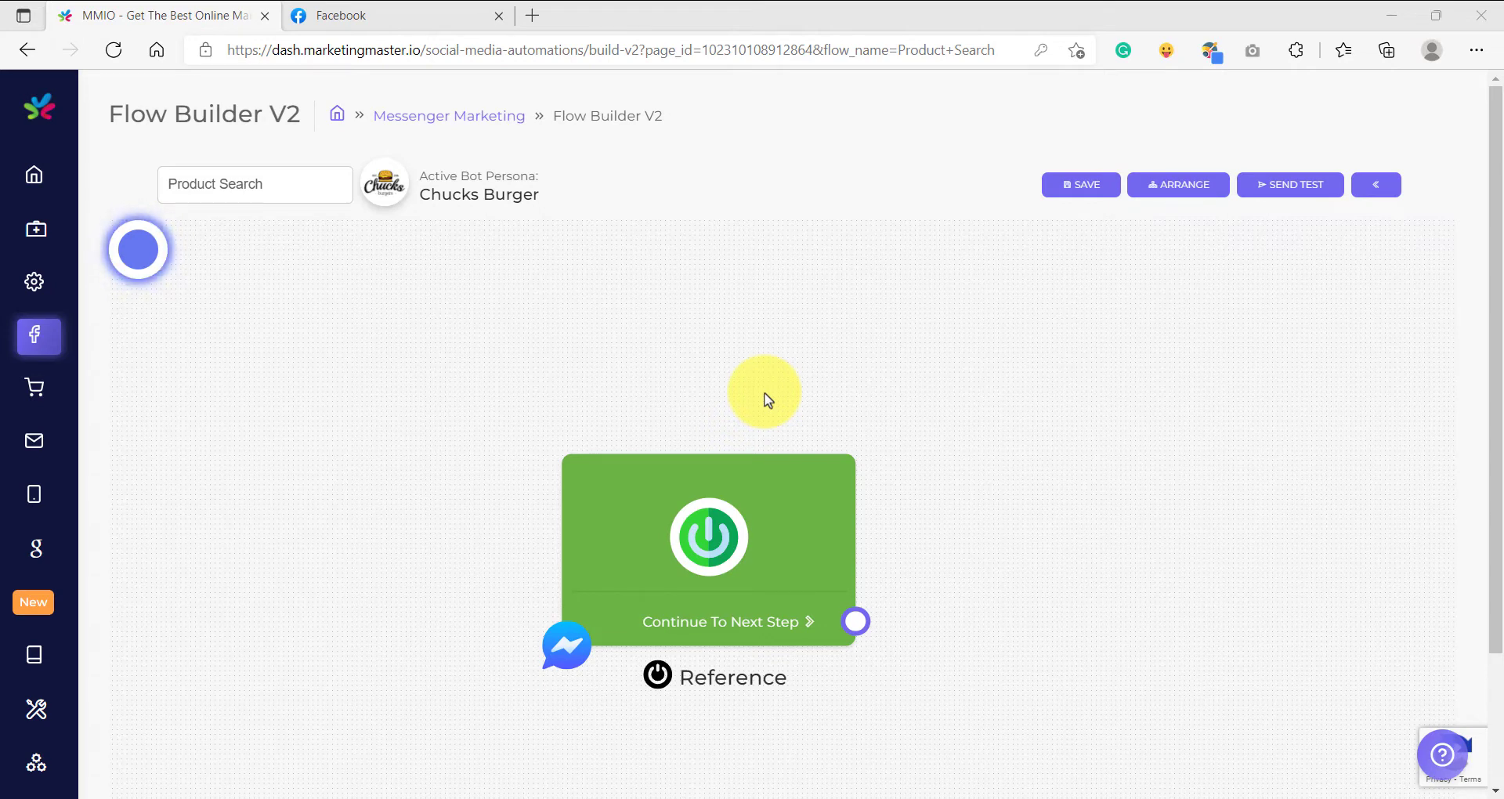
Add a Text block connected to the Reference trigger's Continue To Next Step output.
scroll(767, 456, down, 4)
drag(801, 451, 490, 452)
drag(517, 568, 615, 414)
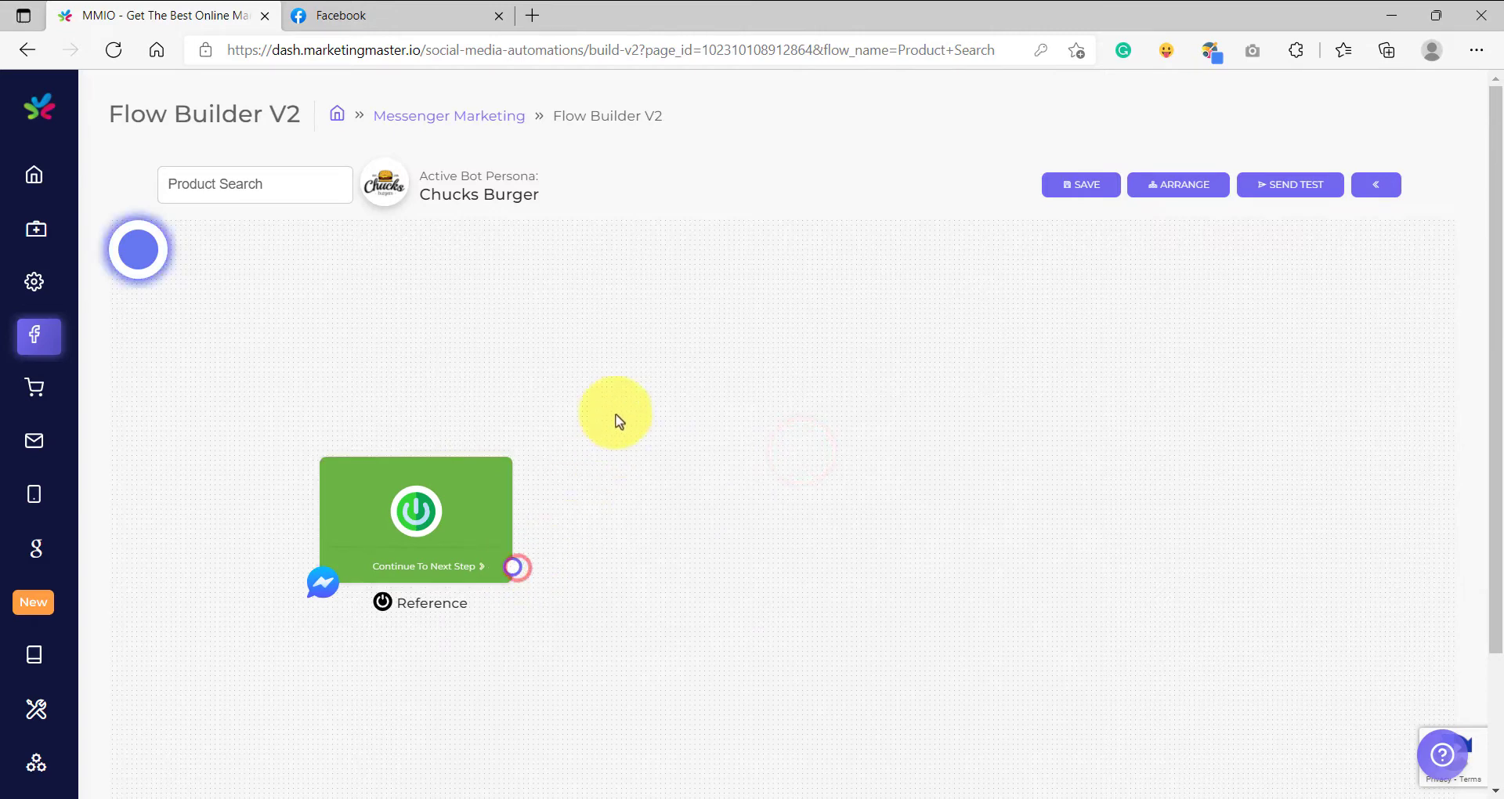
drag(514, 566, 614, 392)
click(652, 412)
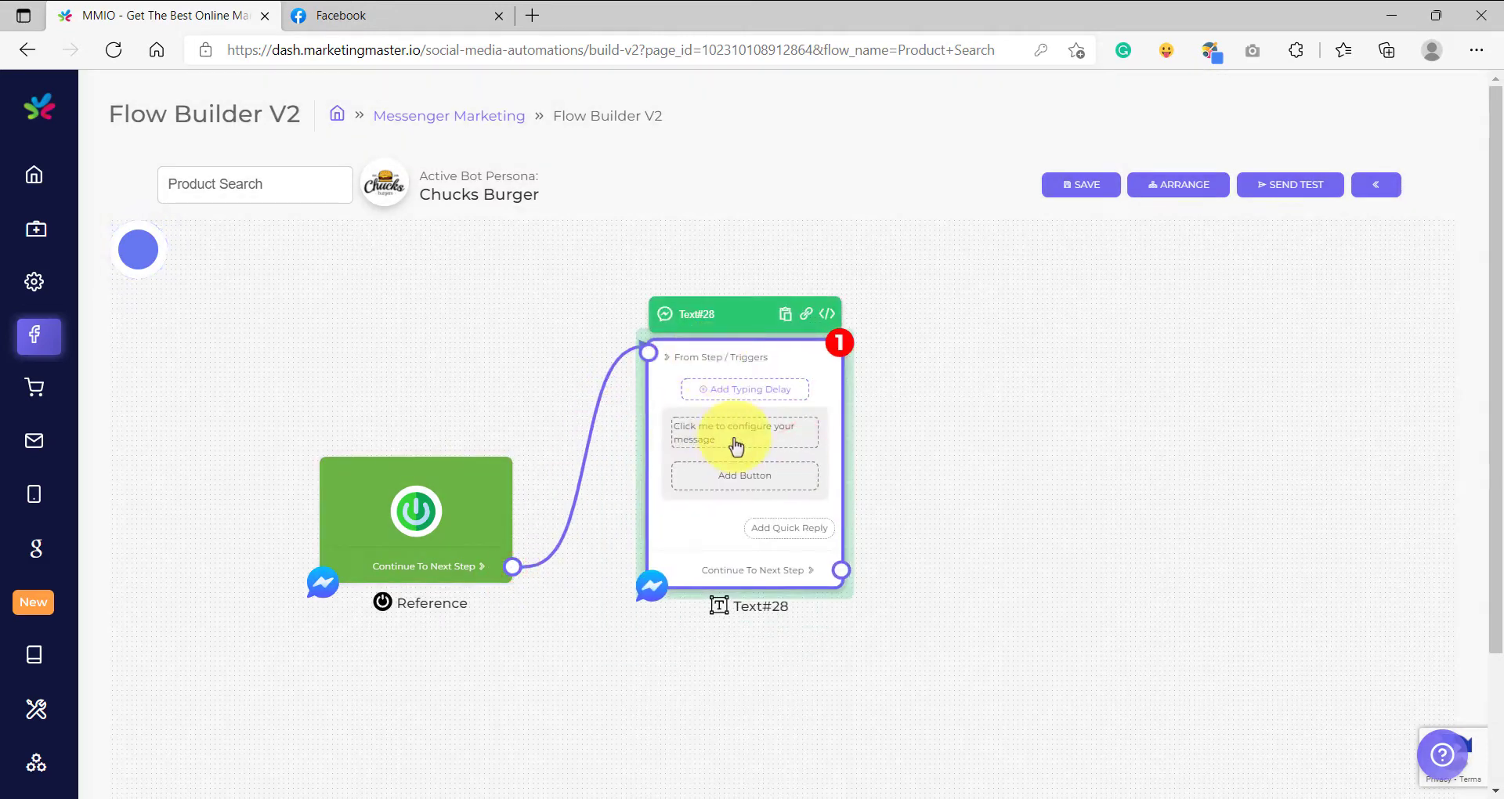
Set the Text block's message to "Hello {{first_name}}! Please let us know what product you would like to search for? Type below 👇".
click(727, 447)
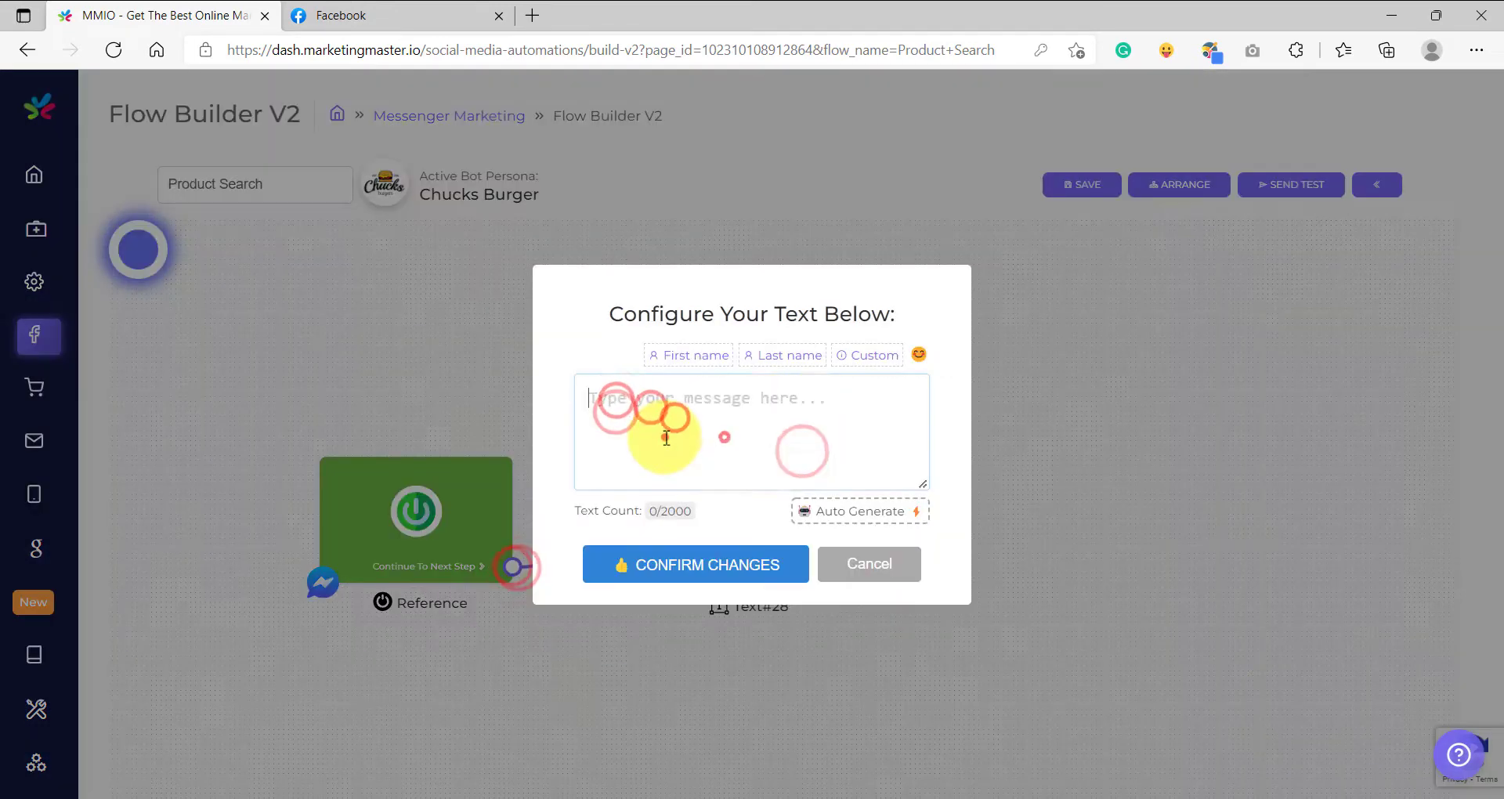
text(Hello {{first_name}}!  Please let us know what product you would like to search for?  Type below)
click(919, 354)
scroll(1111, 383, down, 3)
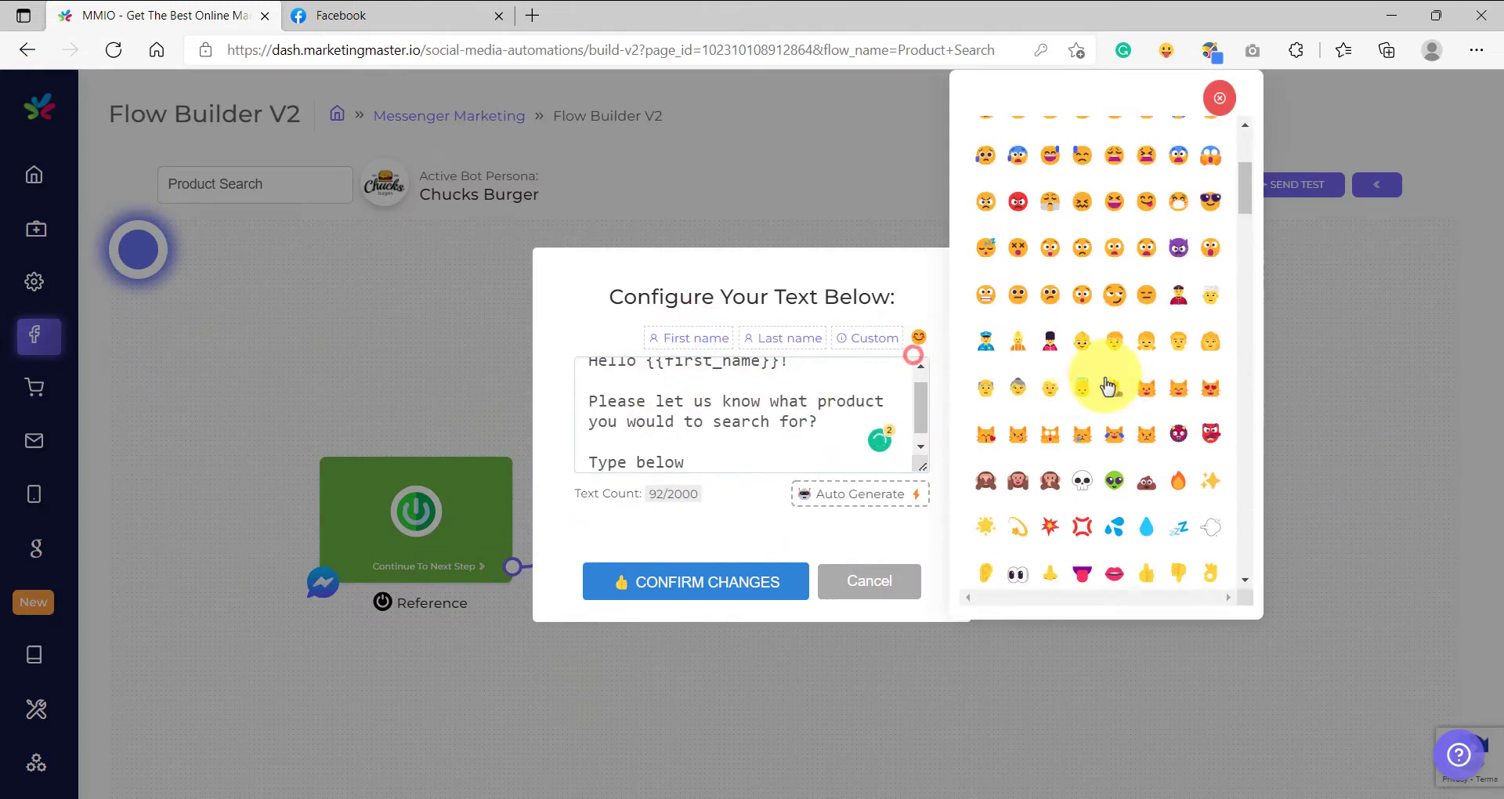
click(1147, 492)
drag(923, 484, 923, 578)
click(684, 365)
text(like)
click(770, 407)
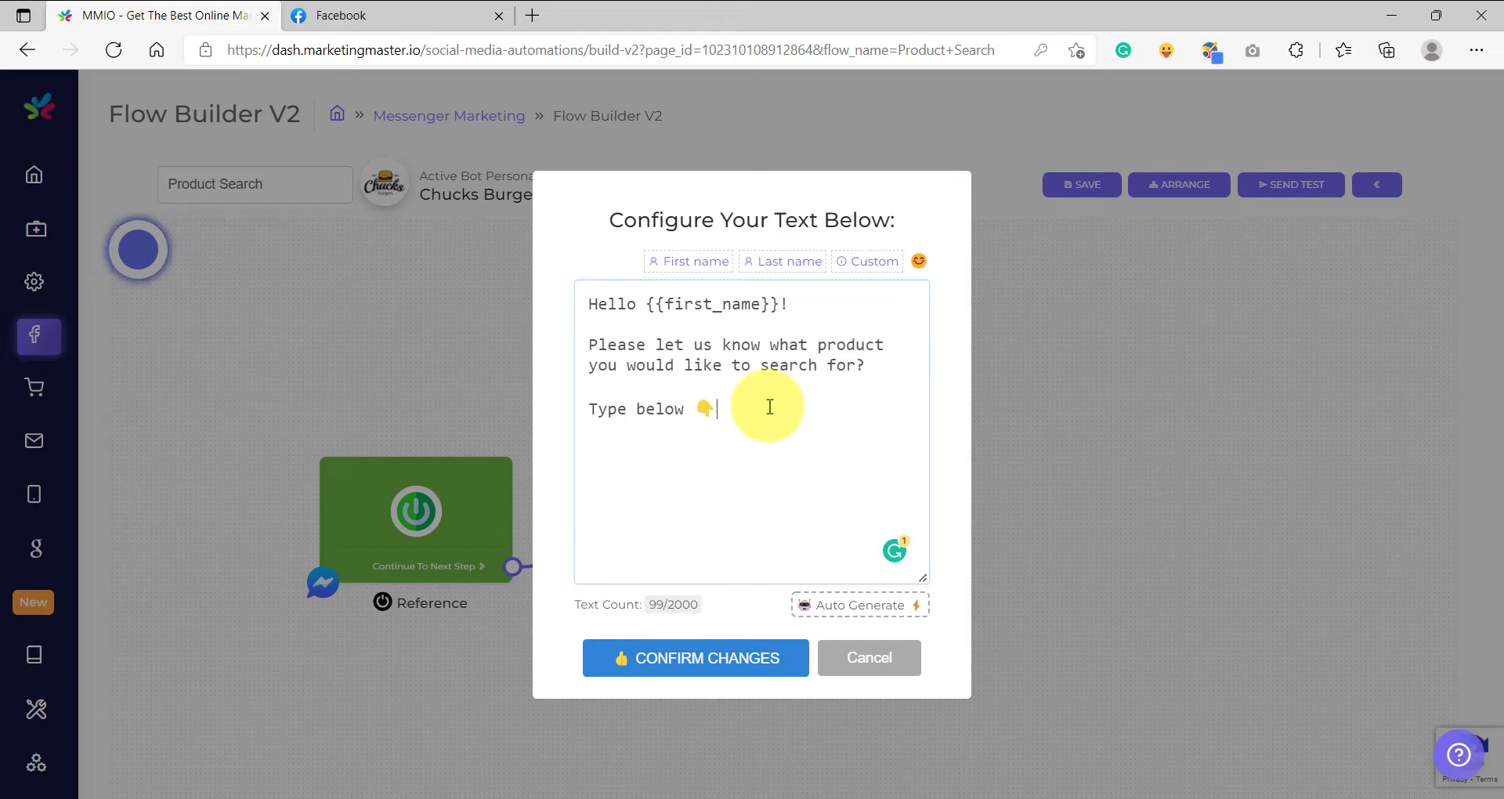
click(705, 657)
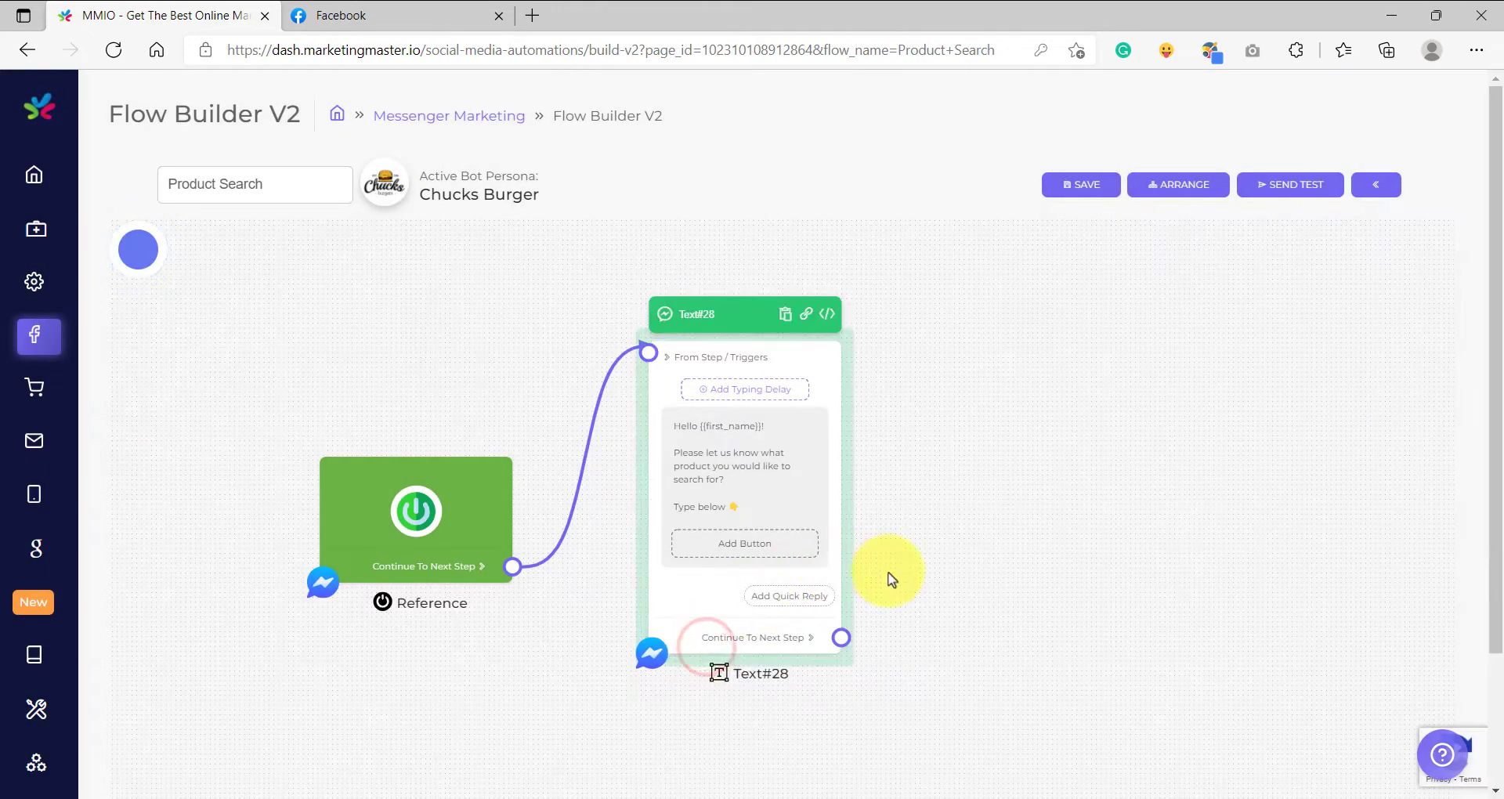
Add a UserInput block connected to the greeting Text block's Continue To Next Step output.
drag(961, 579, 675, 543)
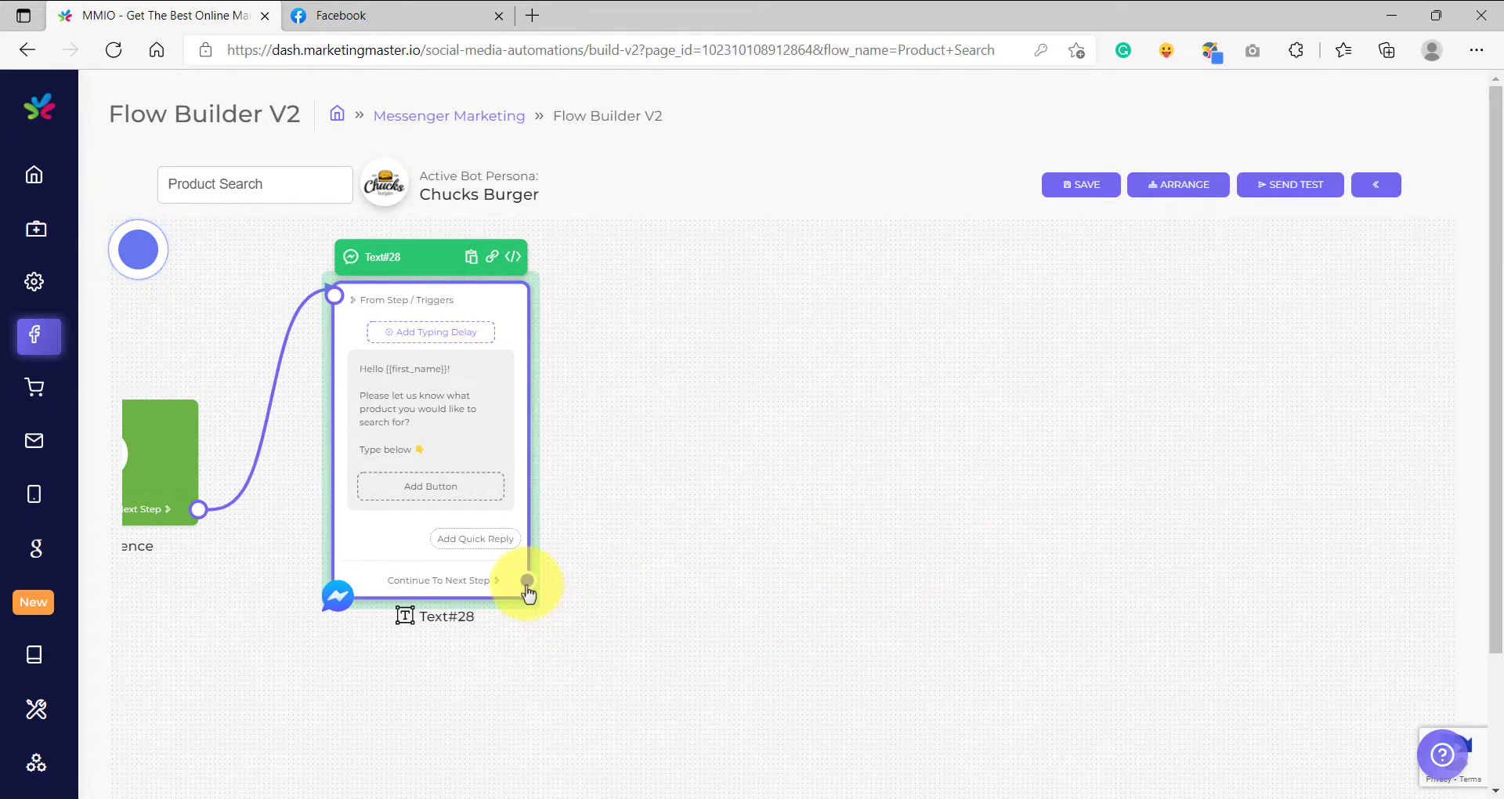
drag(526, 580, 661, 415)
click(744, 655)
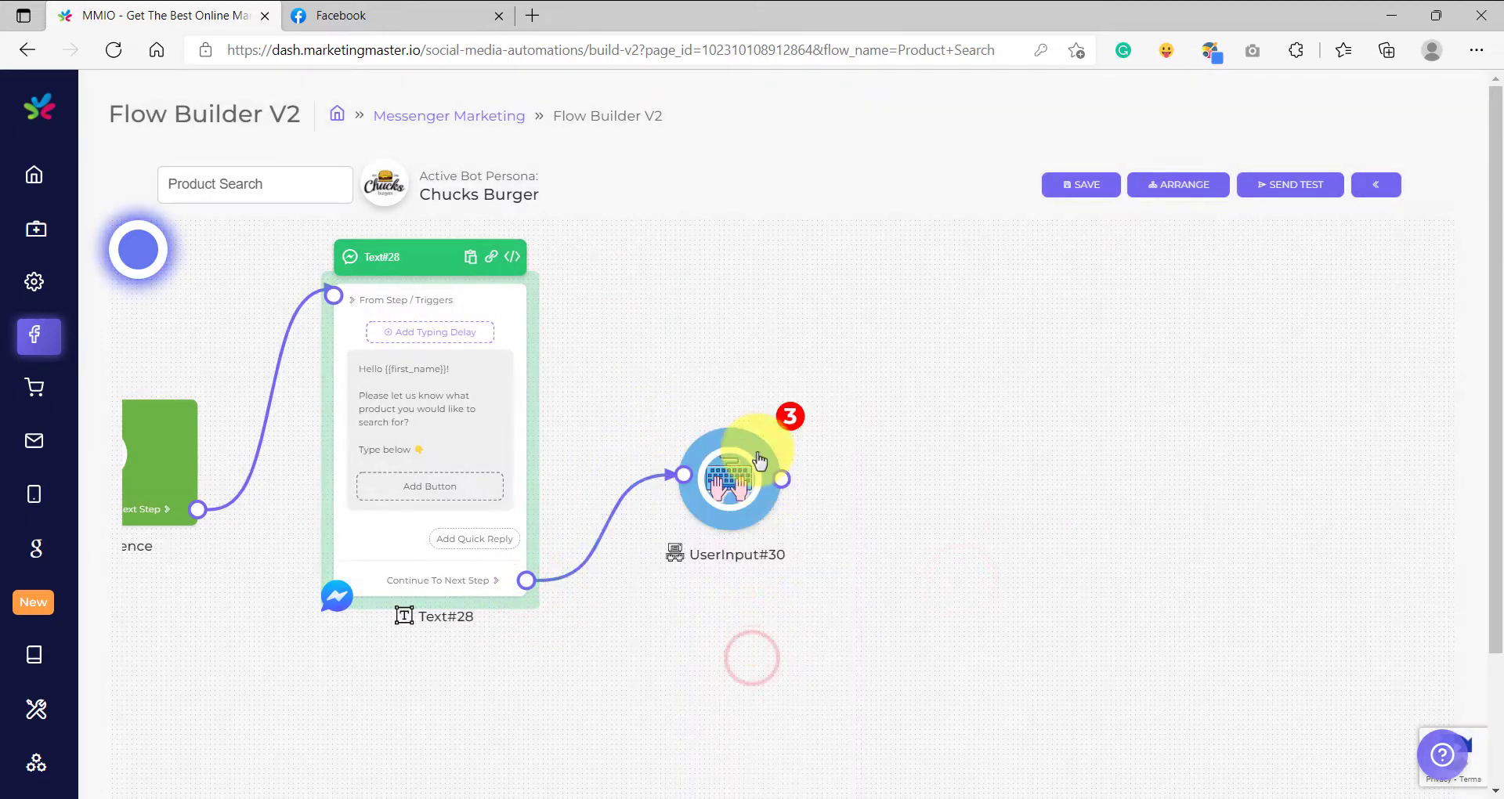
Configure the UserInput block to store the reply in a new custom variable named "Product Search".
click(756, 449)
click(736, 404)
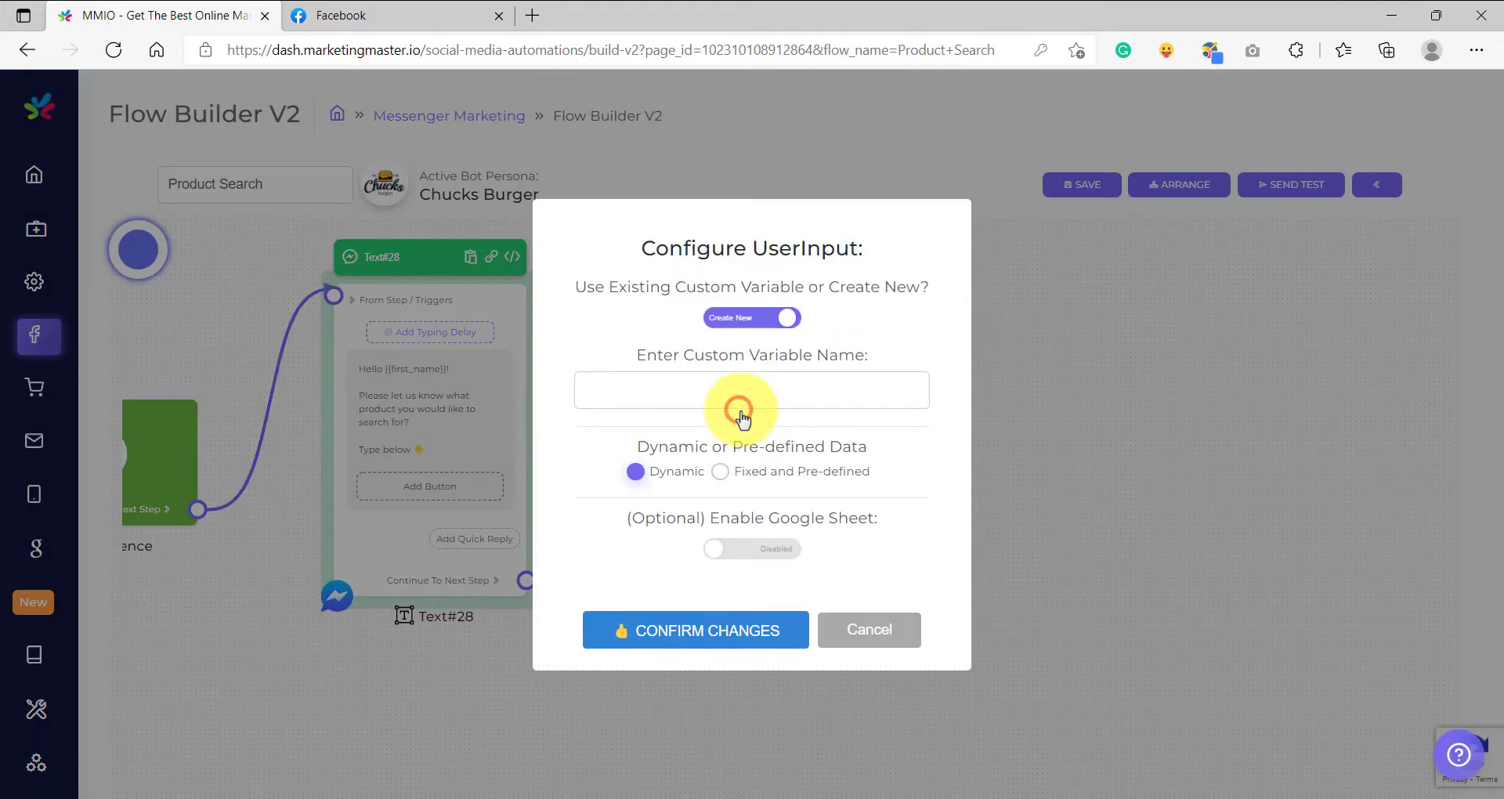
click(718, 389)
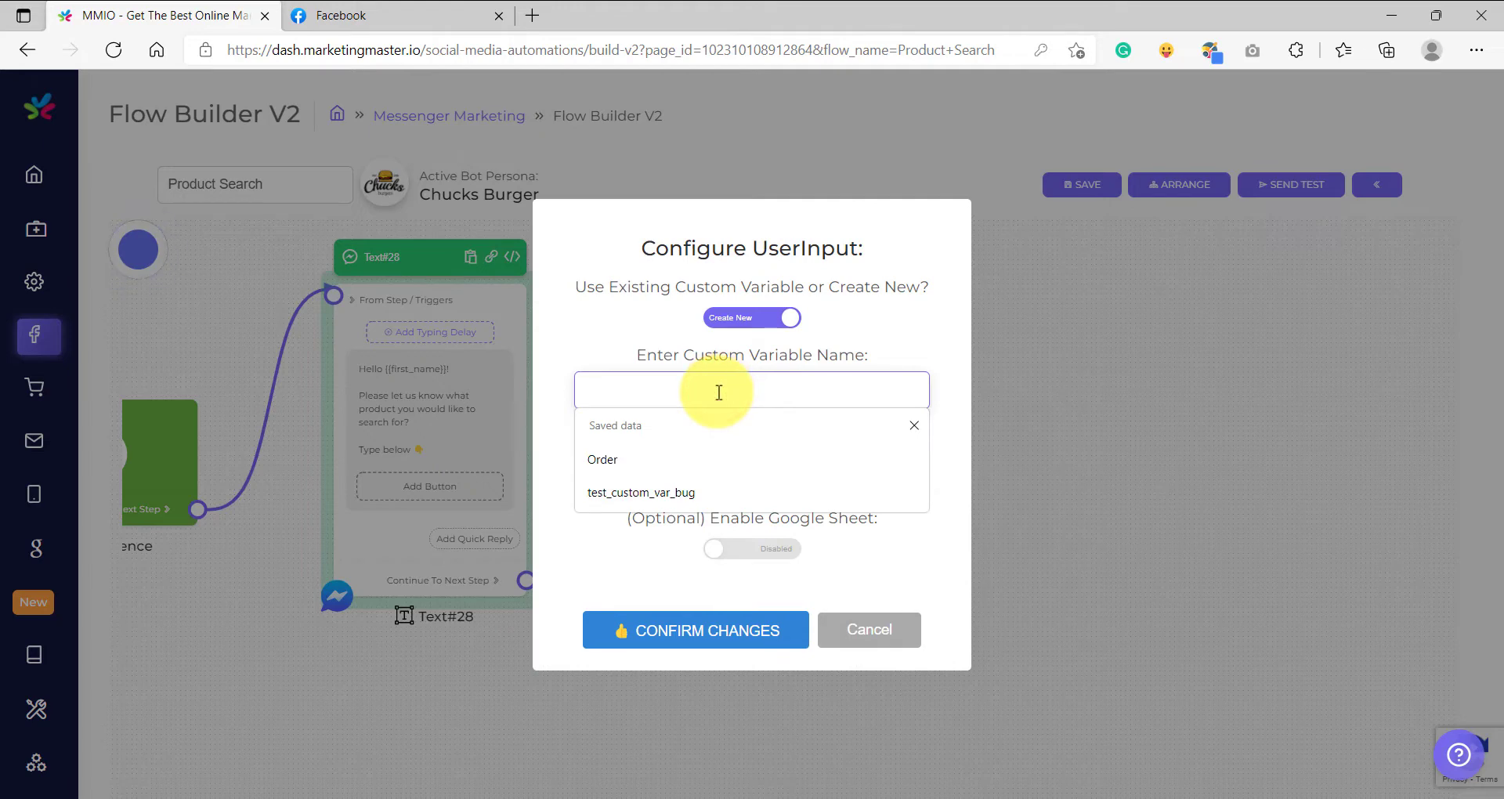
text(Product S)
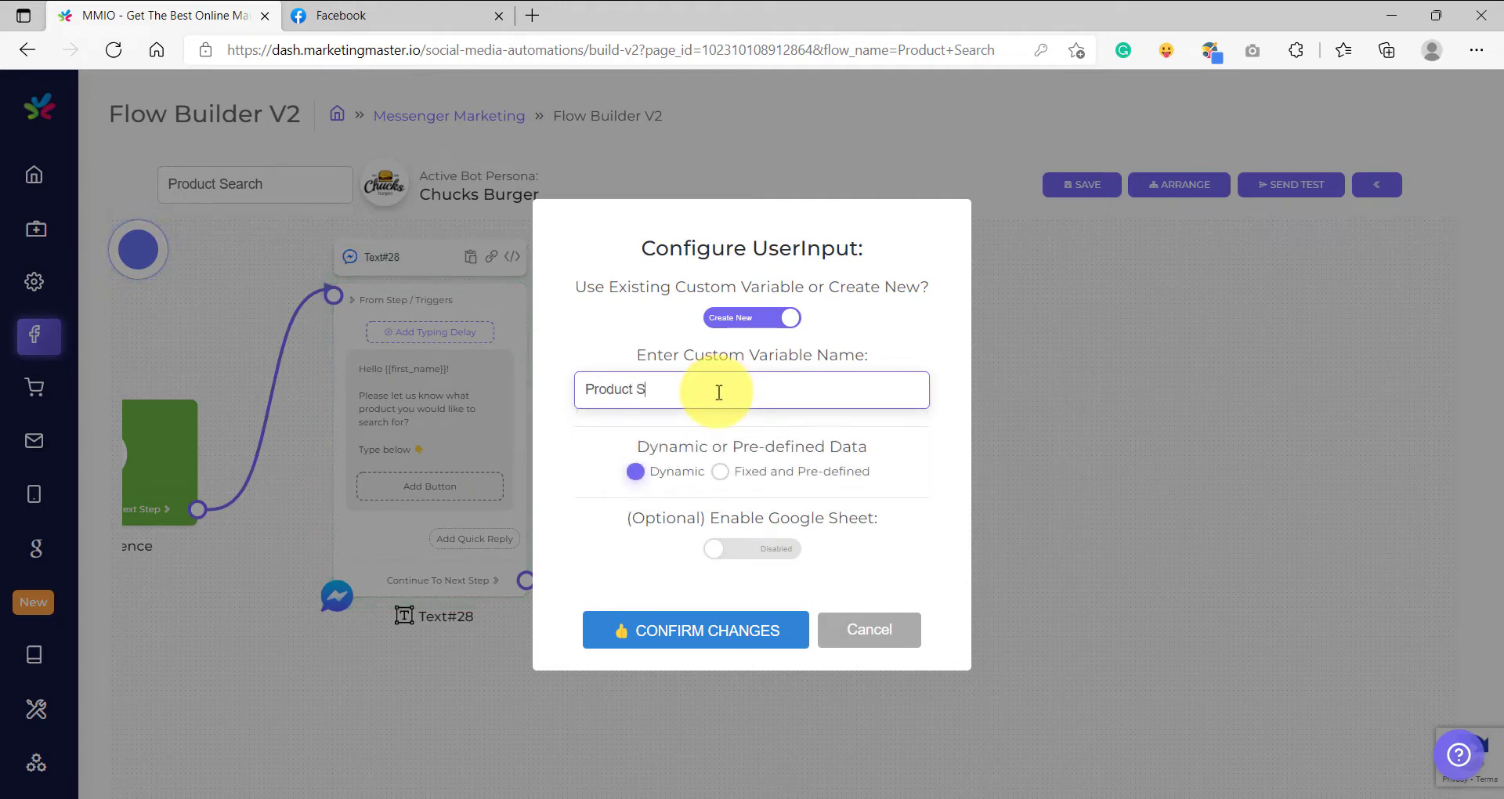
text(earch)
click(653, 631)
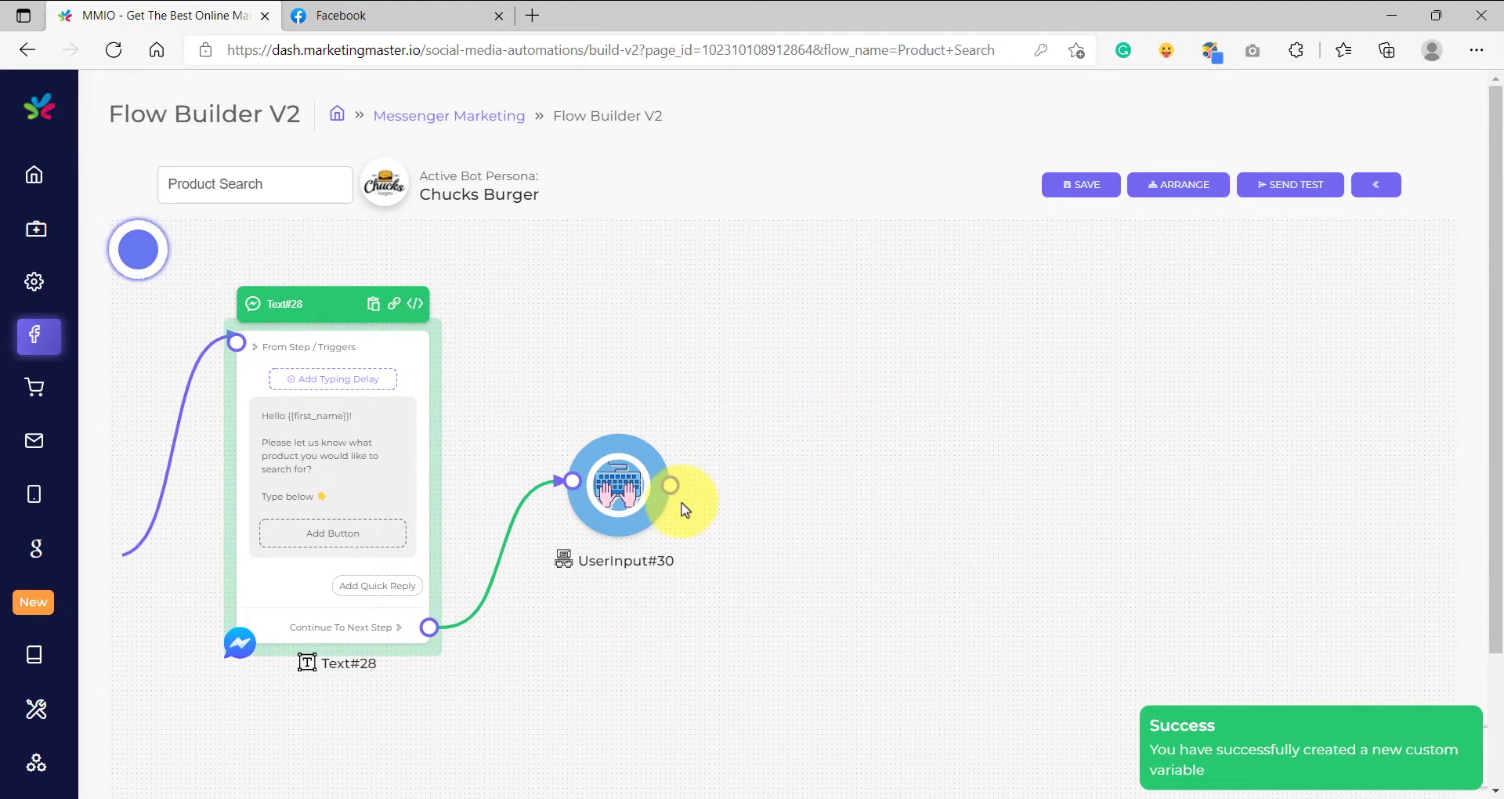
Add a ProductSearch block connected to the UserInput block's output.
scroll(681, 503, up, 9)
scroll(547, 455, down, 10)
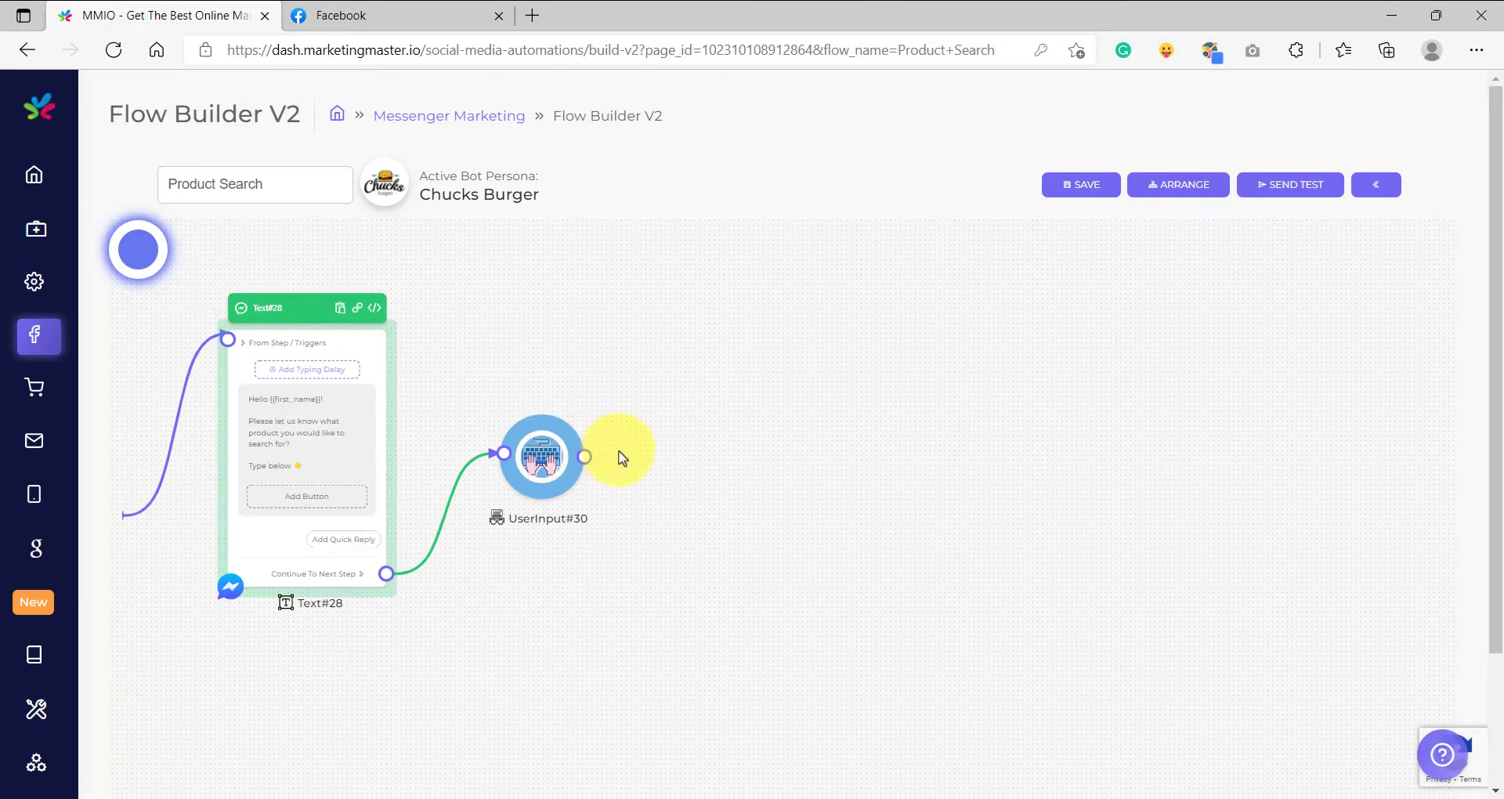
drag(581, 477, 694, 382)
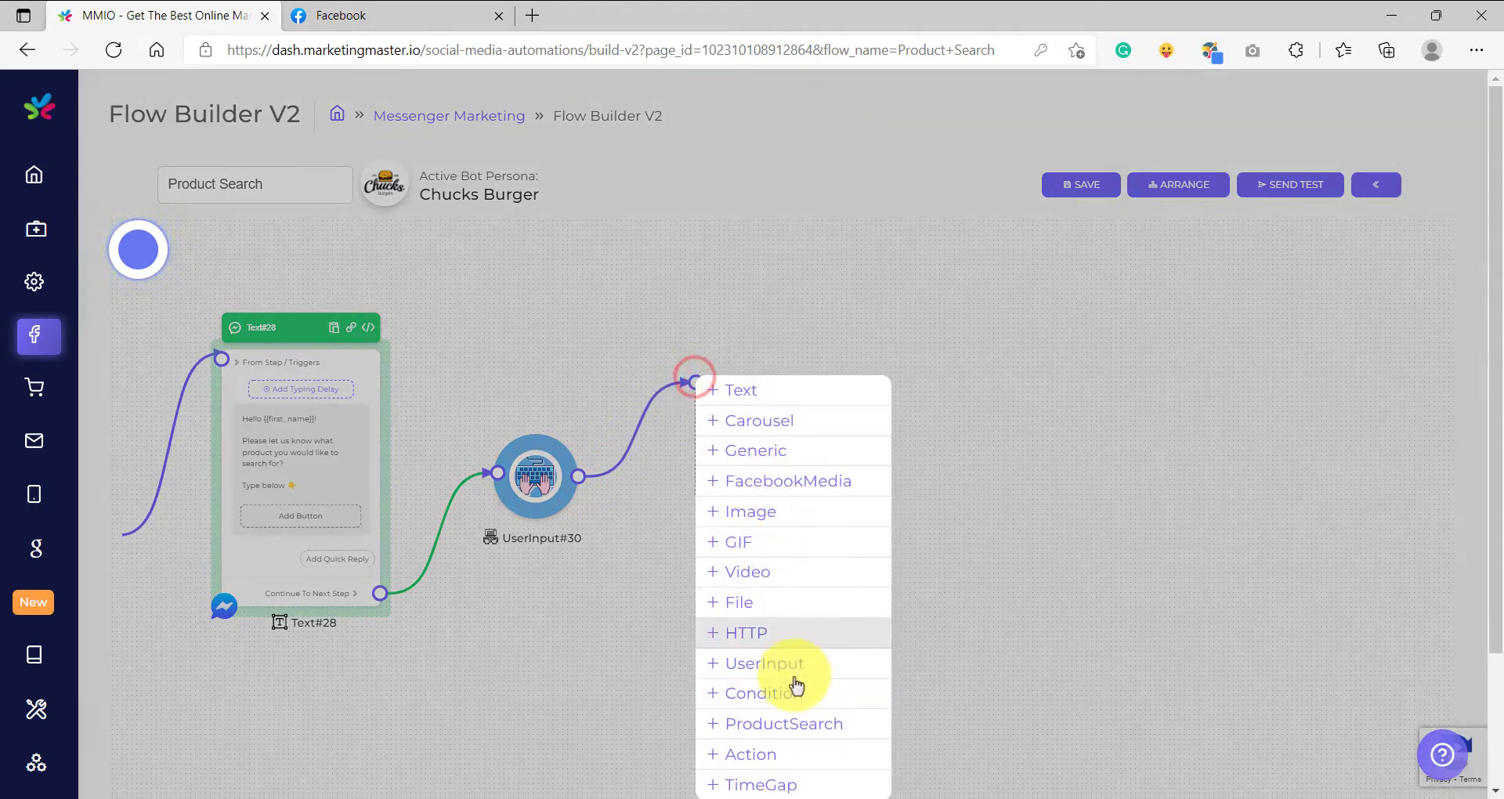
click(777, 729)
scroll(702, 436, up, 3)
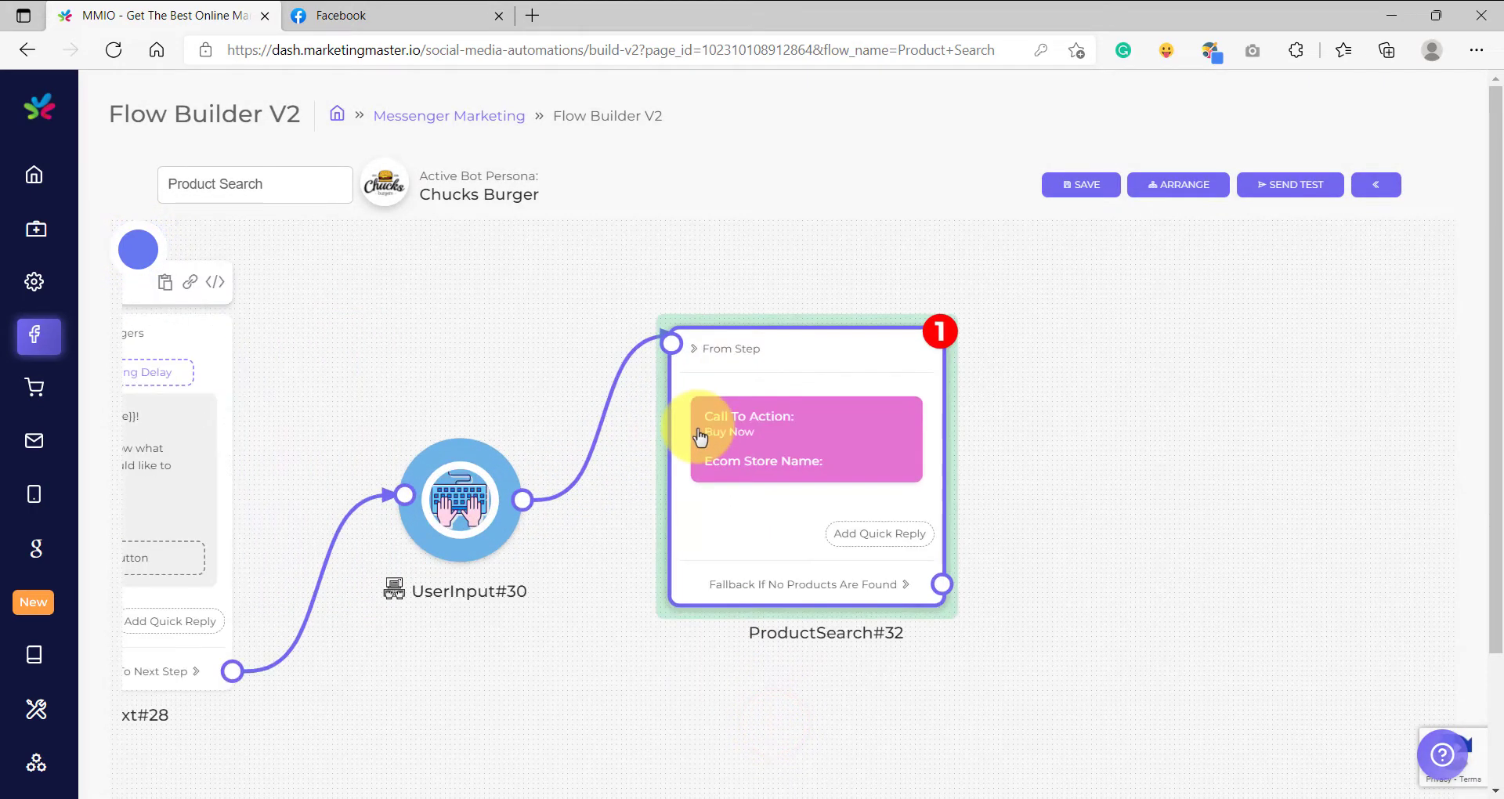
Review the flow from the Reference trigger through the greeting message and UserInput block to the ProductSearch block.
scroll(700, 437, down, 5)
drag(591, 397, 716, 397)
scroll(748, 421, up, 10)
scroll(748, 423, down, 8)
click(537, 410)
scroll(548, 420, up, 10)
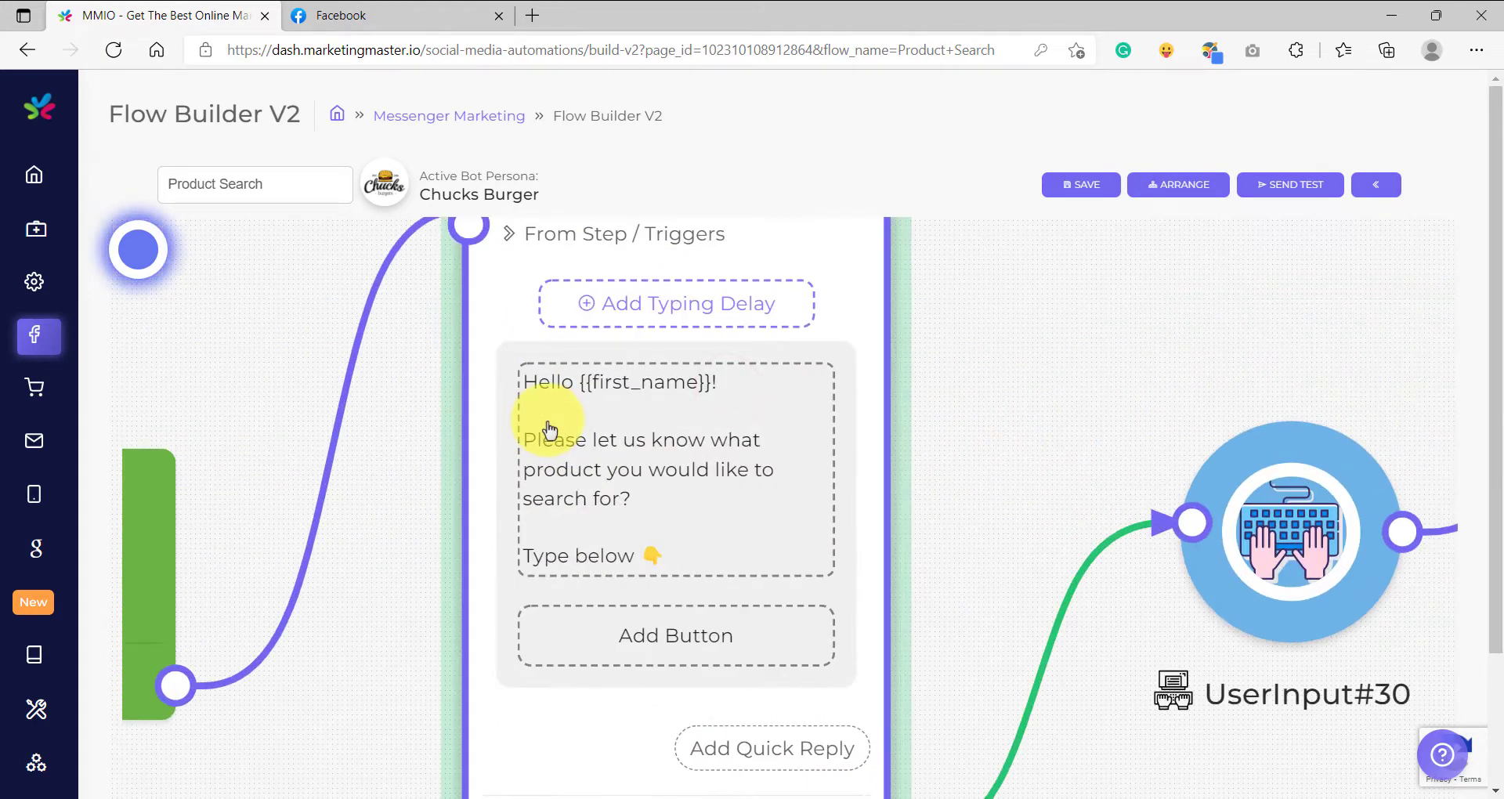
scroll(558, 424, down, 7)
drag(852, 438, 731, 432)
drag(854, 444, 857, 440)
drag(750, 421, 838, 428)
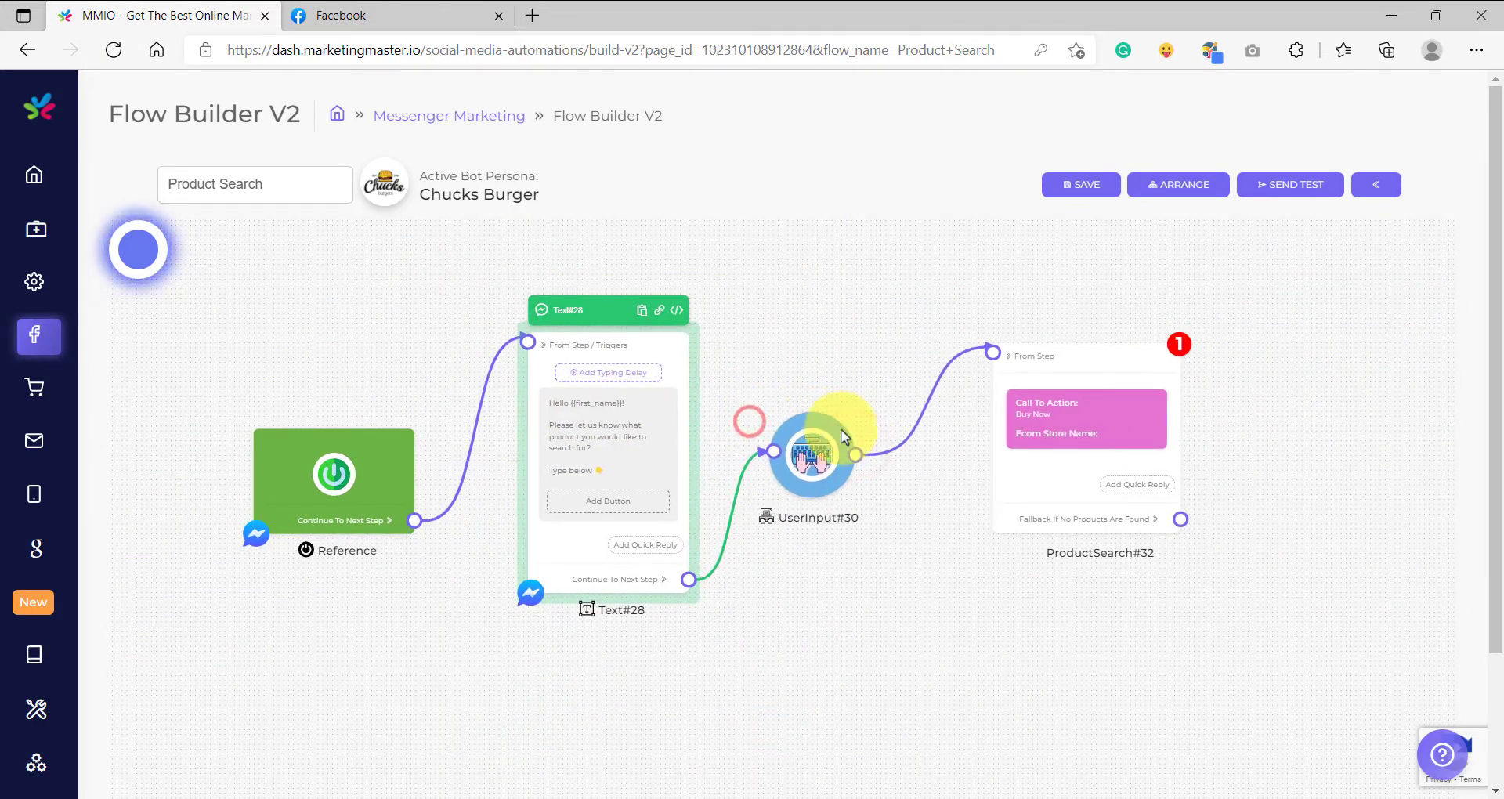
drag(948, 548, 817, 562)
scroll(695, 496, up, 10)
scroll(681, 507, down, 6)
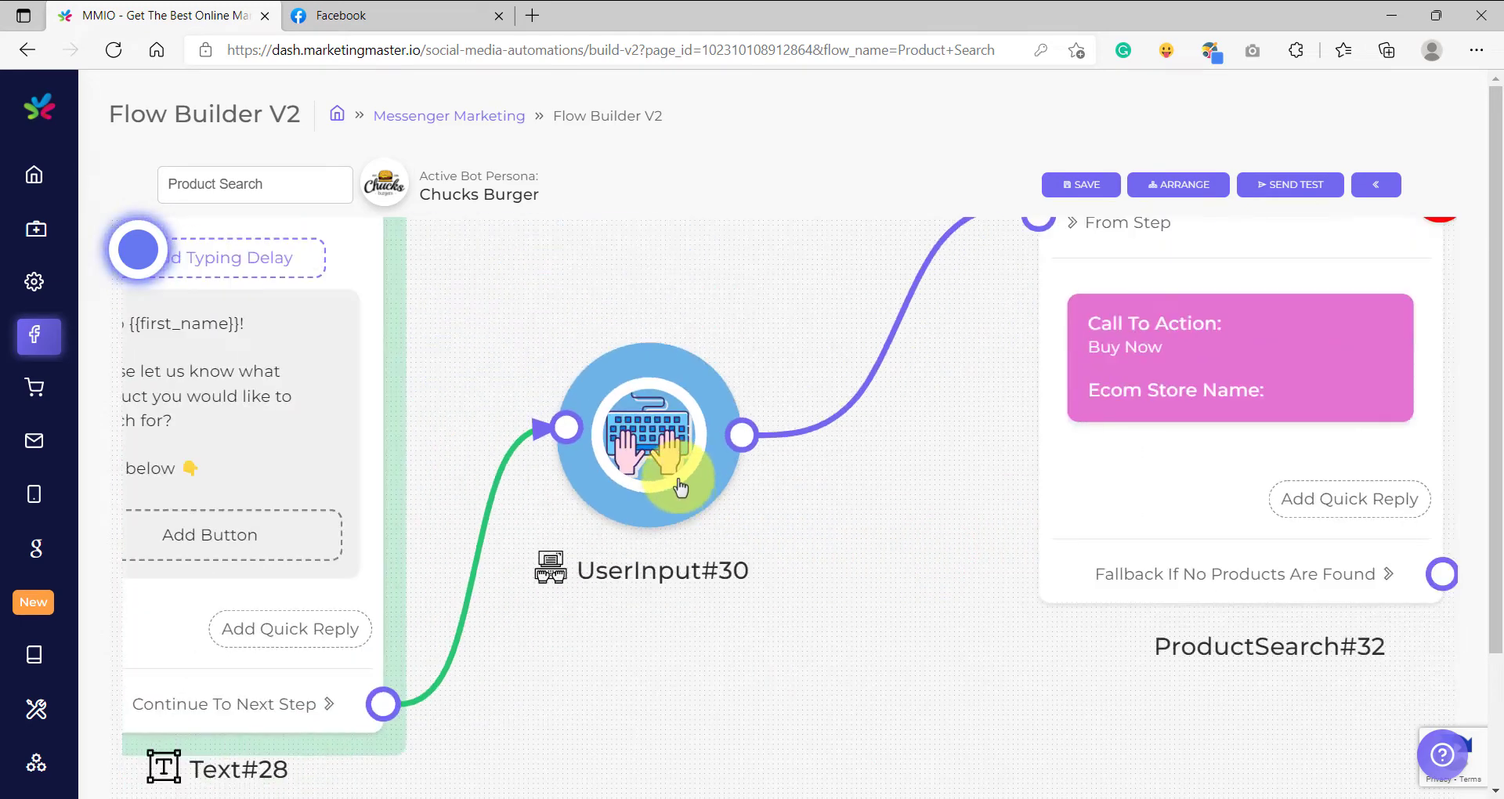
scroll(662, 465, down, 5)
drag(952, 586, 782, 604)
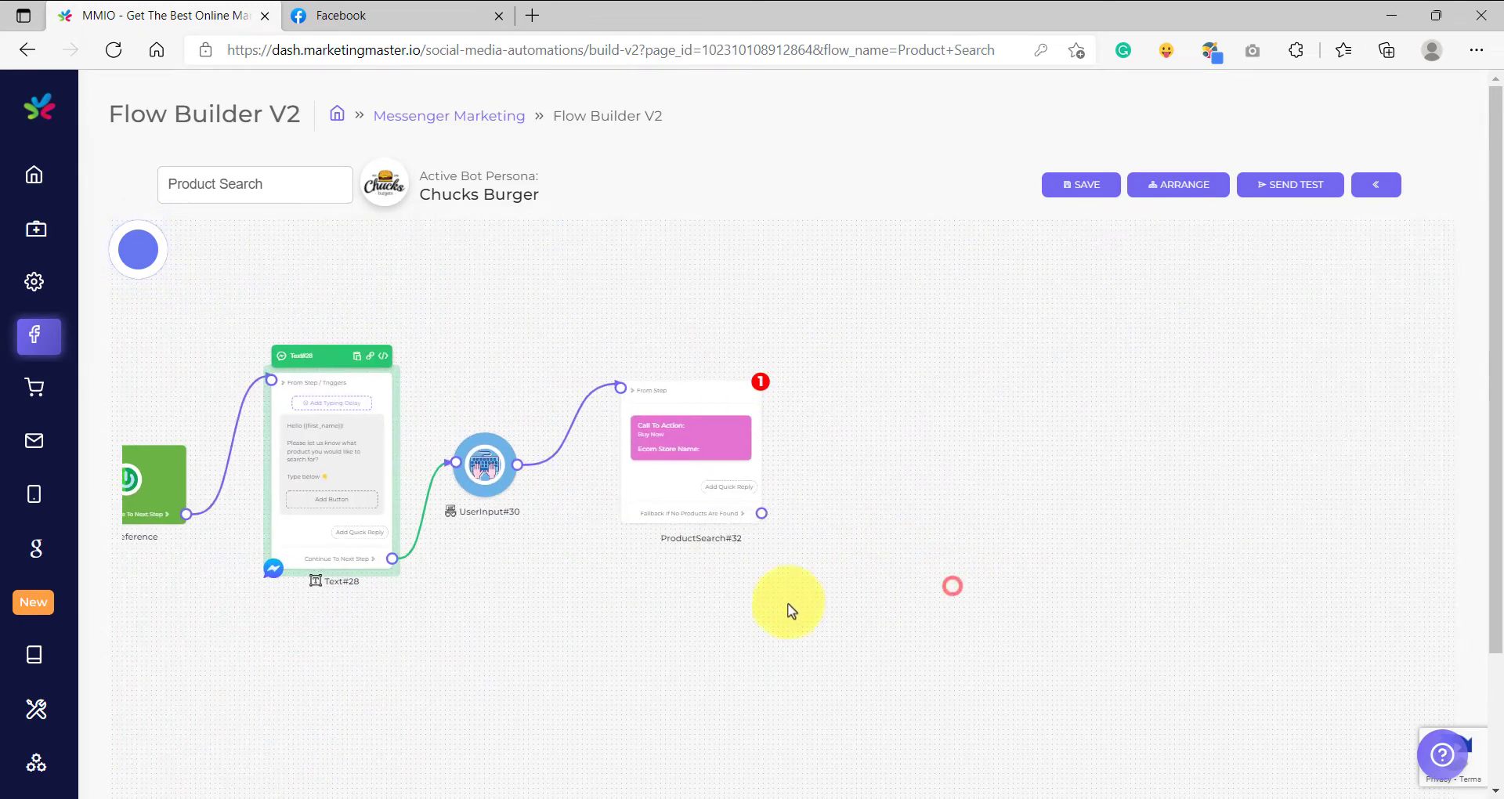
click(688, 430)
scroll(548, 470, up, 2)
scroll(627, 490, down, 3)
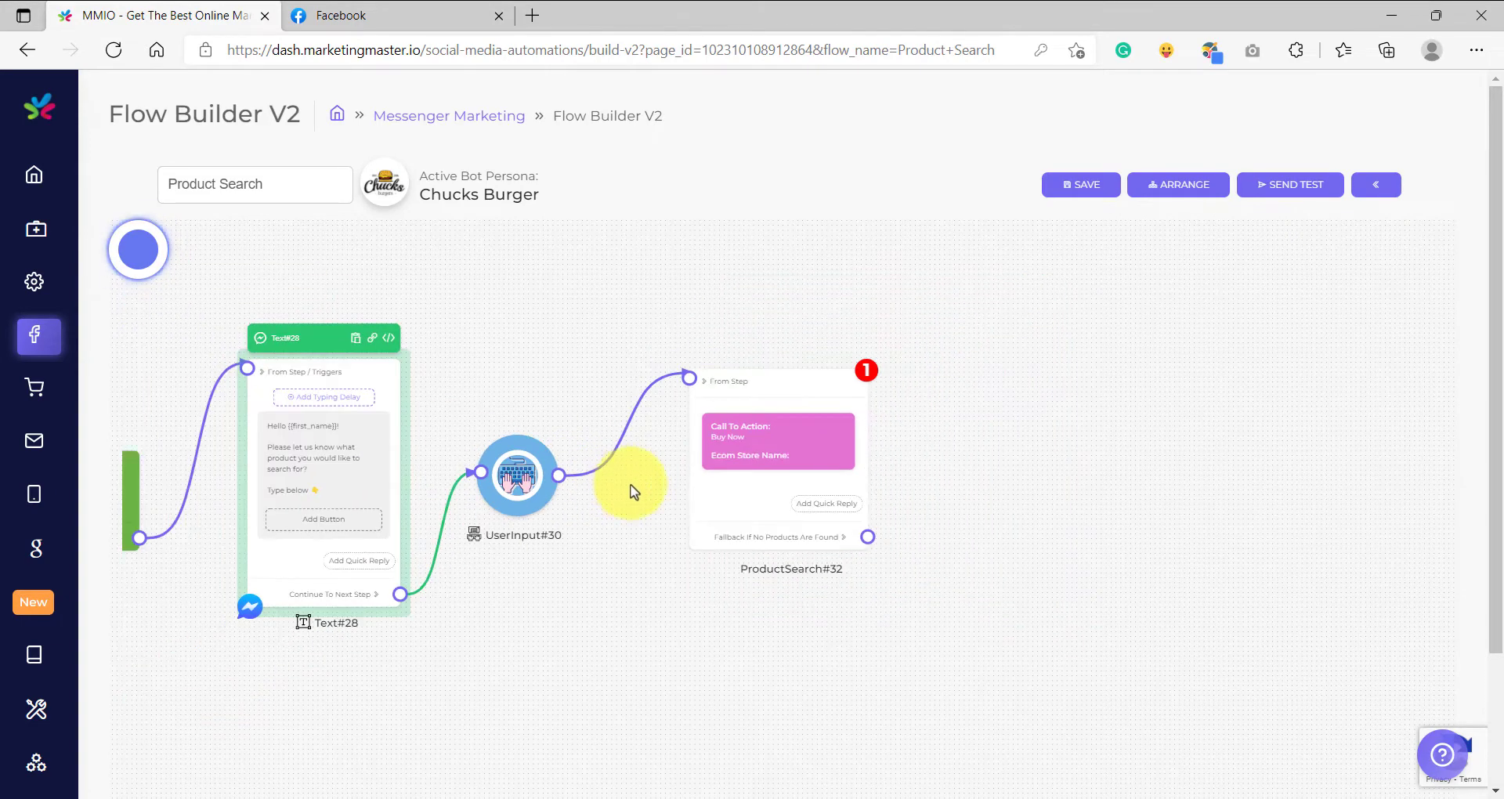
scroll(658, 470, up, 6)
scroll(705, 446, down, 6)
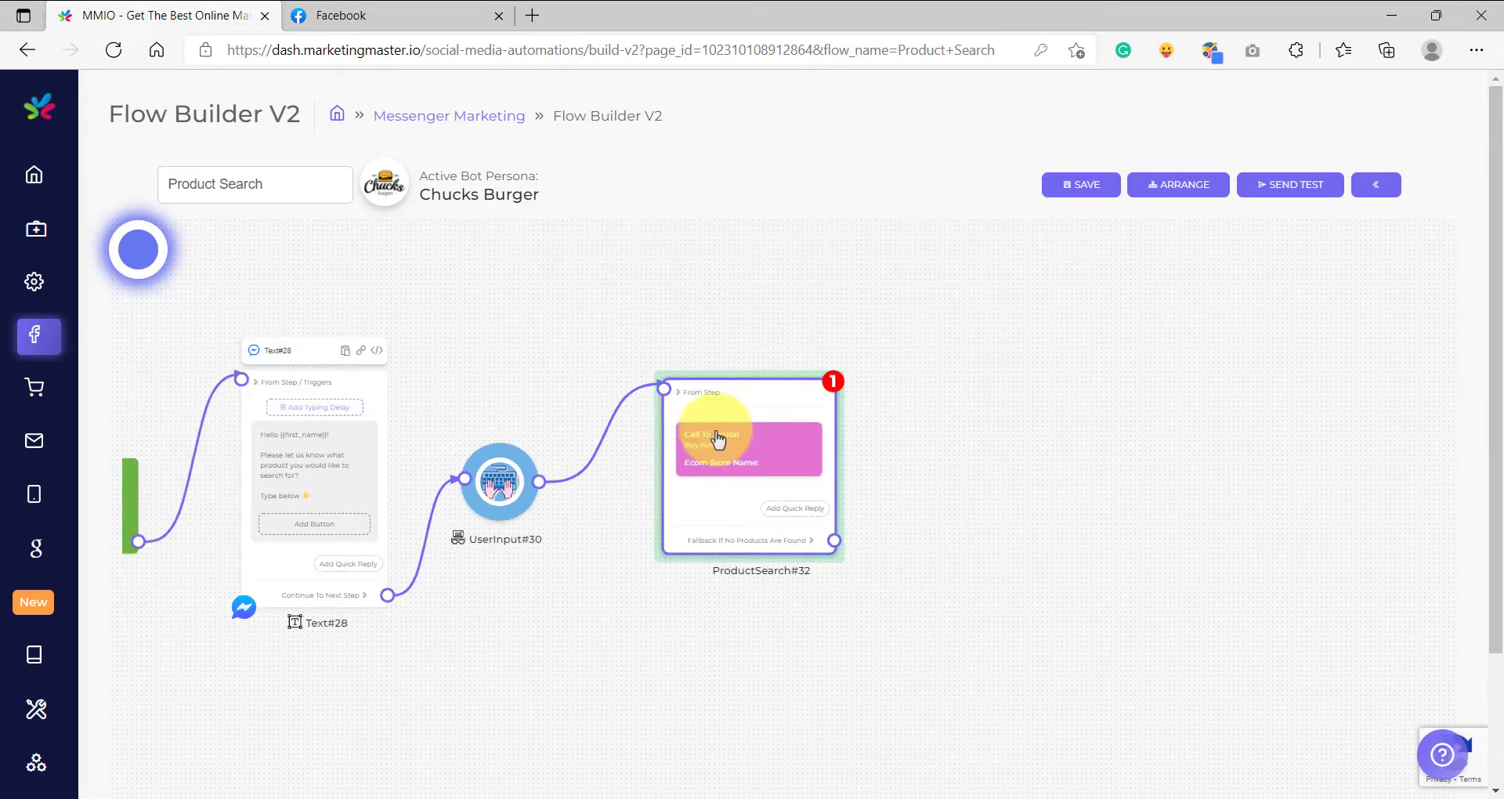
Configure the ProductSearch block to use the Blue Wow store with "Buy Now" as the carousel button text.
drag(715, 436, 689, 410)
scroll(687, 433, up, 2)
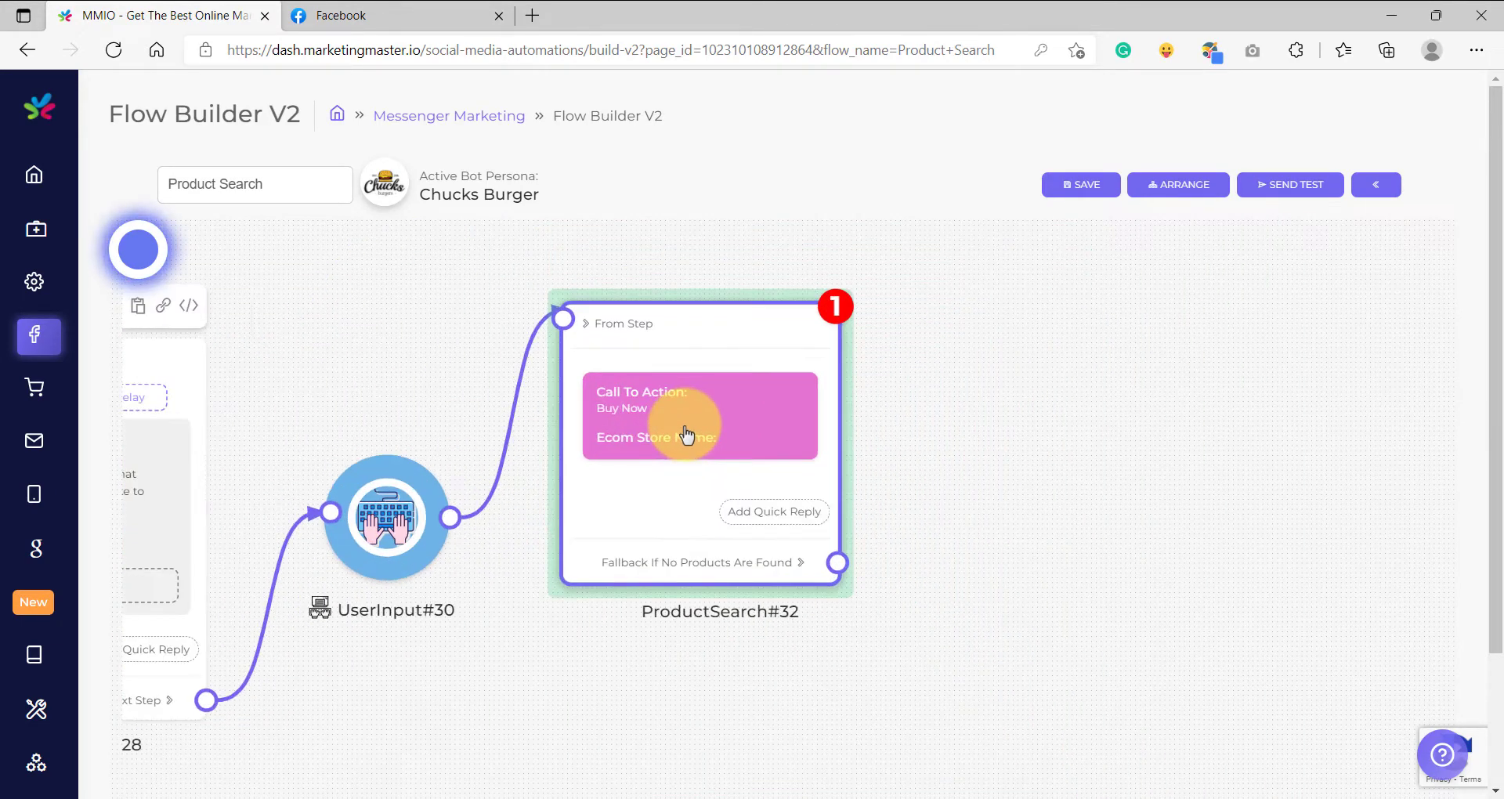
double_click(688, 427)
click(671, 479)
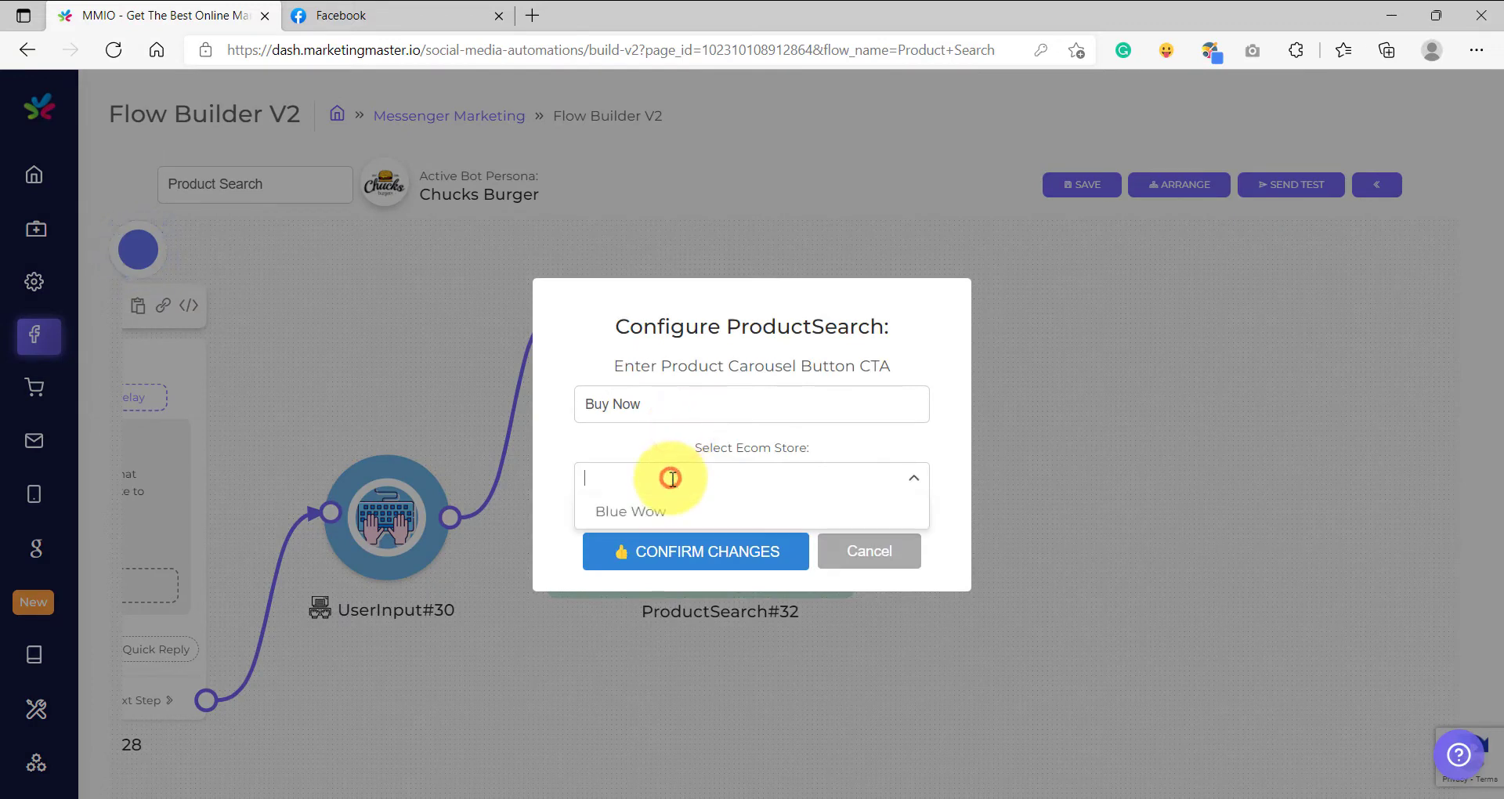
click(639, 513)
triple_click(722, 388)
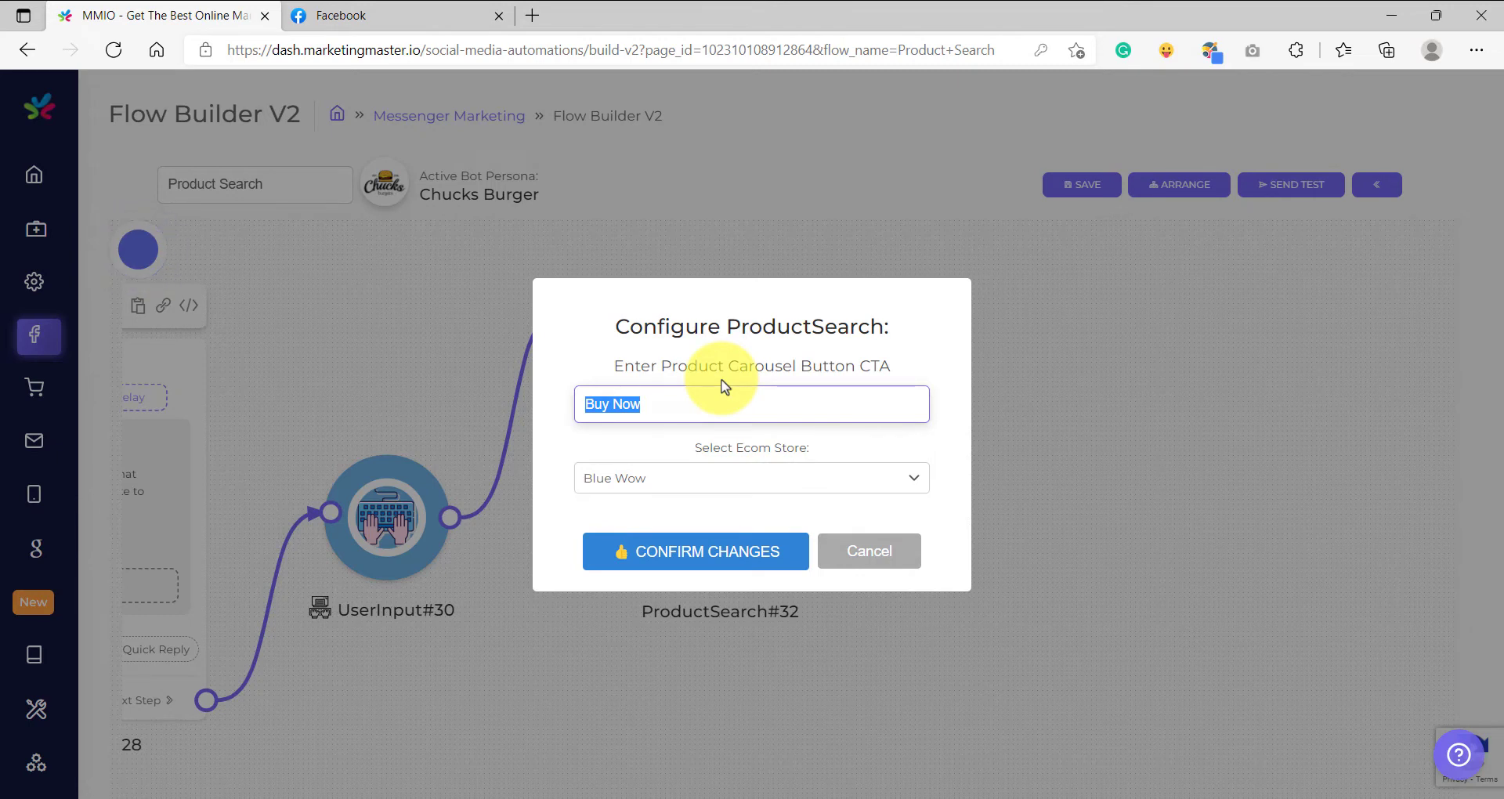
click(689, 548)
Add a Text block connected to the ProductSearch block's "Fallback If No Products Are Found" output.
scroll(681, 520, up, 3)
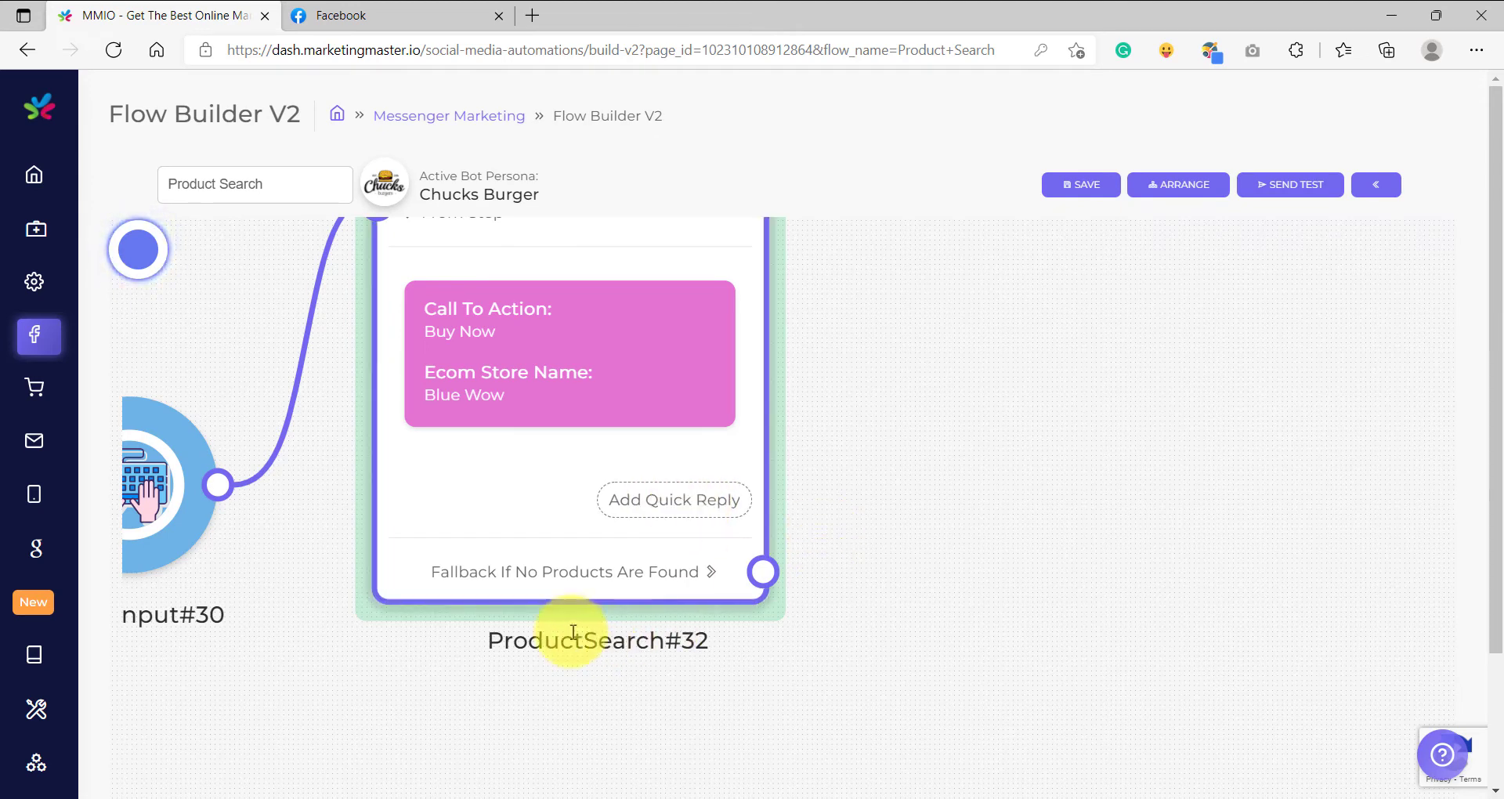
scroll(537, 614, up, 2)
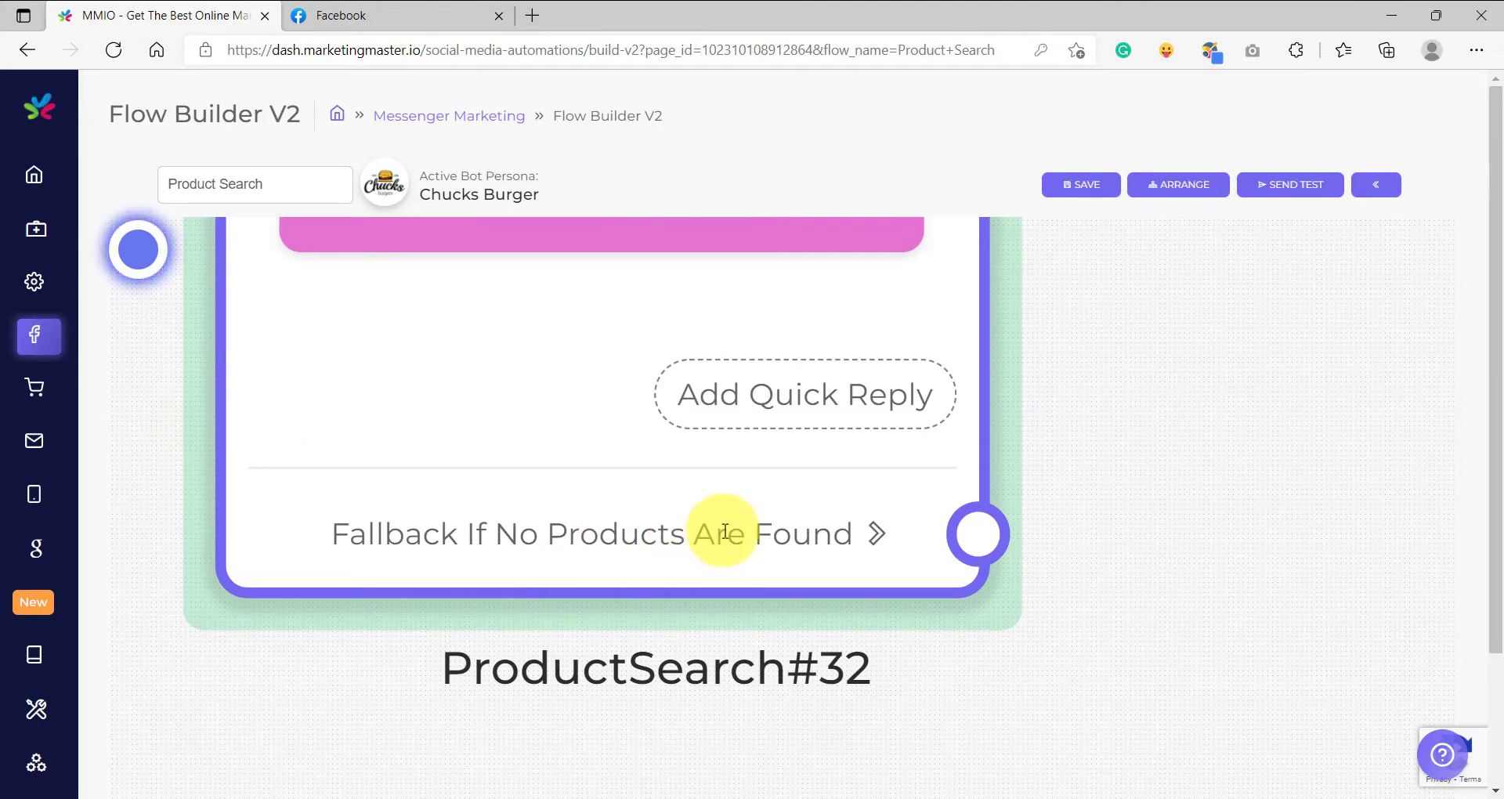
scroll(913, 548, down, 3)
drag(913, 548, 838, 393)
click(865, 401)
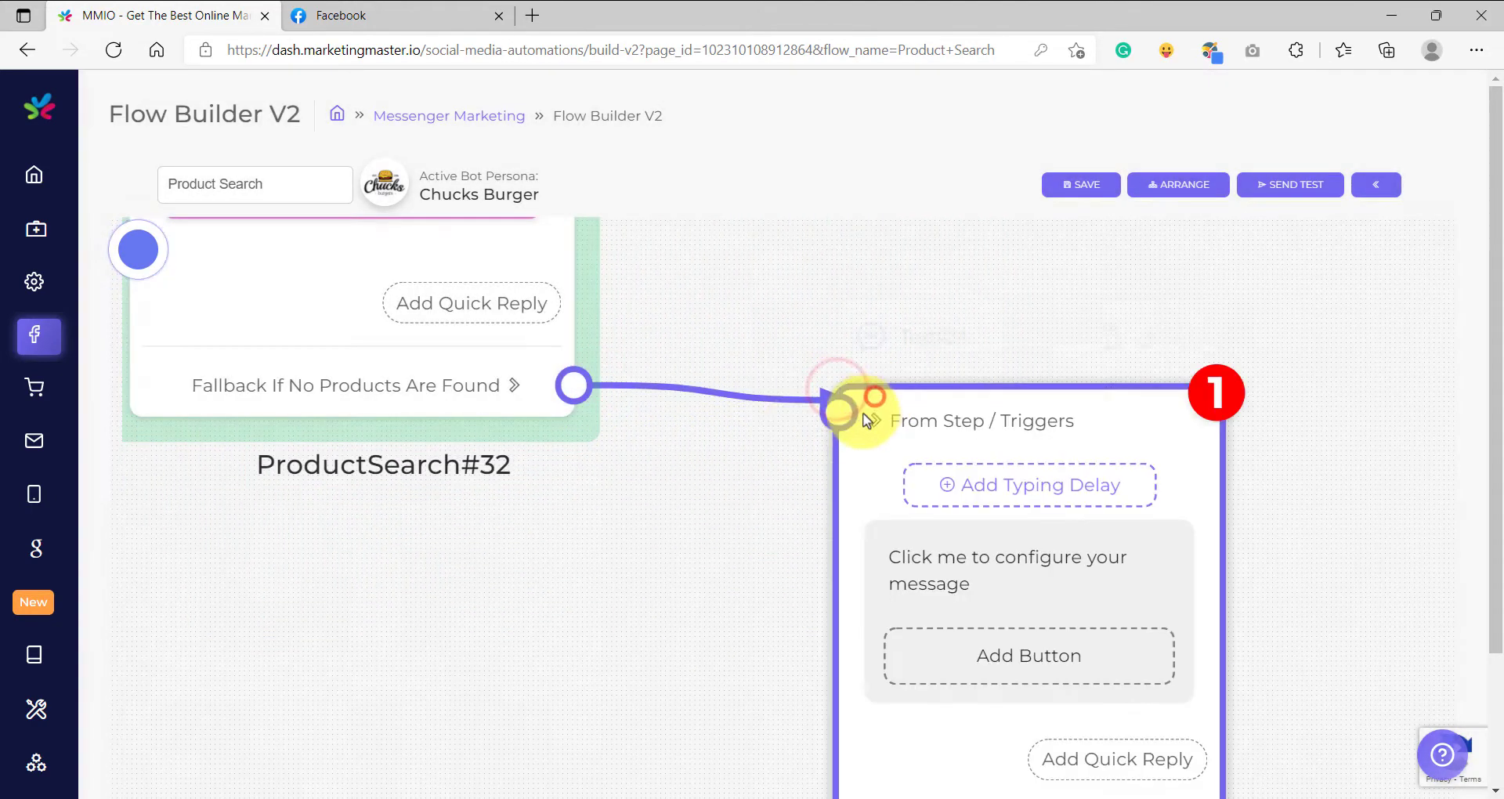
Examine how the UserInput and ProductSearch blocks lead to the fallback Text block.
scroll(796, 429, down, 5)
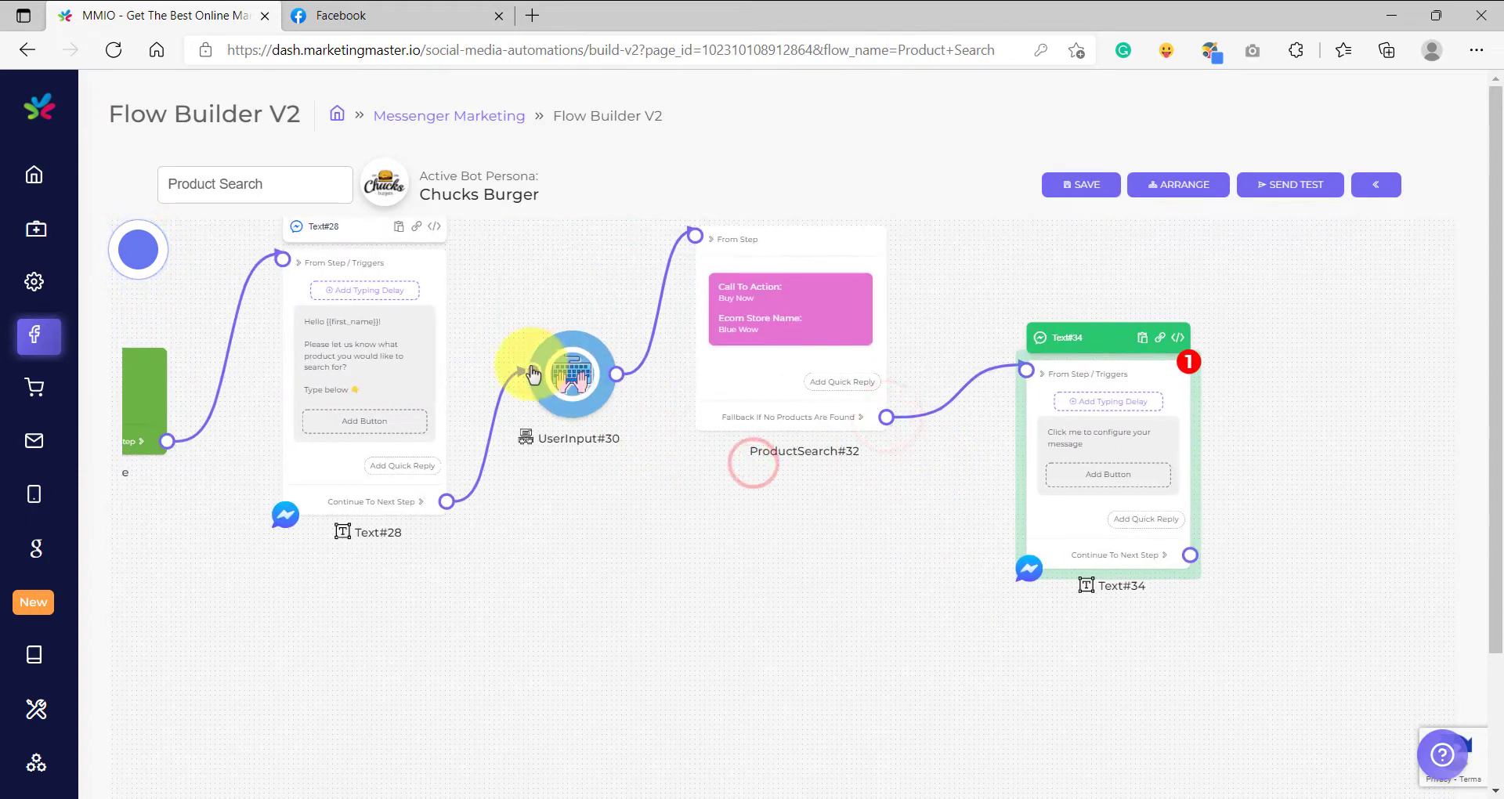
scroll(537, 360, up, 3)
scroll(504, 402, down, 3)
drag(908, 516, 783, 597)
scroll(730, 417, up, 5)
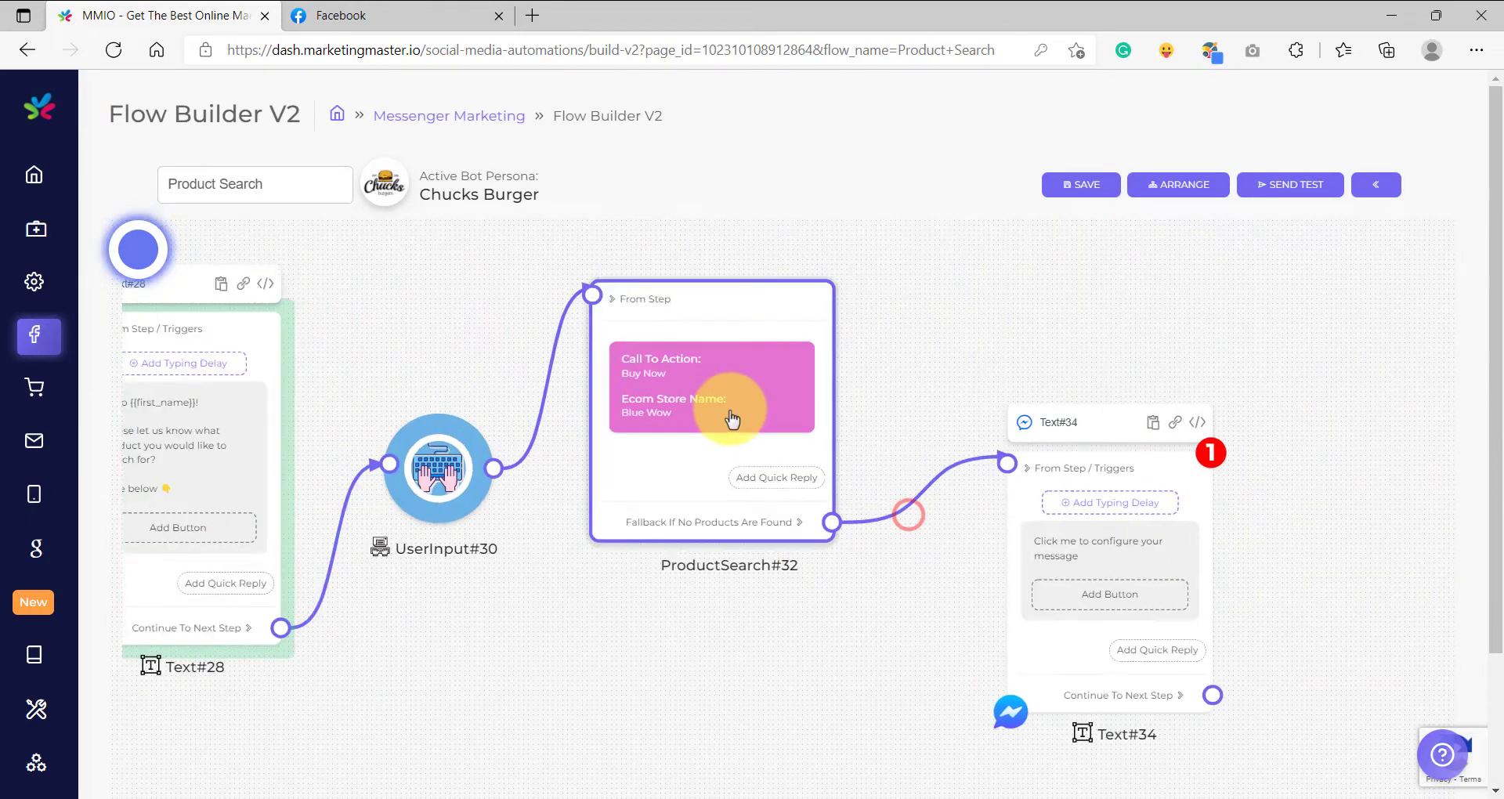
scroll(705, 427, down, 6)
drag(879, 339, 849, 388)
scroll(730, 433, up, 4)
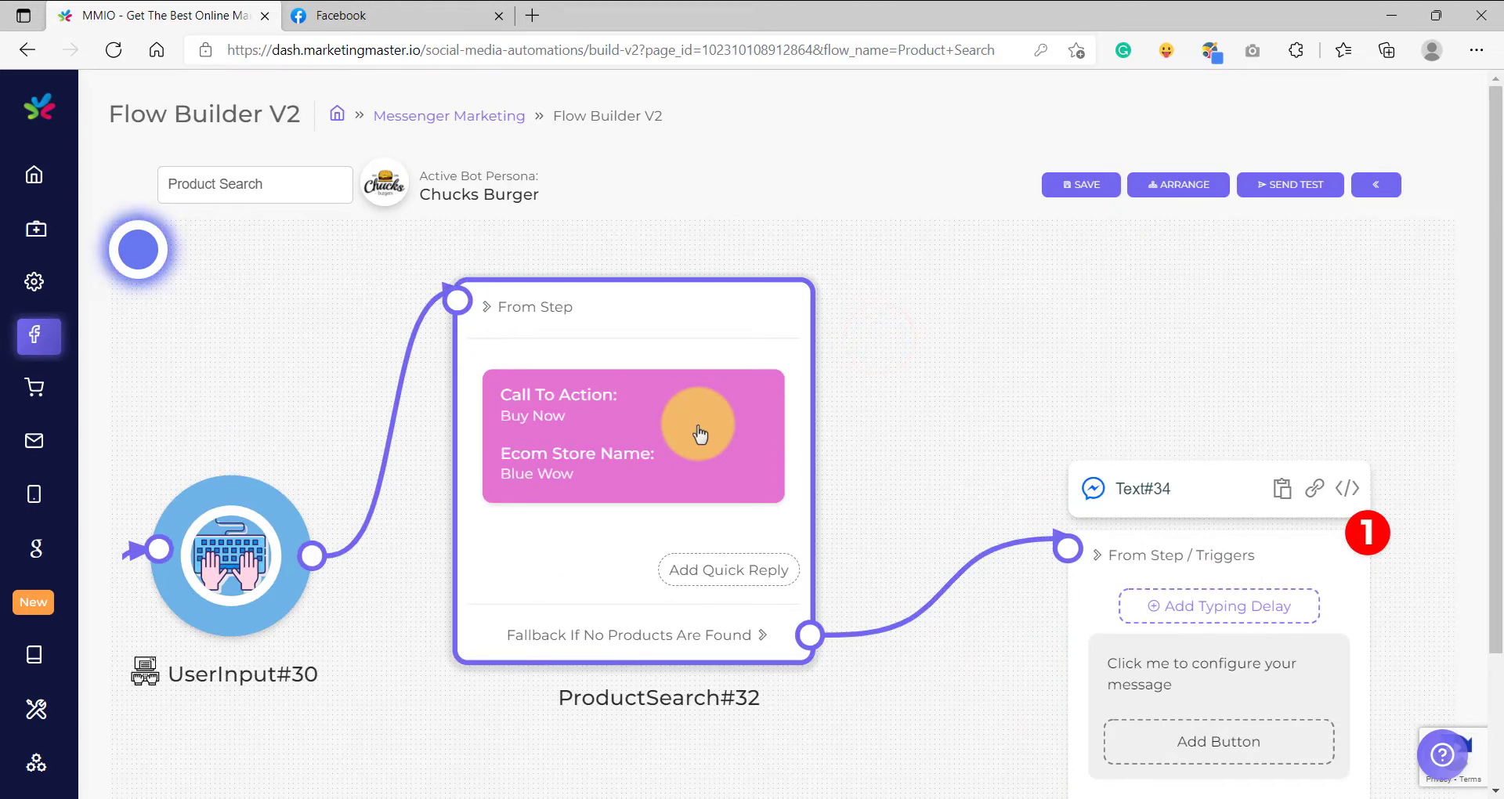
scroll(922, 417, down, 3)
drag(936, 406, 799, 347)
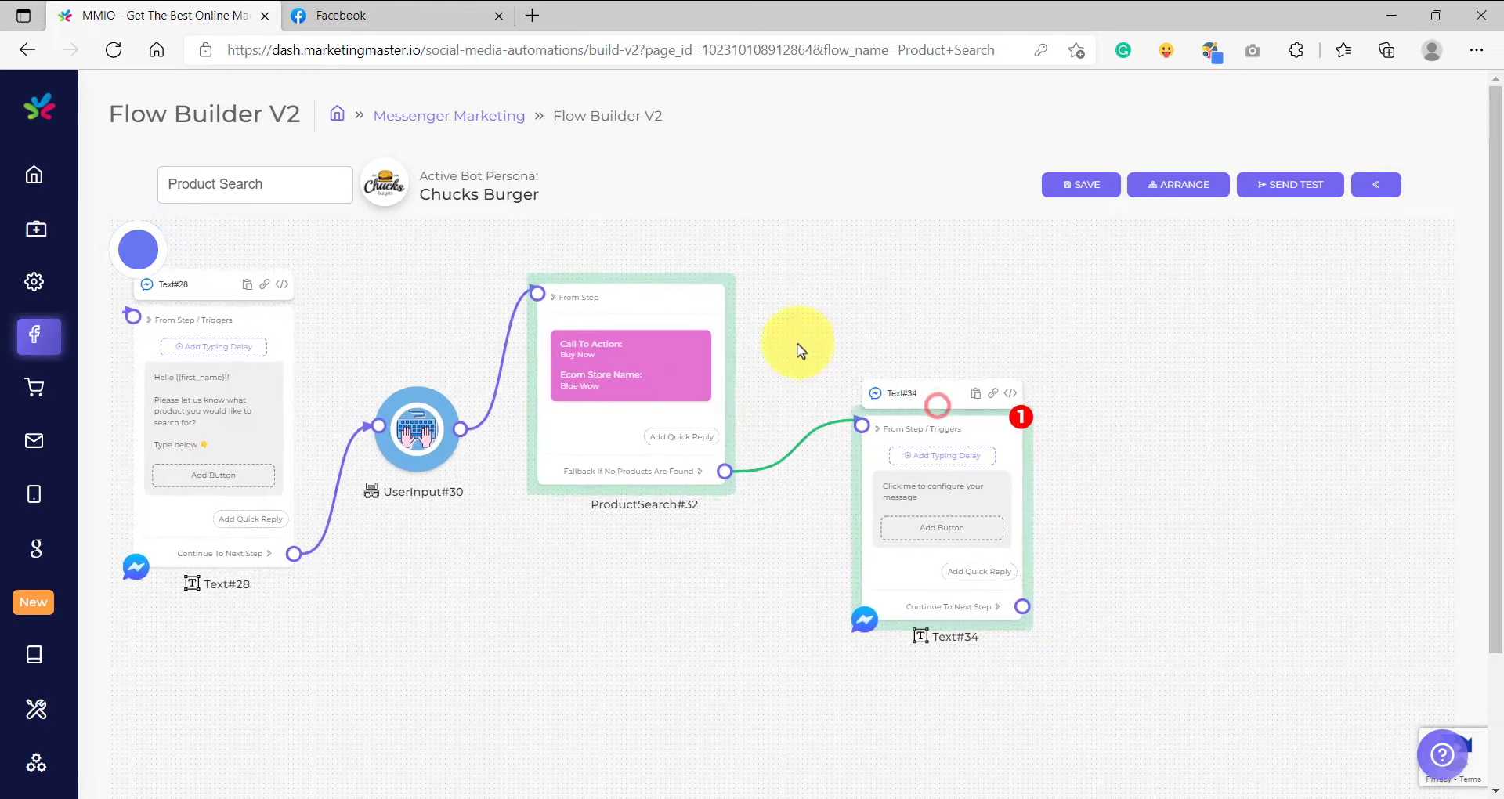
Set the fallback Text block's message to "Ooopps... Unfortunately, we don't have that product... Would you like to search again? Click the "Search Again" button below 👇".
scroll(951, 488, up, 4)
drag(1287, 482, 1177, 480)
click(796, 505)
text(Ooopps...)
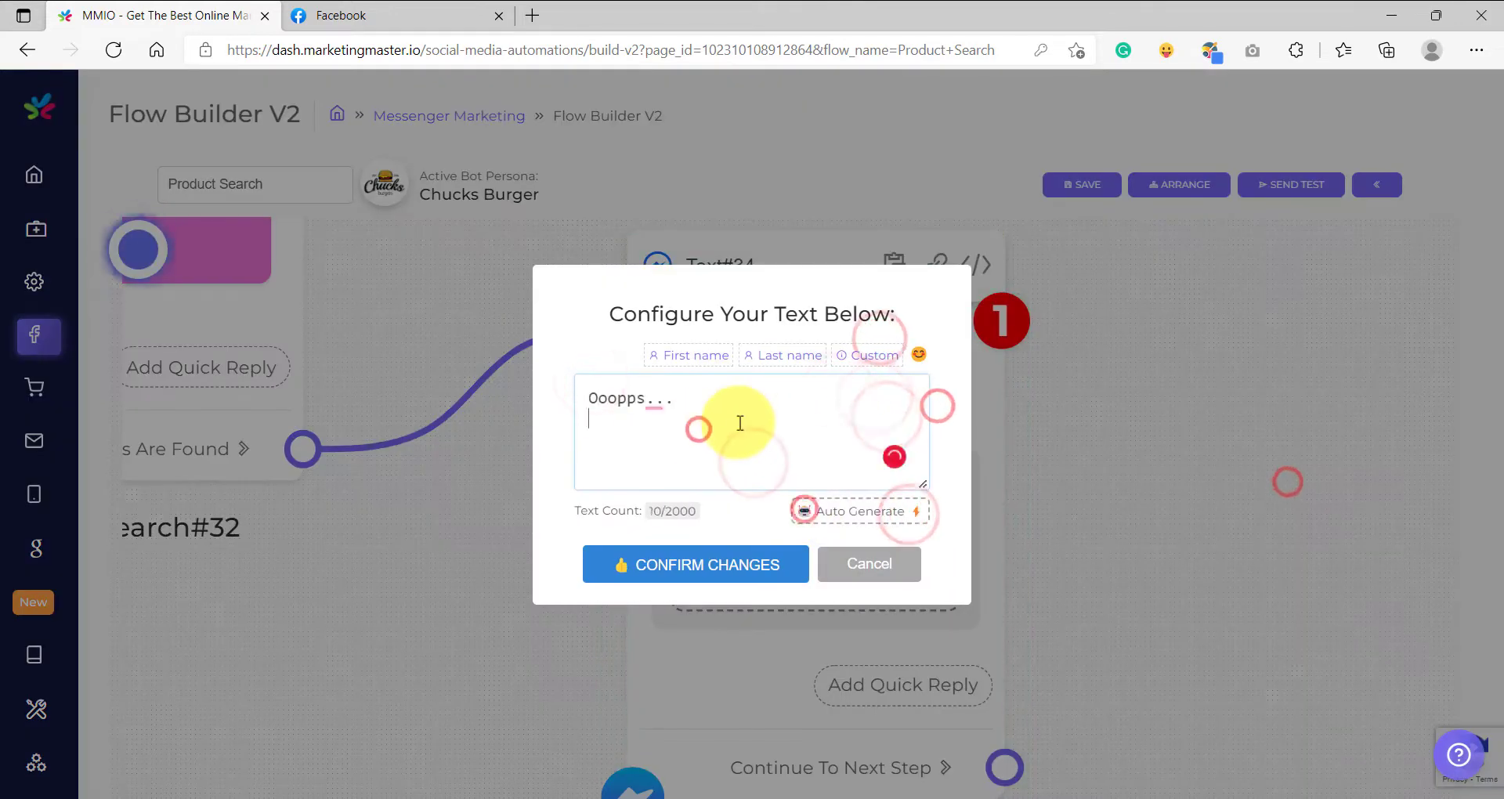
key(Return)
key(Return)
text(Unfortunately, we don't have that product...)
key(Return)
key(Return)
text(Would you like to search again? Click the "Search Again" button below 👇)
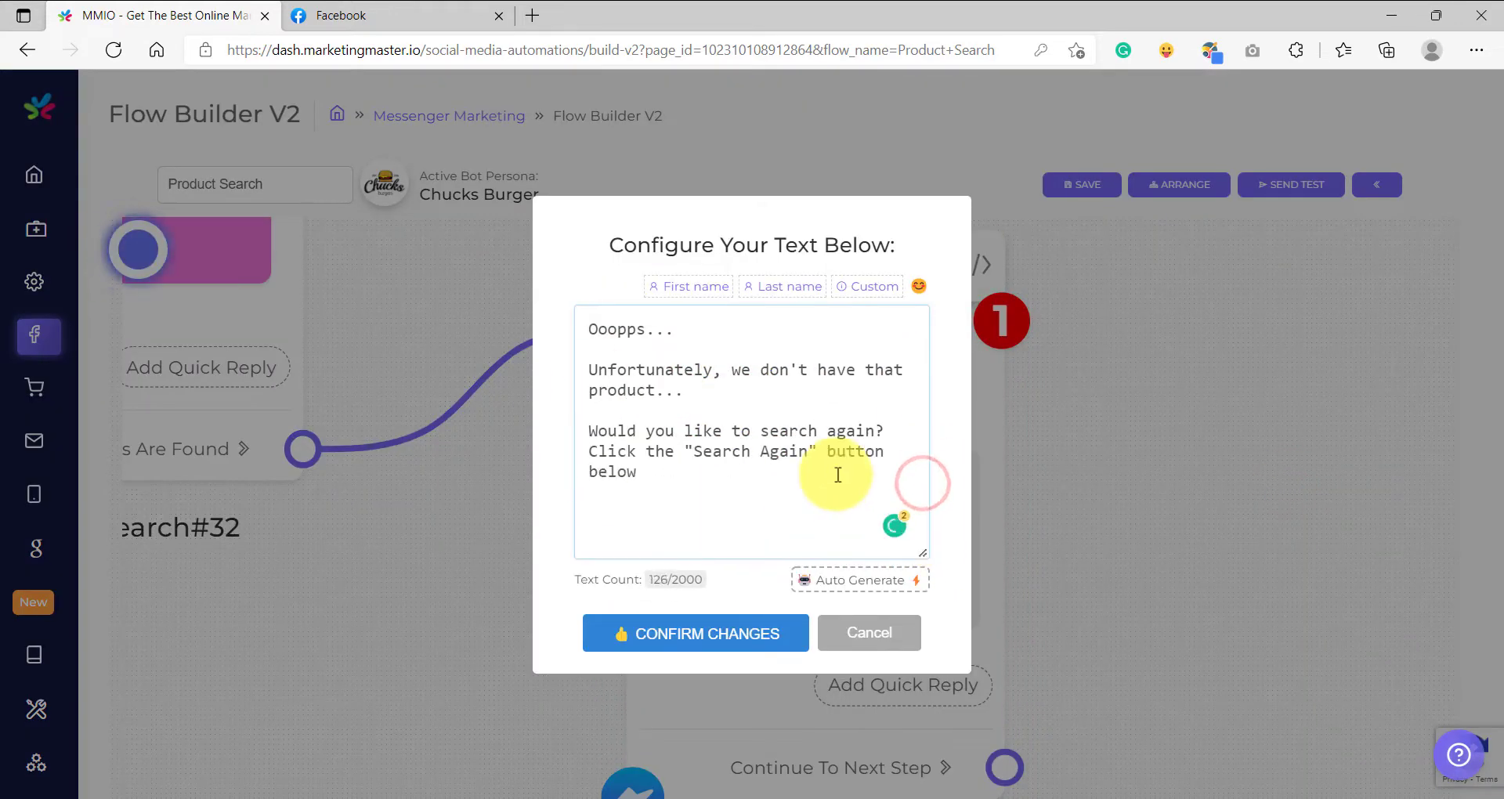
click(694, 478)
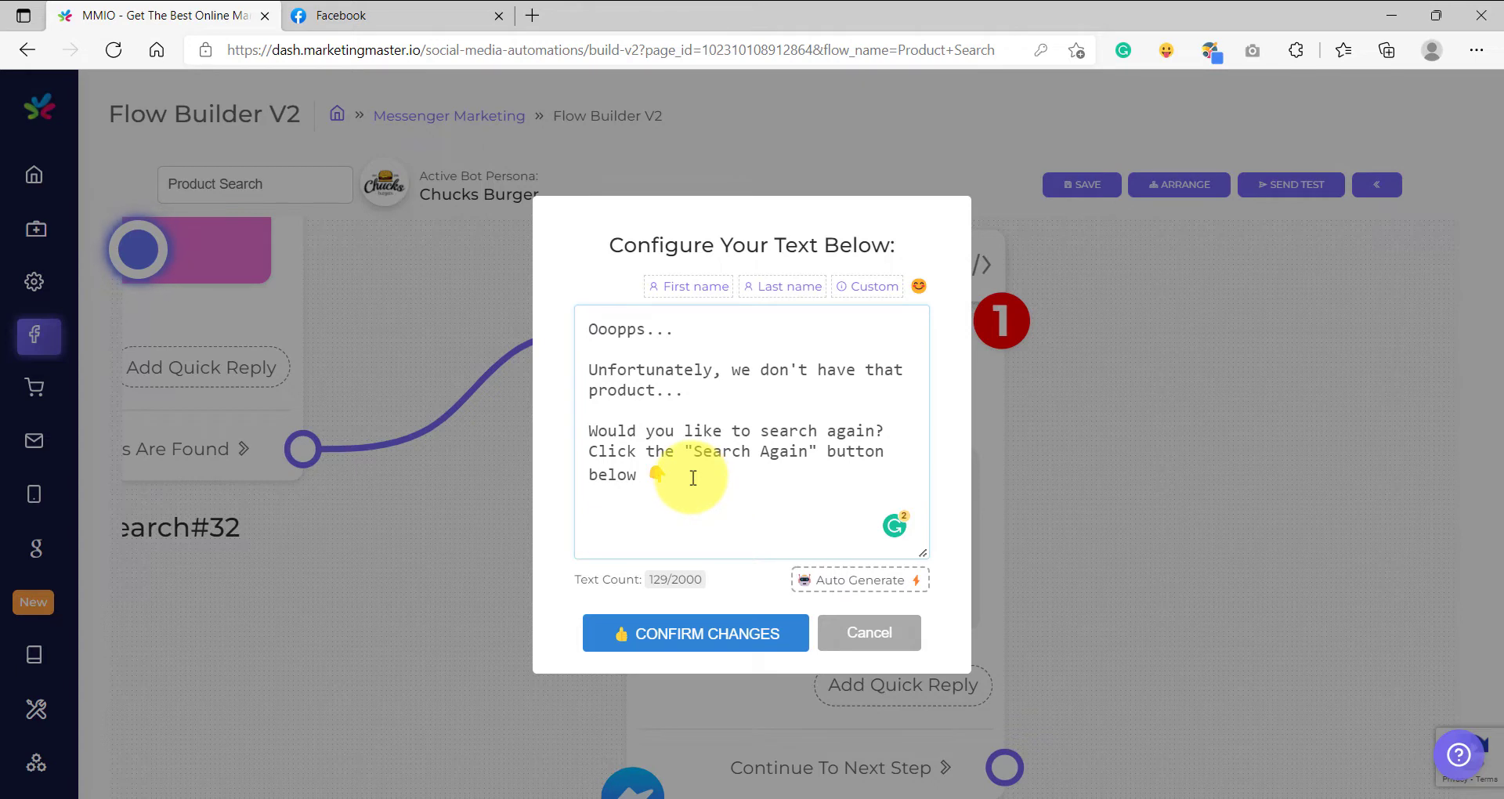
drag(689, 471, 583, 443)
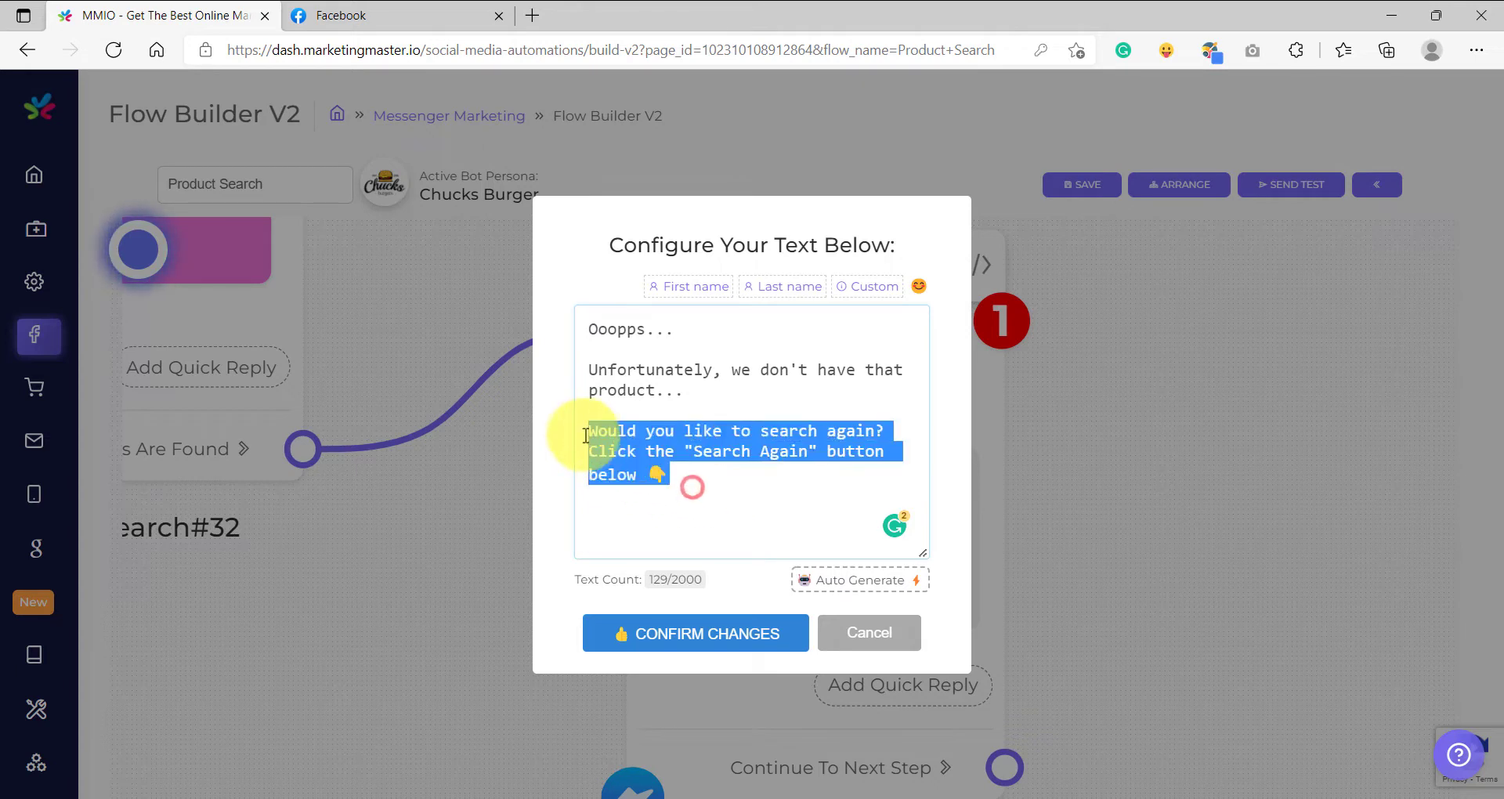
click(694, 455)
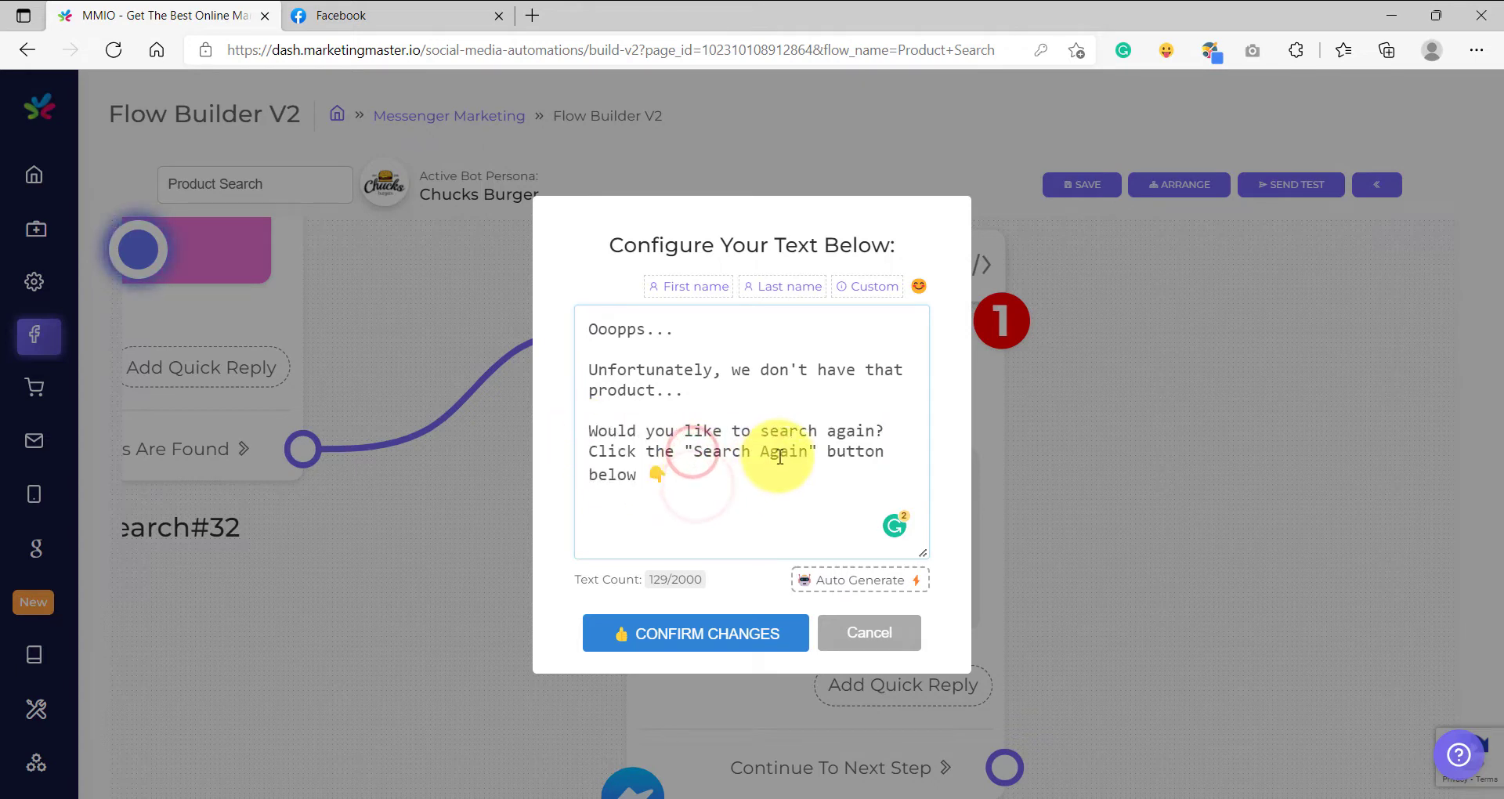
shift+click(809, 452)
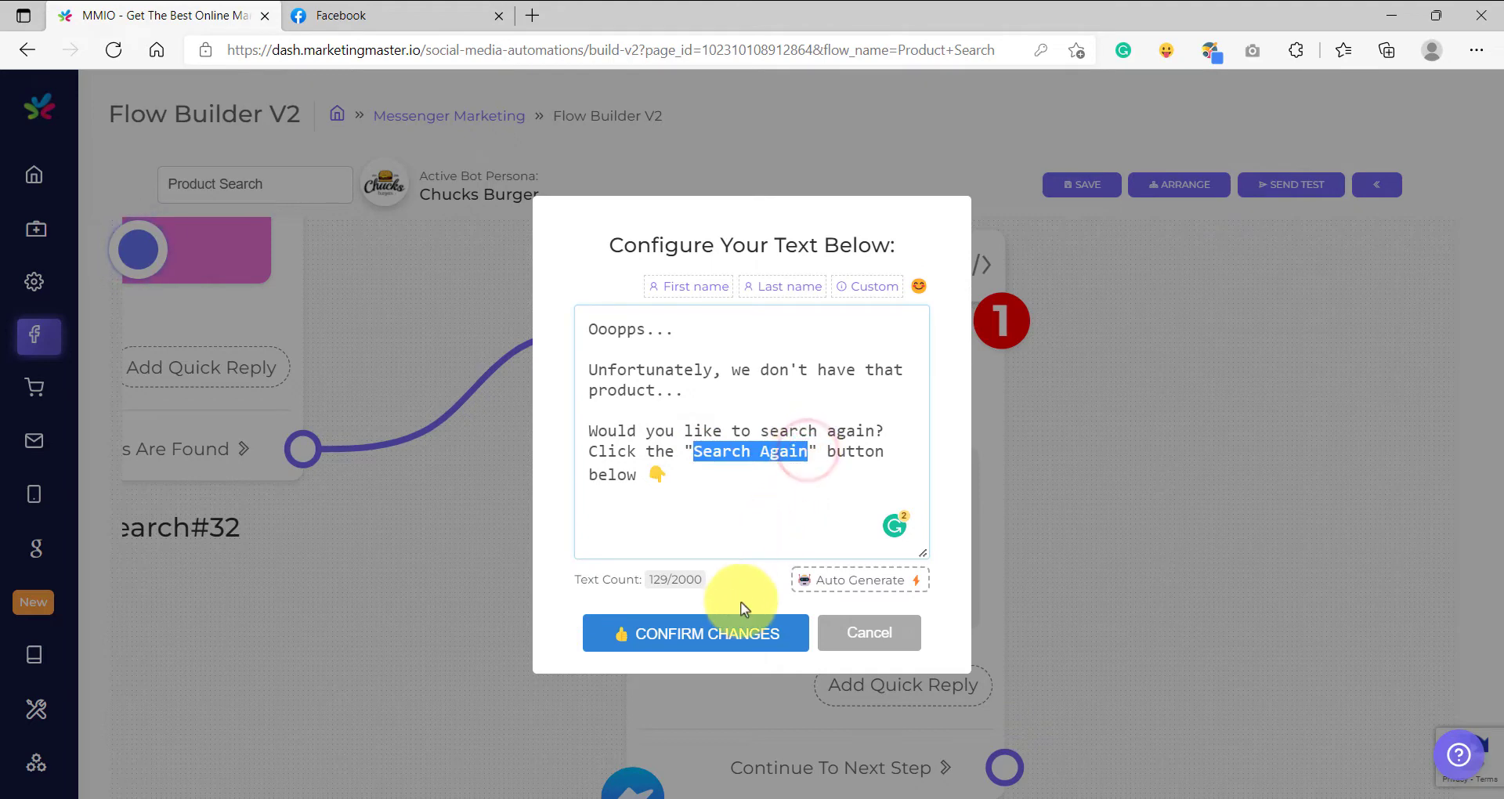
click(719, 624)
Add a "Search Again" quick reply of type Next Step to the fallback Text block.
scroll(718, 625, down, 1)
drag(593, 645, 556, 503)
scroll(852, 448, up, 3)
scroll(750, 455, down, 3)
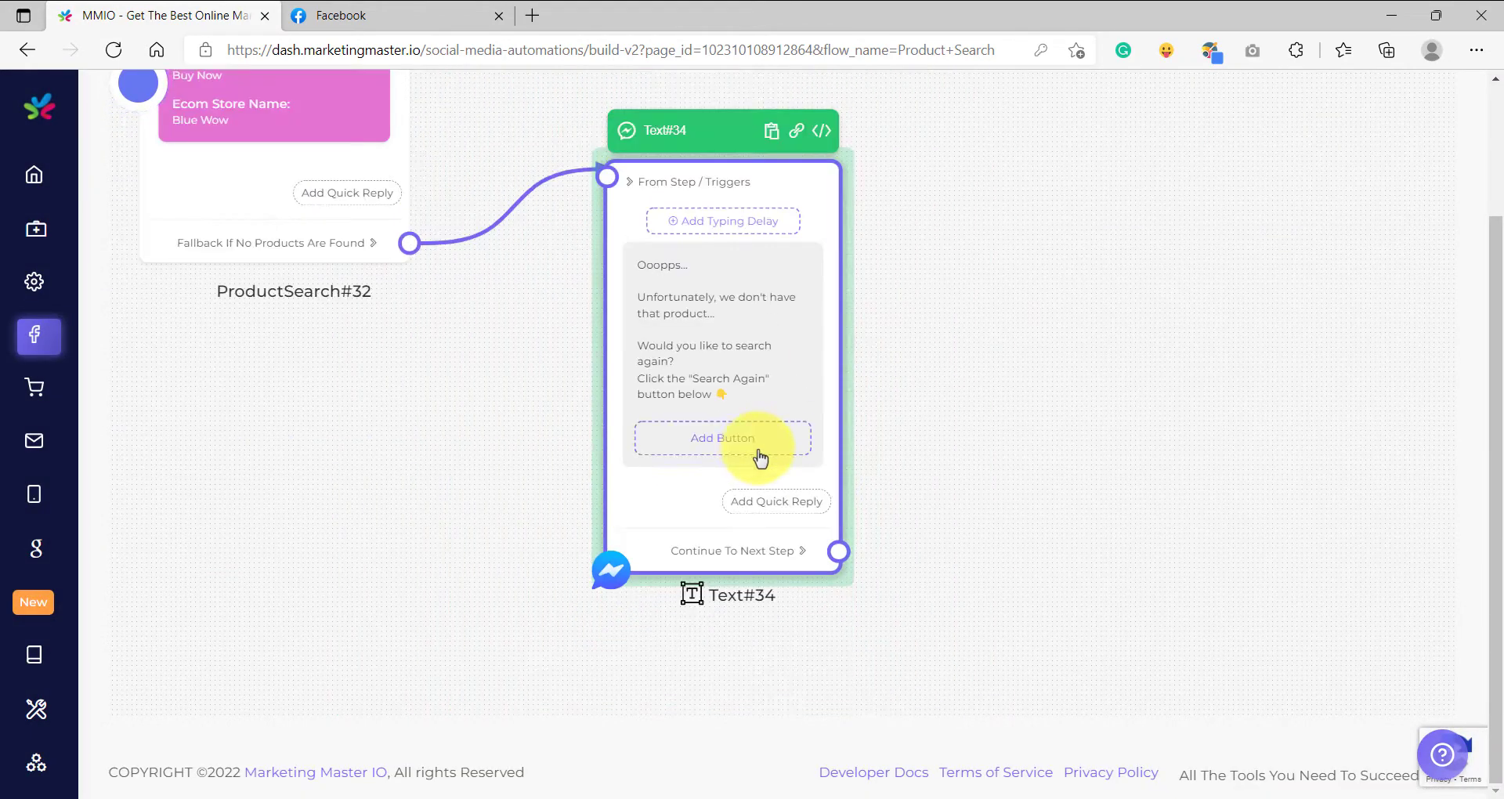
drag(917, 509, 910, 479)
scroll(778, 487, up, 3)
click(772, 477)
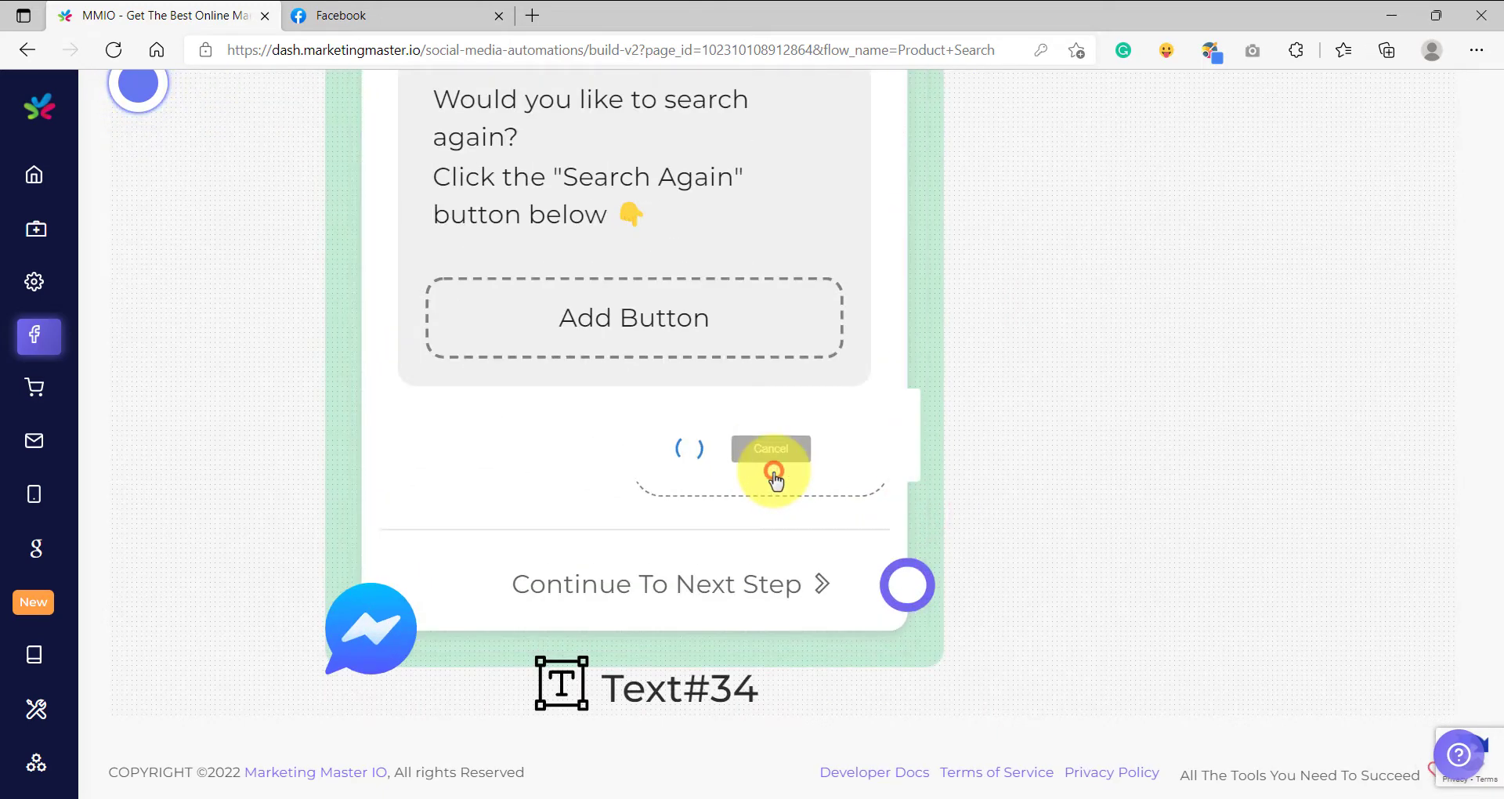
click(732, 448)
click(631, 519)
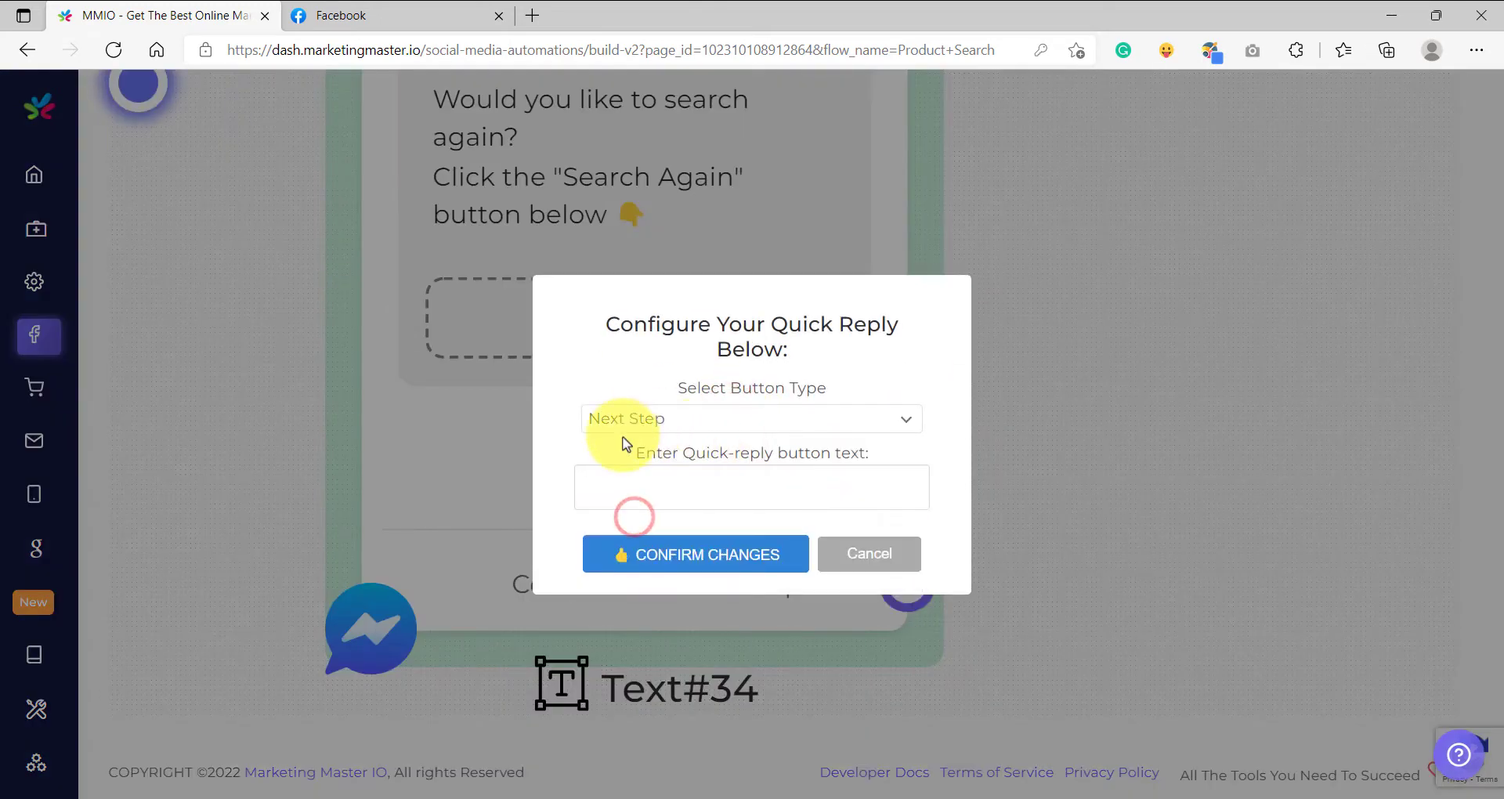
click(665, 486)
text(Search Again)
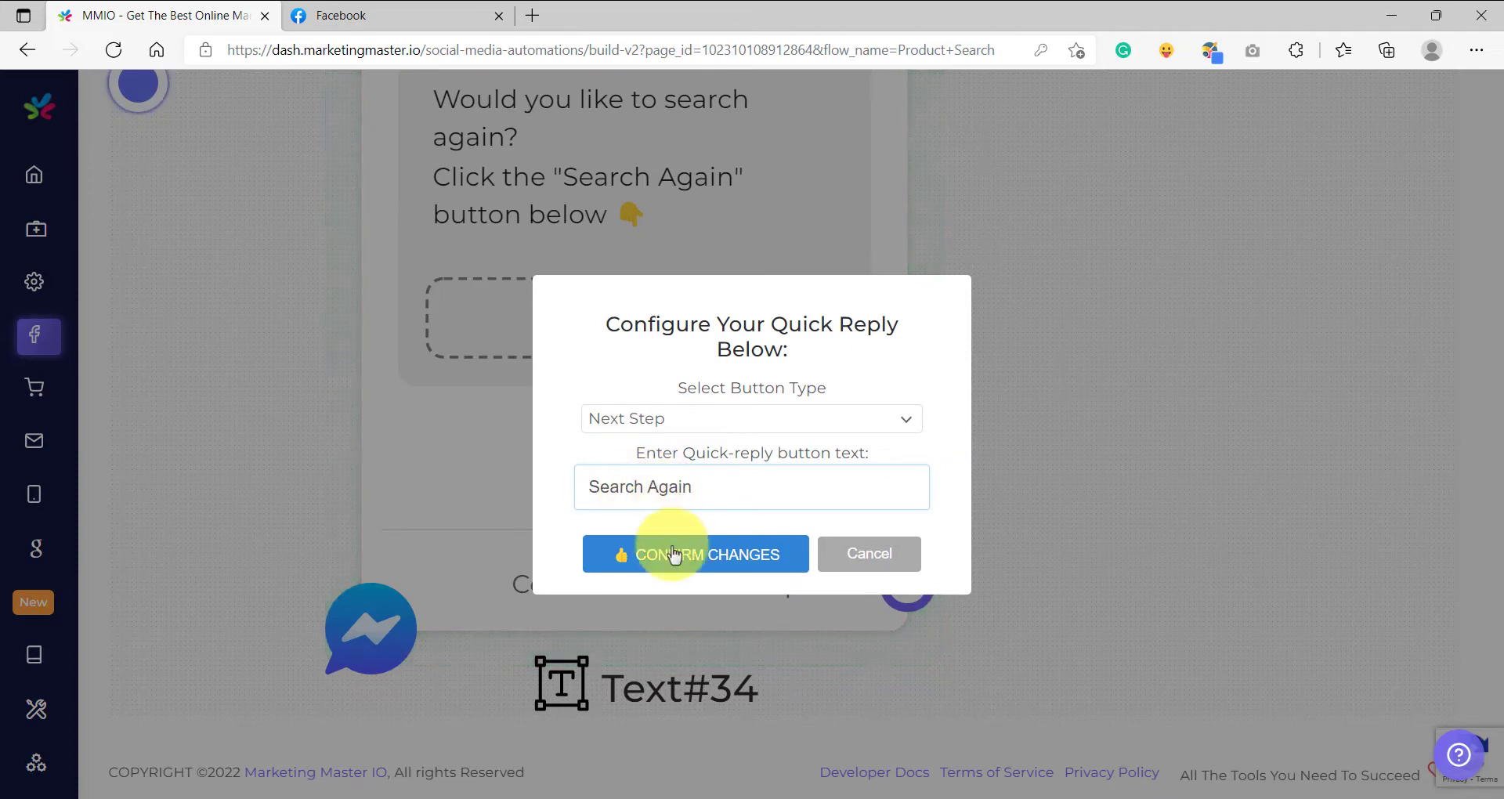
click(674, 551)
Connect the fallback block's "Search Again" quick reply to the input of the greeting Text block.
scroll(675, 552, down, 5)
drag(511, 539, 403, 350)
scroll(1004, 540, up, 5)
scroll(1006, 535, down, 5)
scroll(276, 274, up, 6)
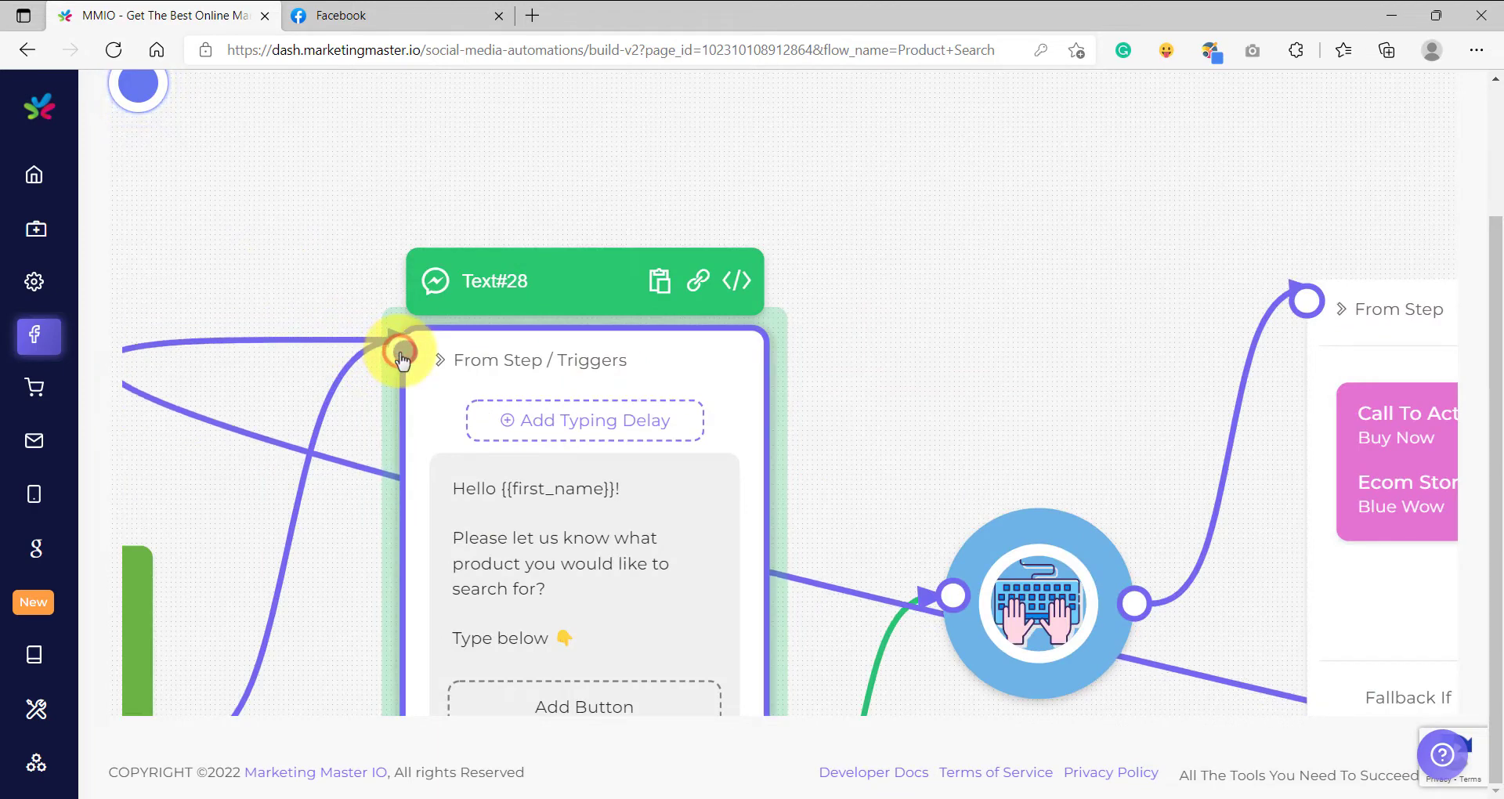
Examine how the flow runs from ProductSearch to the fallback Text block and loops back to the greeting message.
scroll(403, 351, down, 5)
drag(763, 341, 759, 236)
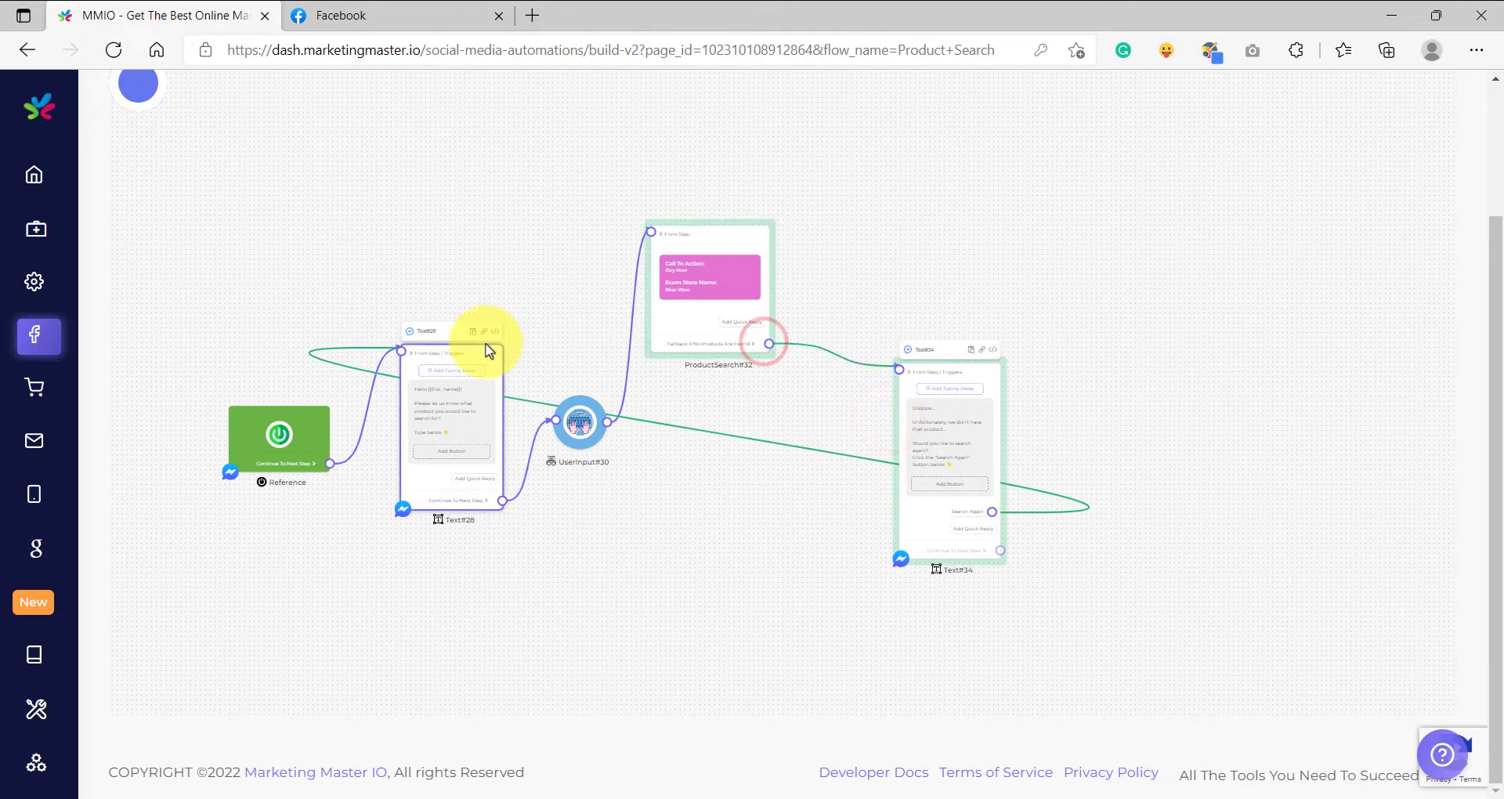
drag(486, 343, 487, 321)
drag(784, 402, 734, 475)
scroll(672, 376, up, 5)
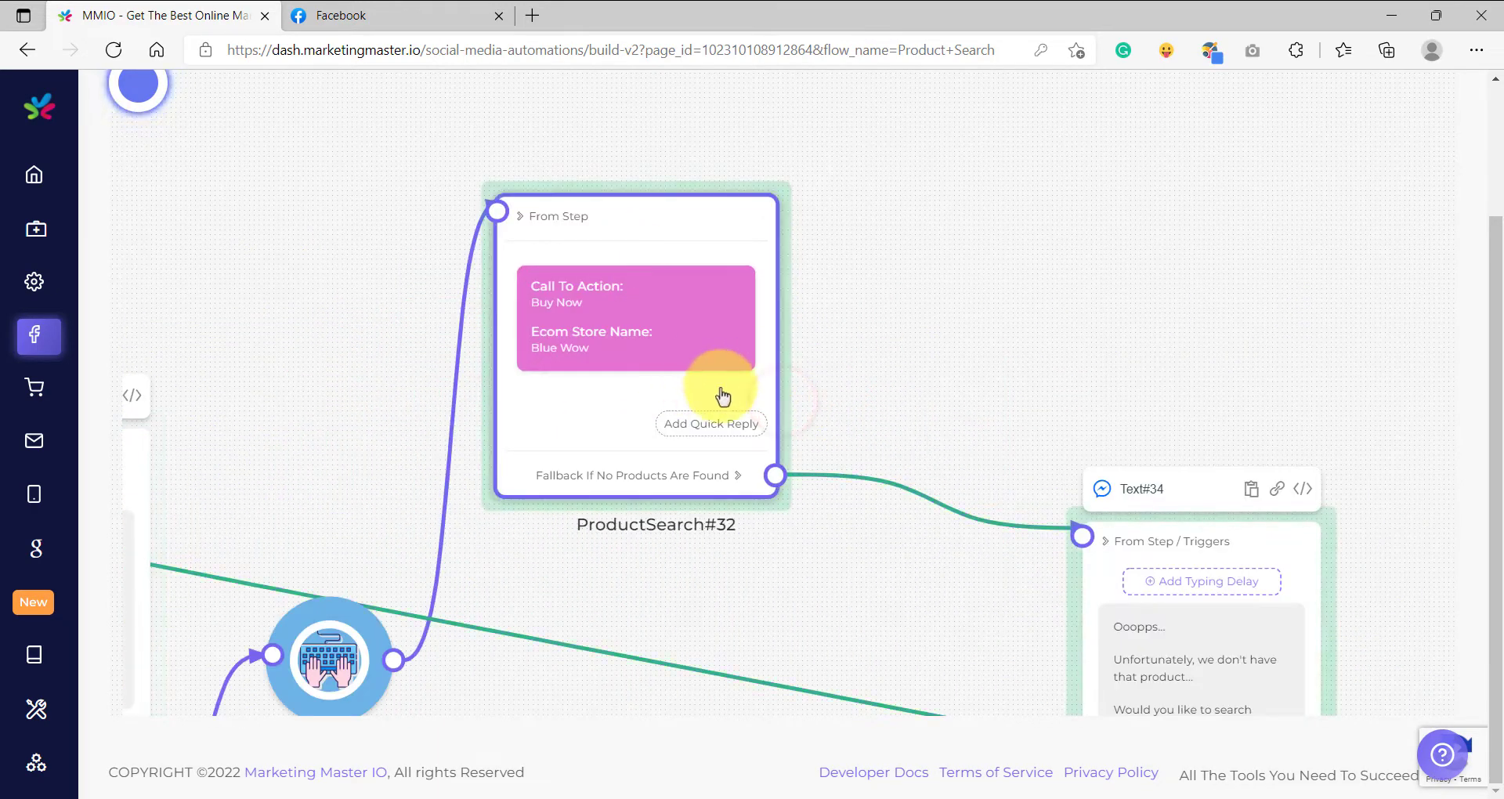
scroll(702, 712, down, 5)
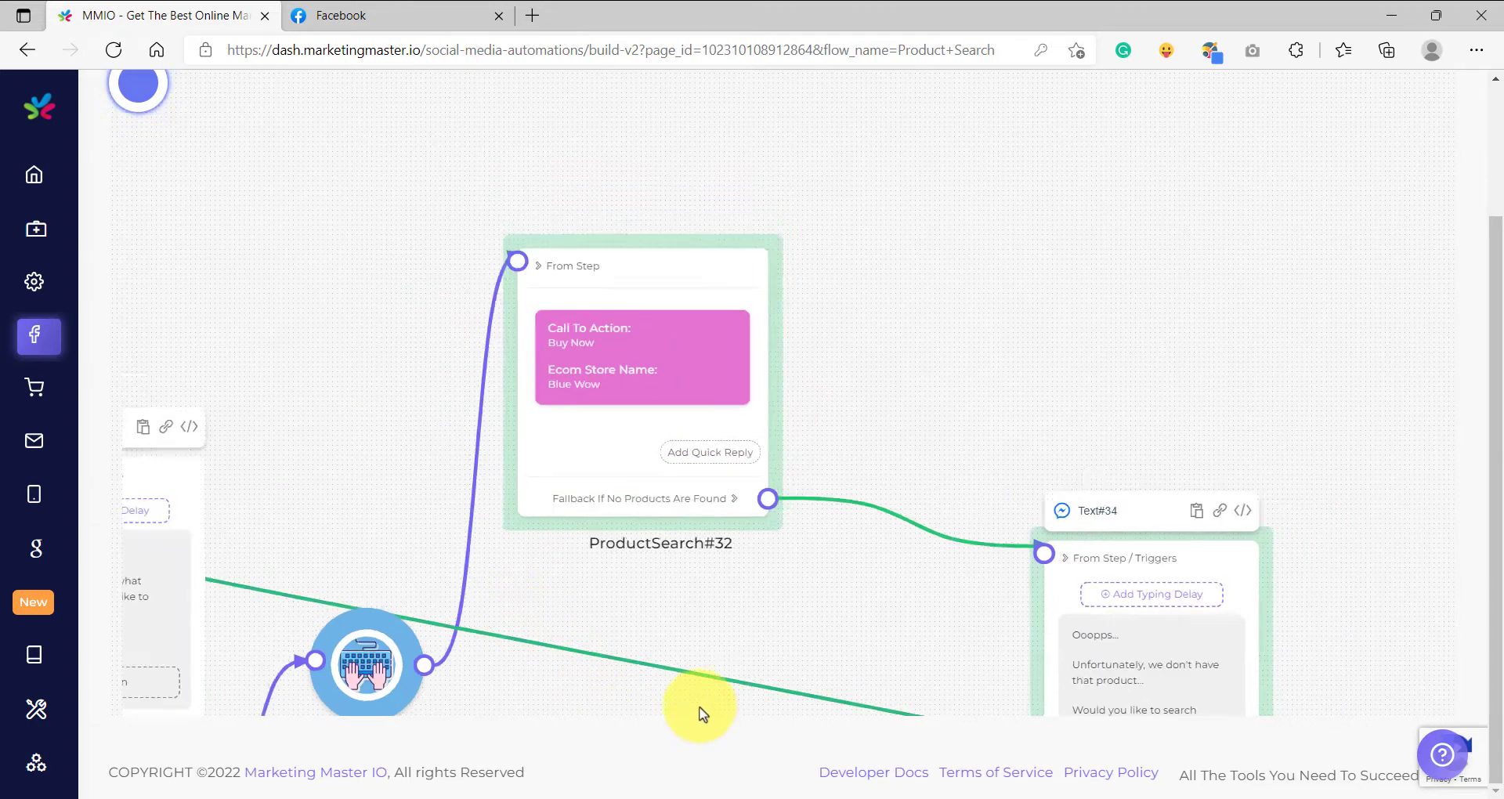
scroll(760, 531, up, 6)
scroll(758, 522, down, 6)
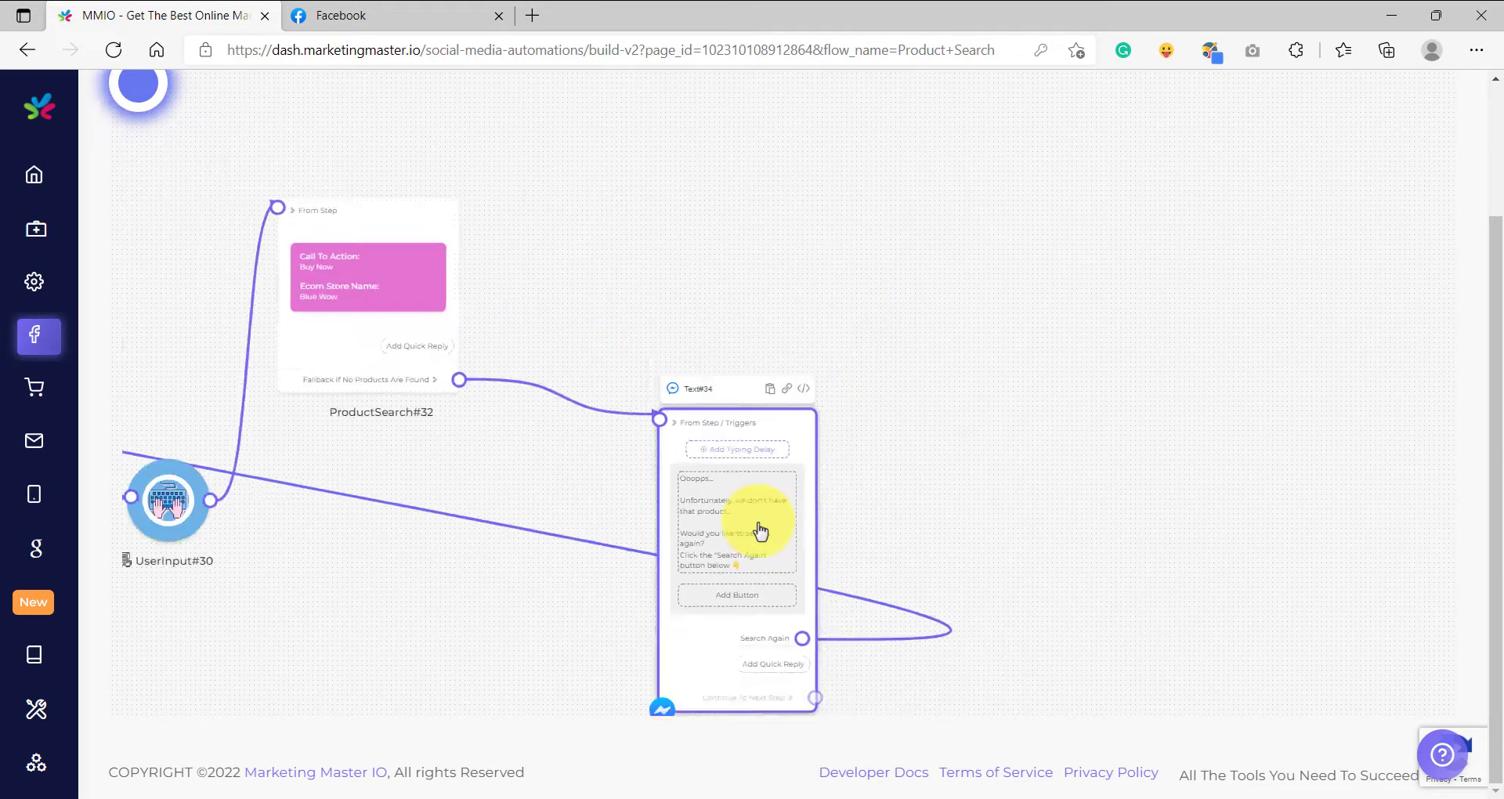
drag(517, 557, 800, 566)
scroll(541, 494, up, 5)
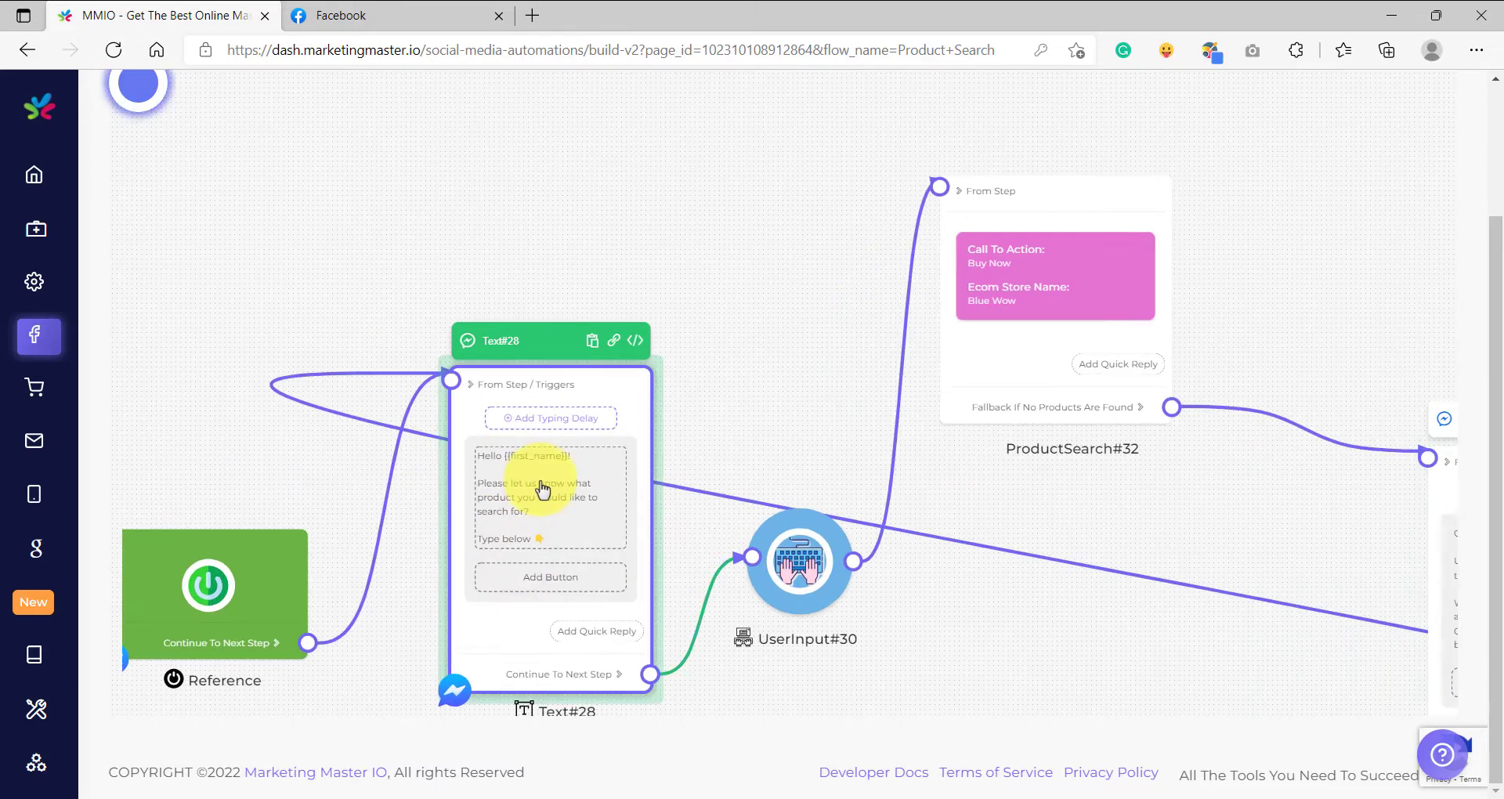
scroll(678, 359, down, 5)
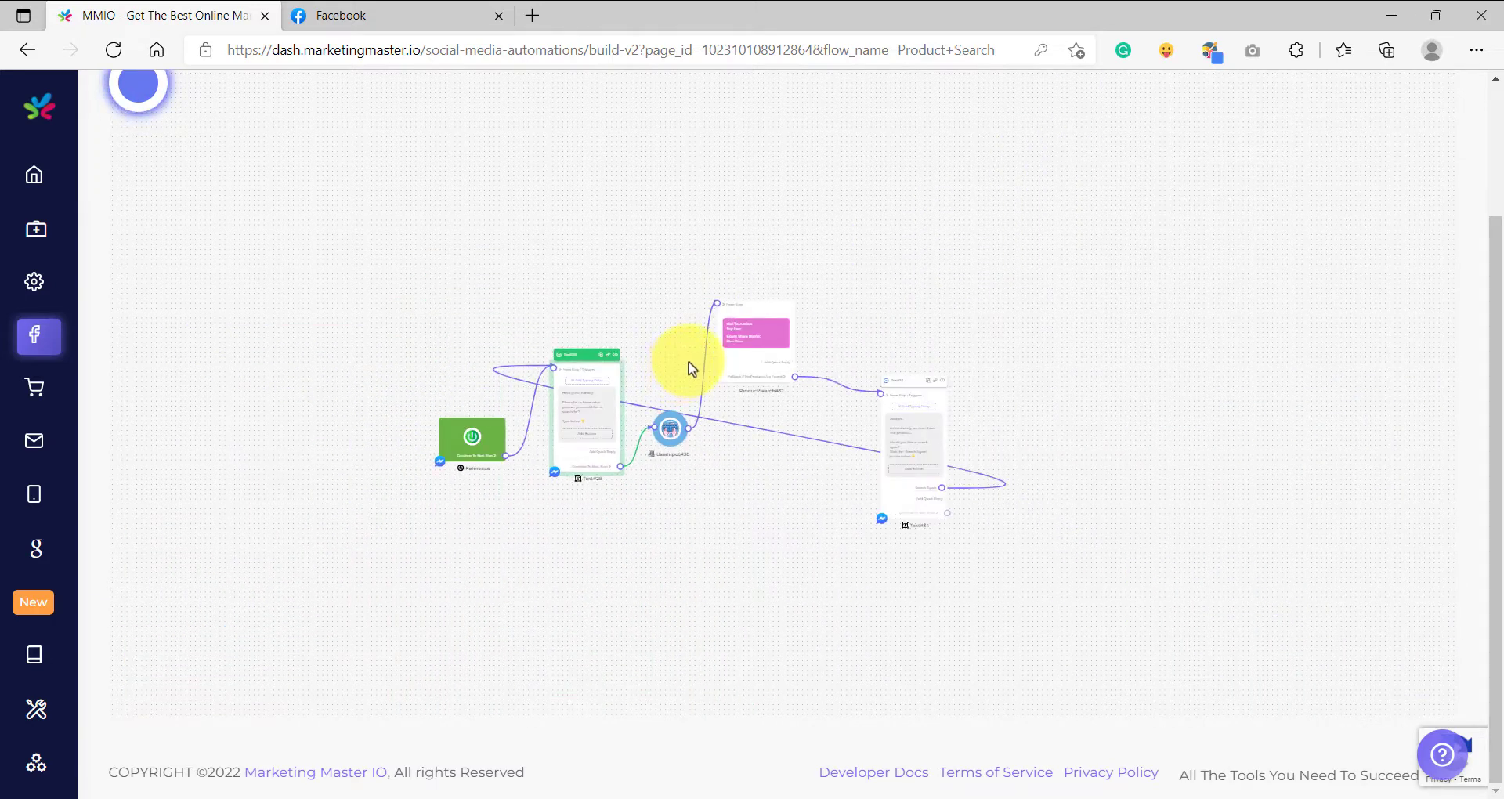
Save the Product Search flow and dismiss the confirmation.
click(682, 315)
drag(1495, 403, 1493, 291)
drag(888, 476, 924, 387)
click(1065, 160)
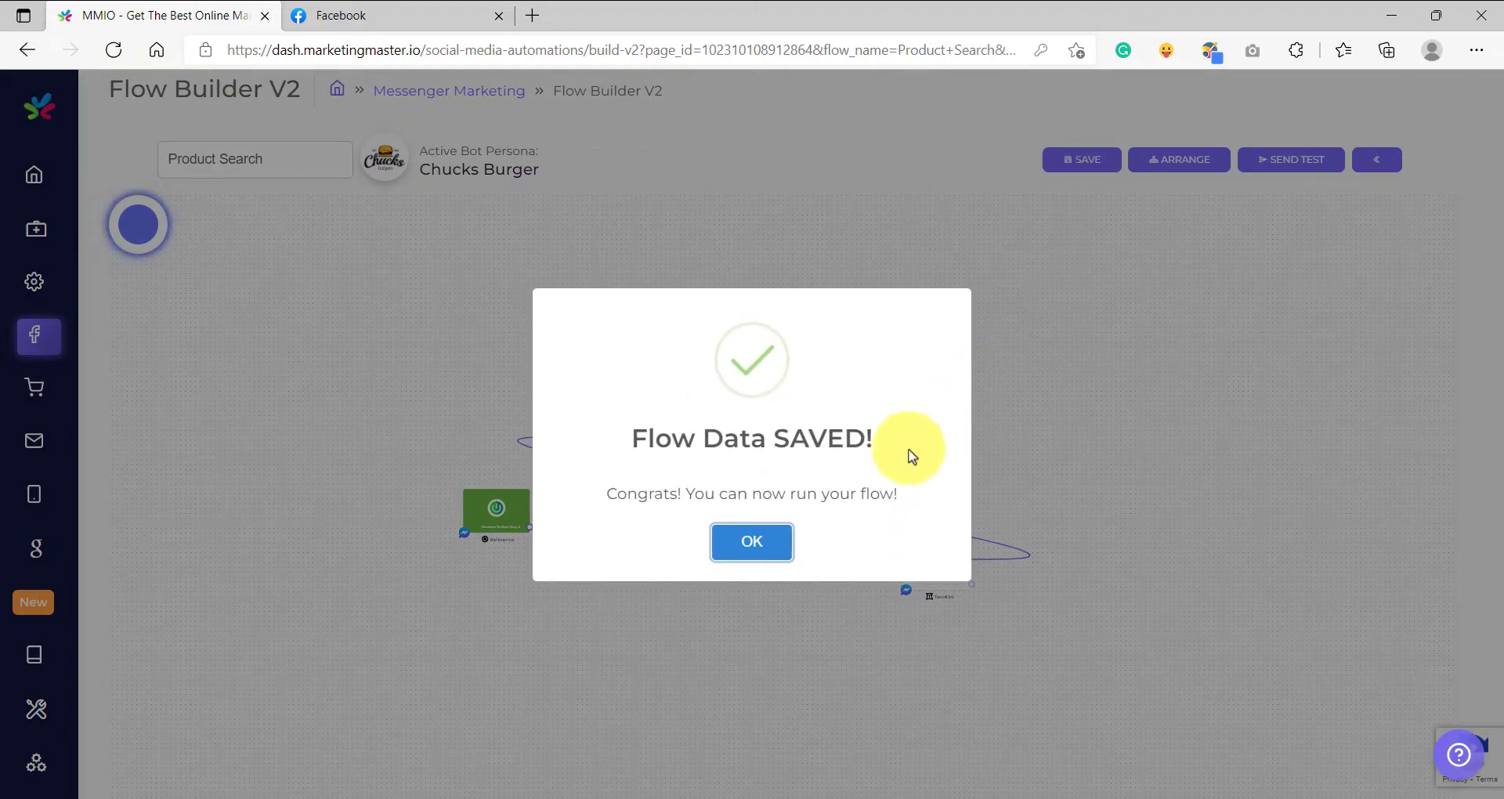
click(778, 531)
Start a test of the flow in Messenger and reply to the bot with "burger" as the product.
click(1310, 168)
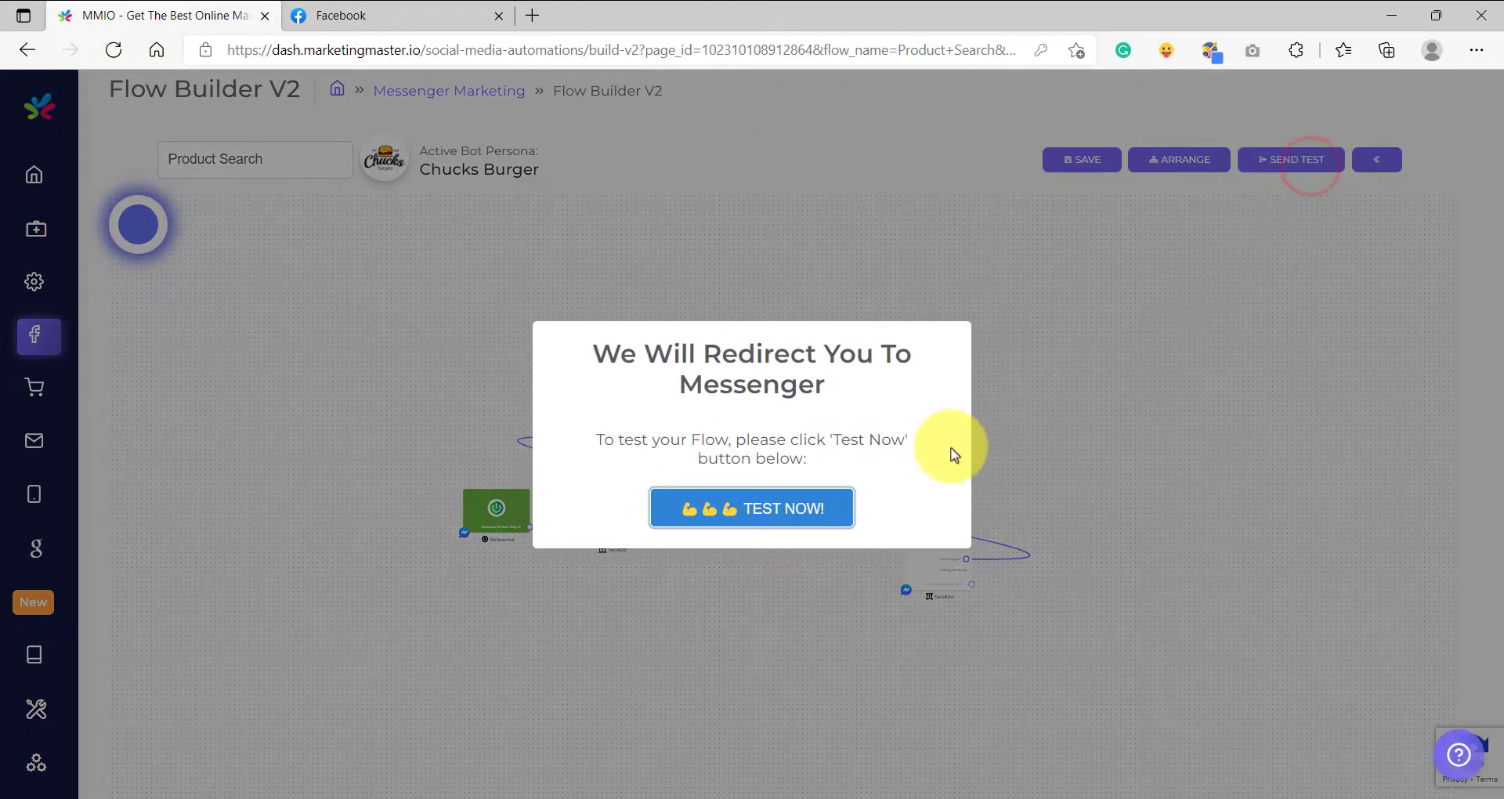
click(732, 513)
click(732, 16)
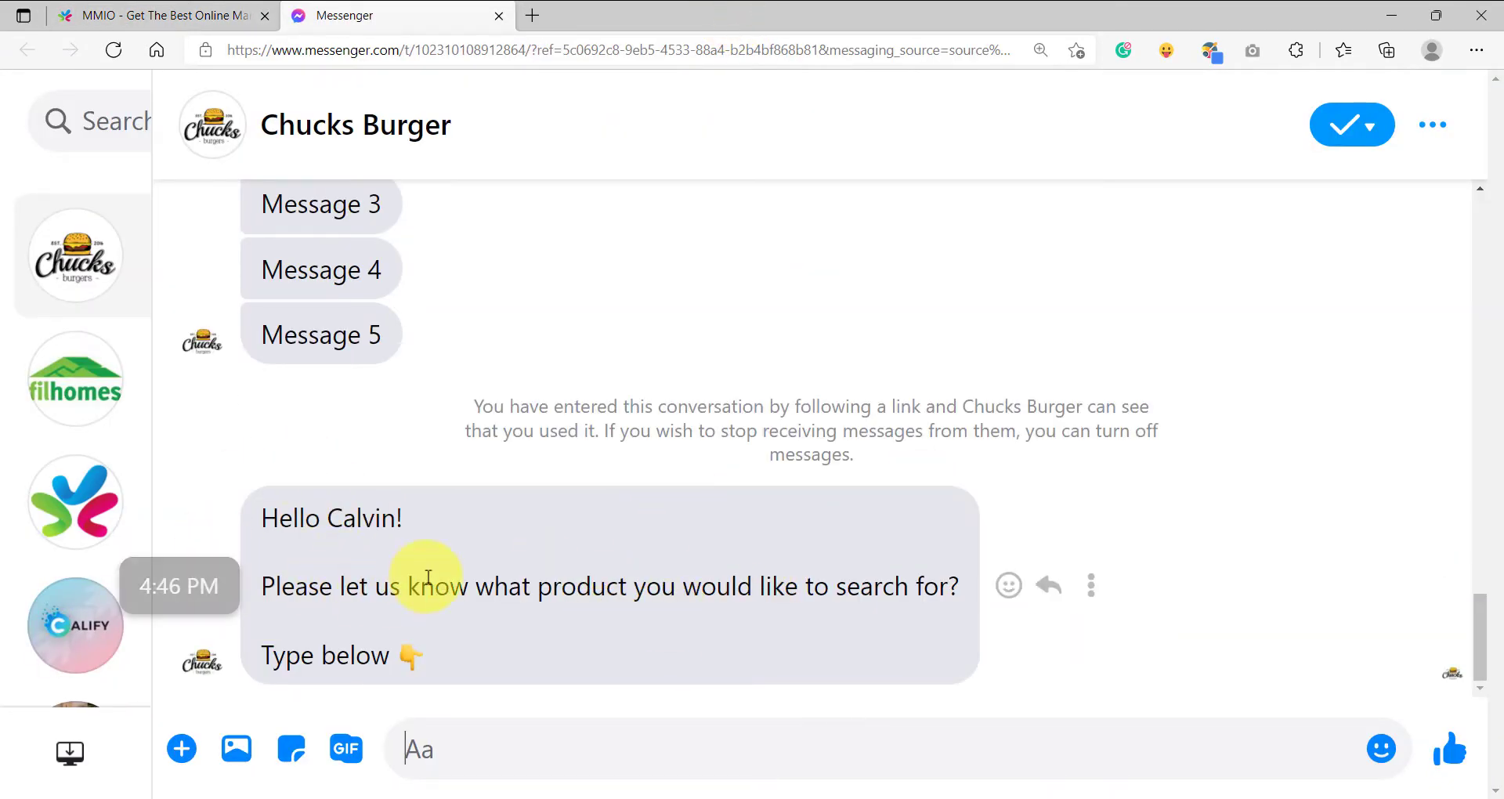
click(482, 753)
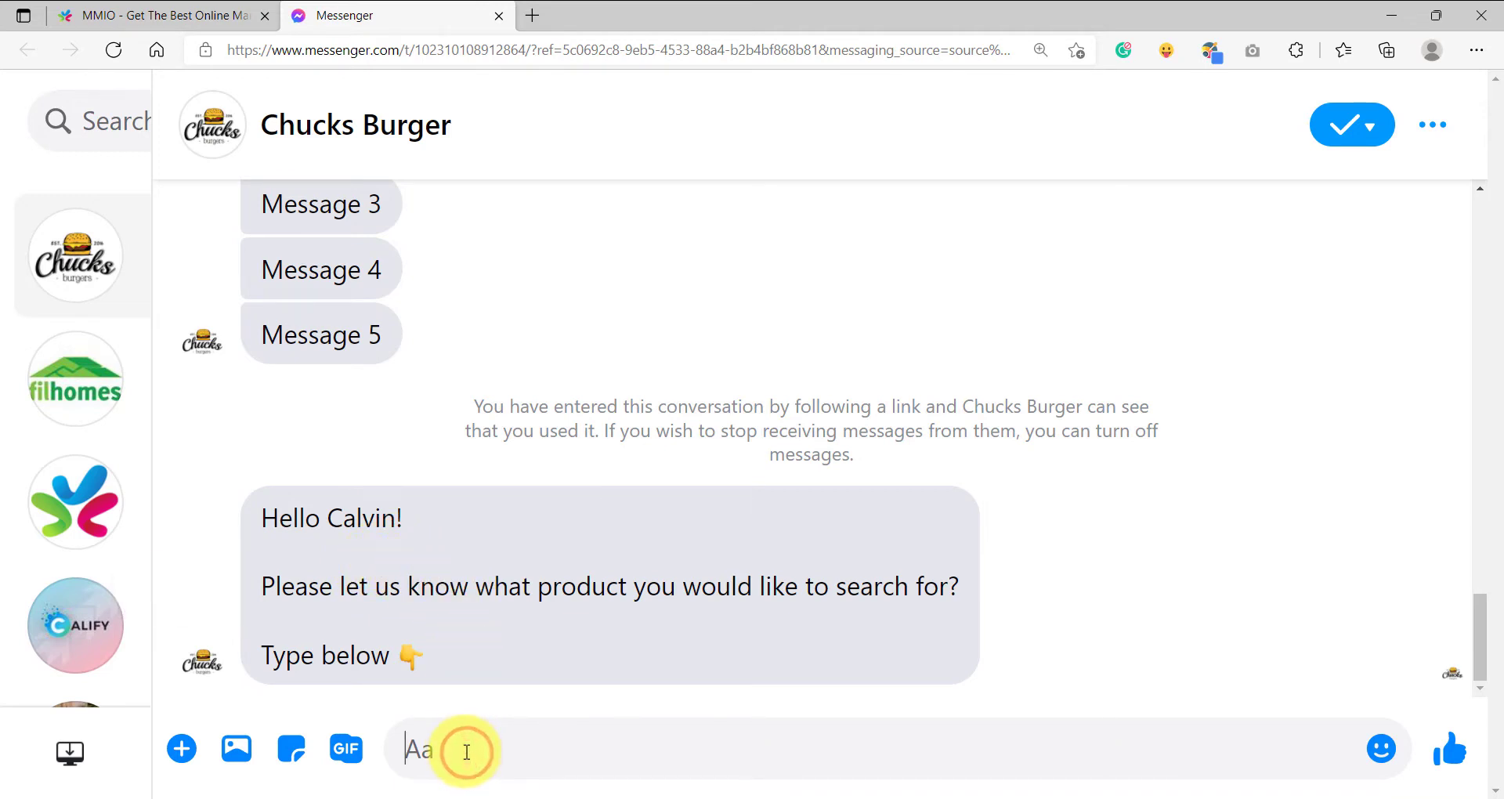
text(burger)
key(Return)
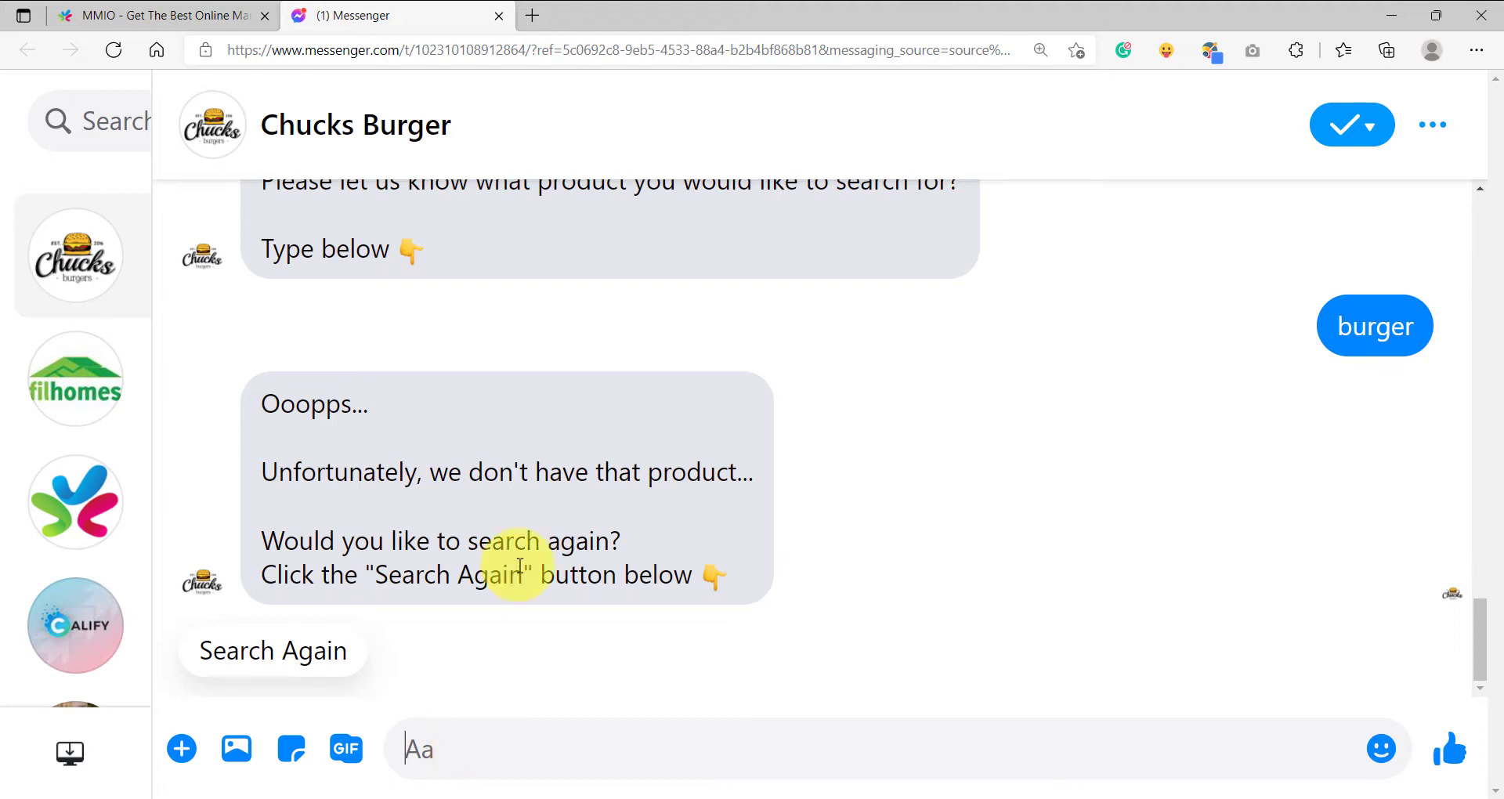
Switch back to MMIO, leave the flow builder, and open the Ecommerce Products page.
click(156, 19)
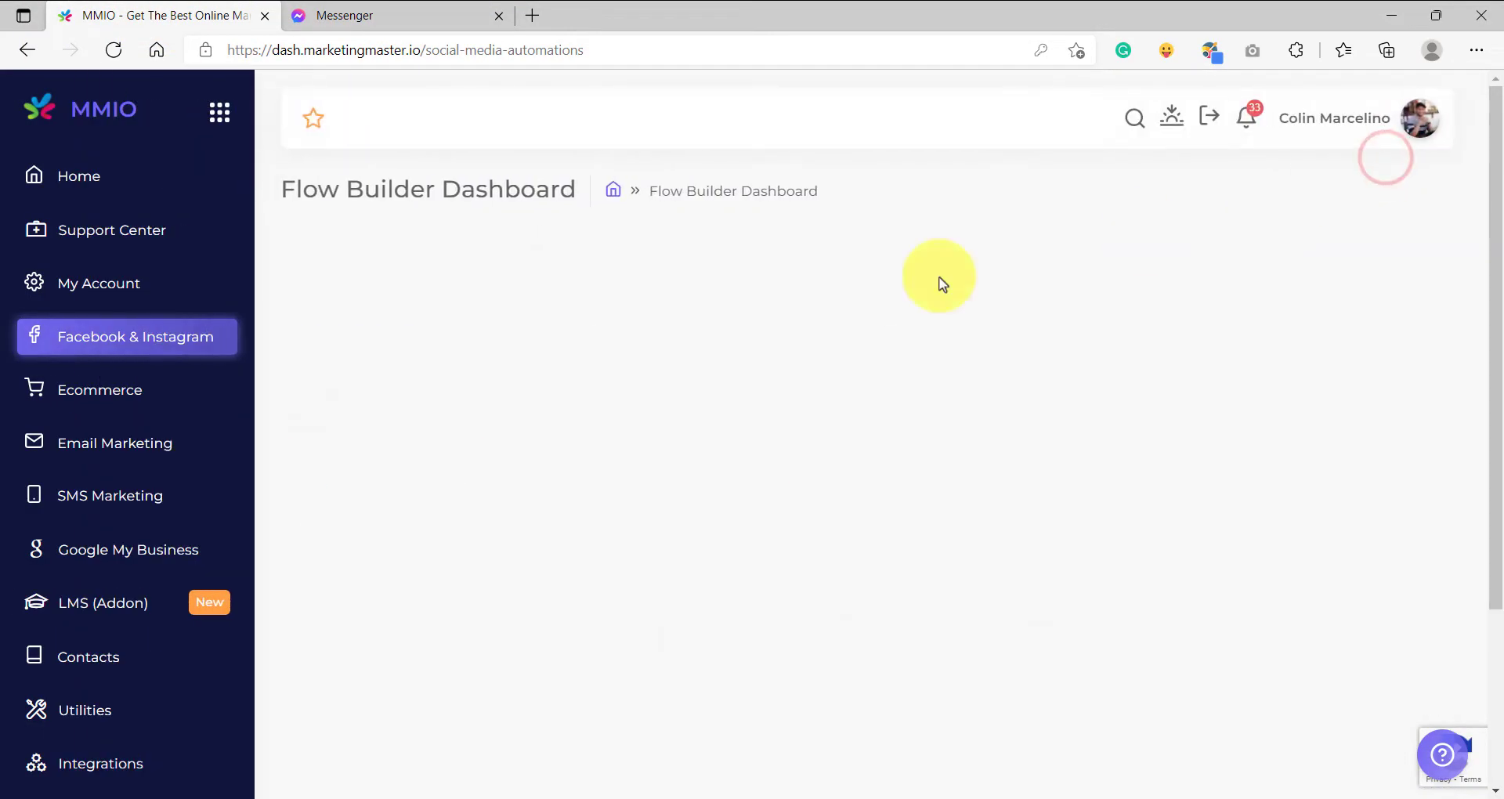
click(119, 388)
click(593, 318)
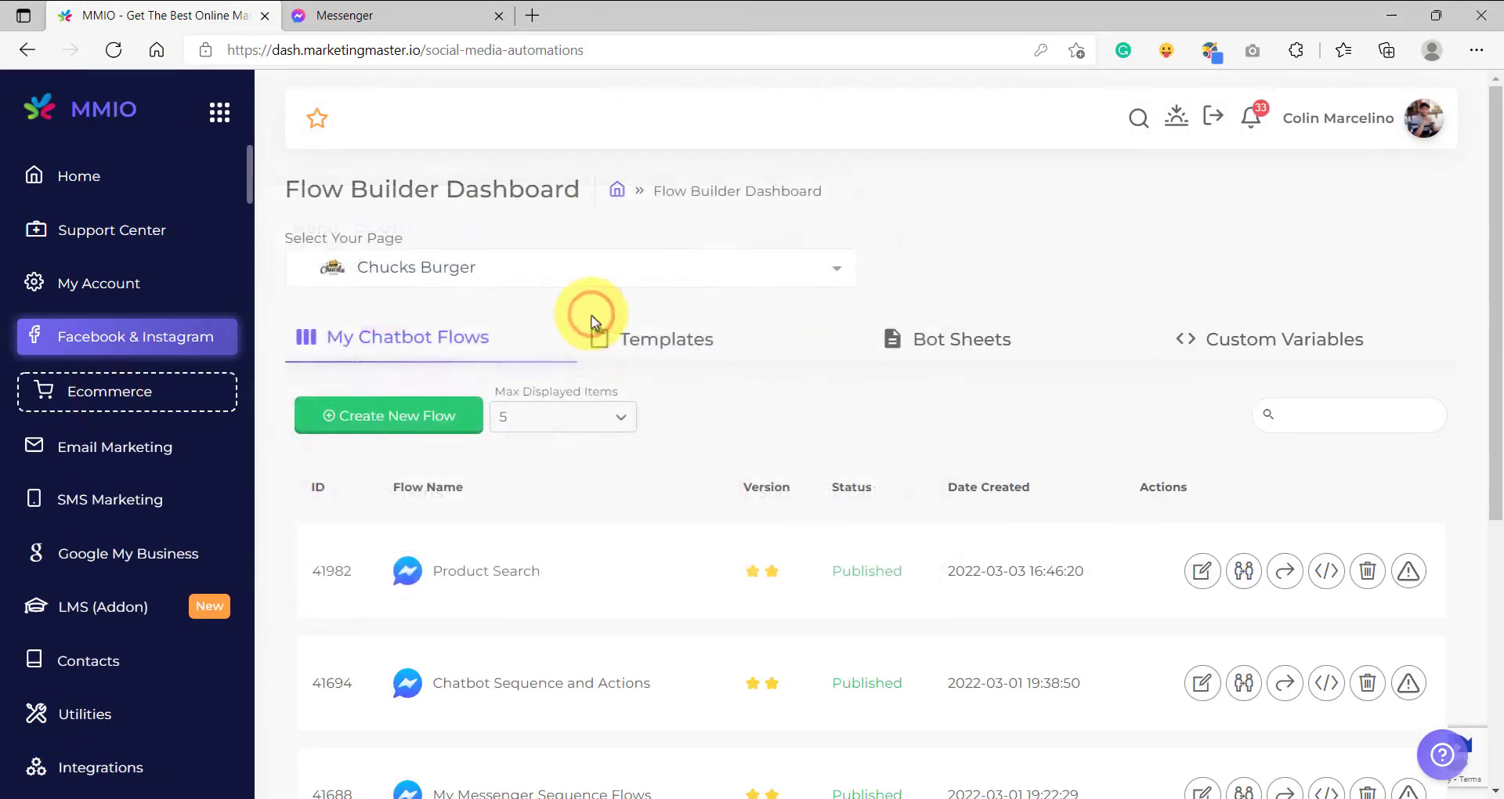
Look through the first two pages of Blue Wow products for a product keyword to use in the search.
scroll(597, 482, down, 5)
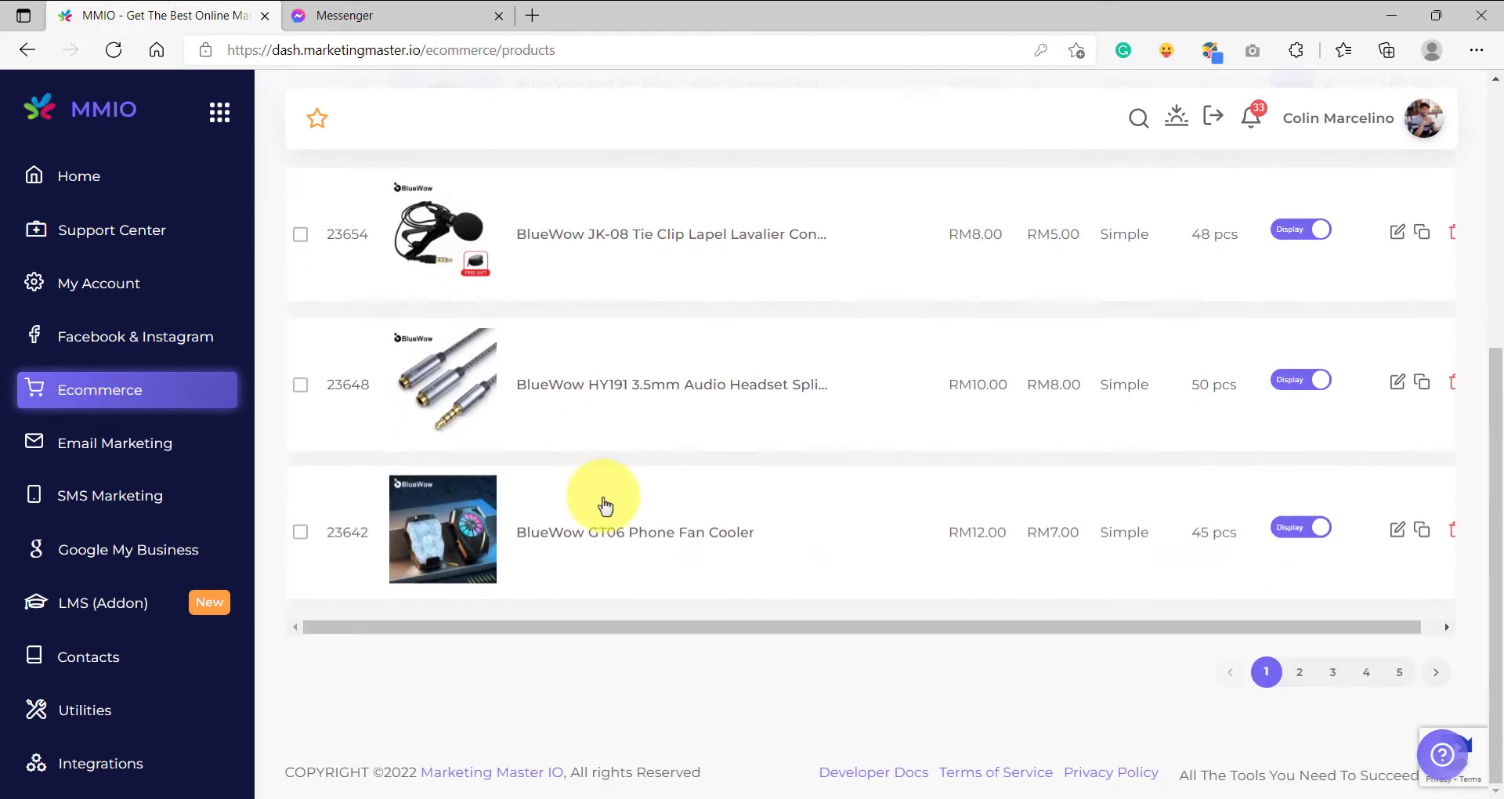
scroll(652, 489, up, 5)
scroll(651, 493, down, 5)
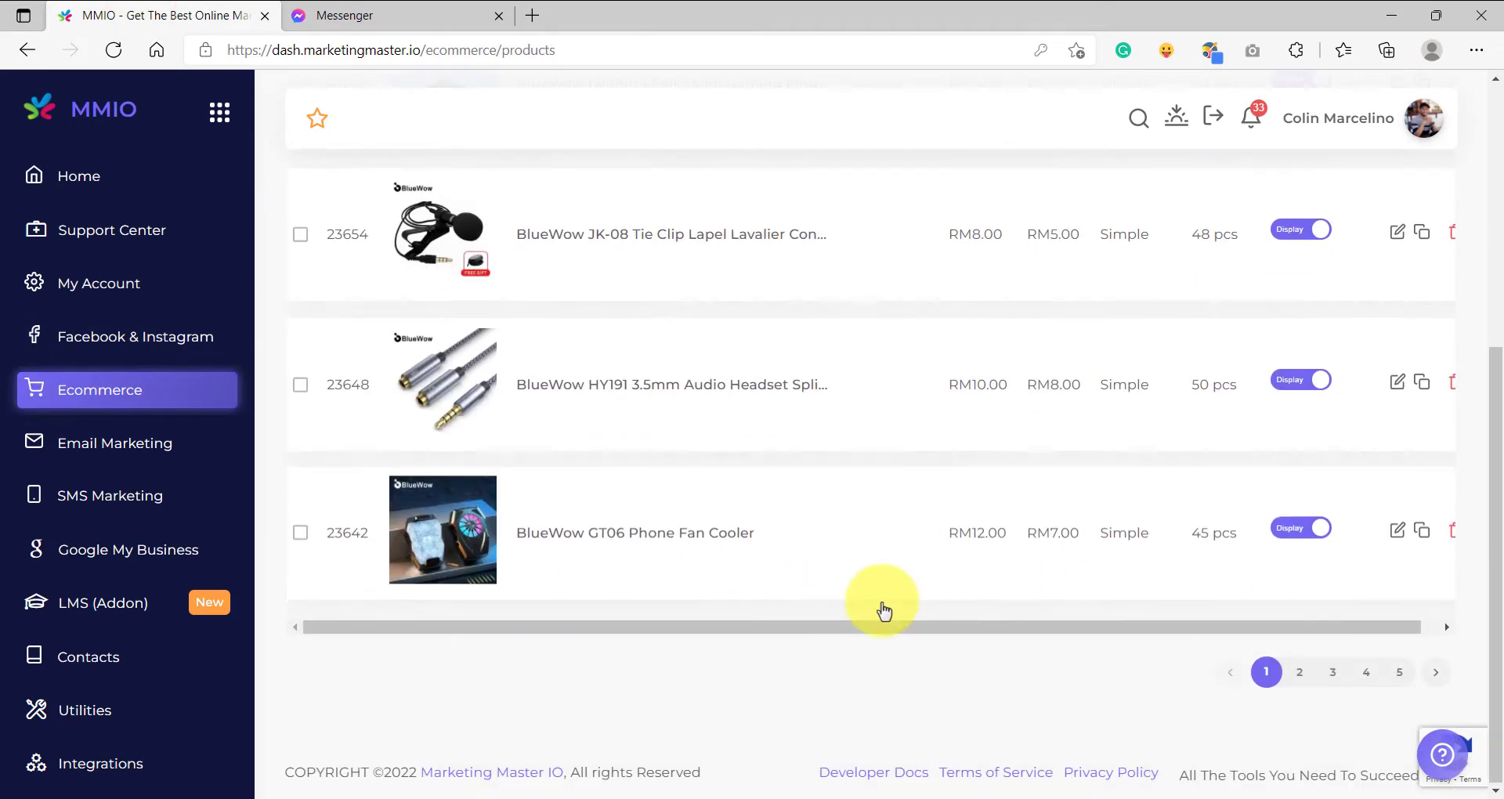
click(1298, 674)
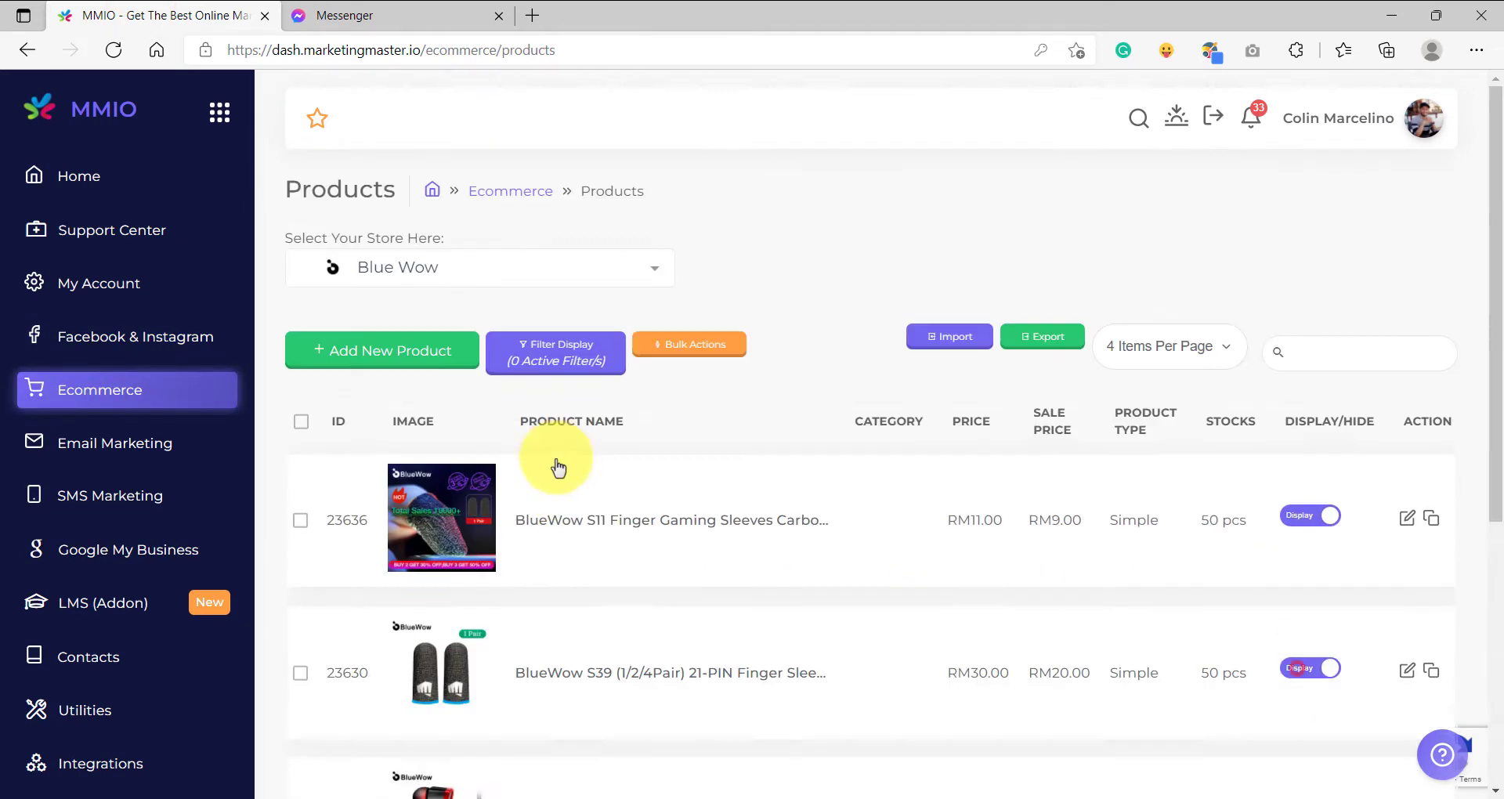
click(124, 401)
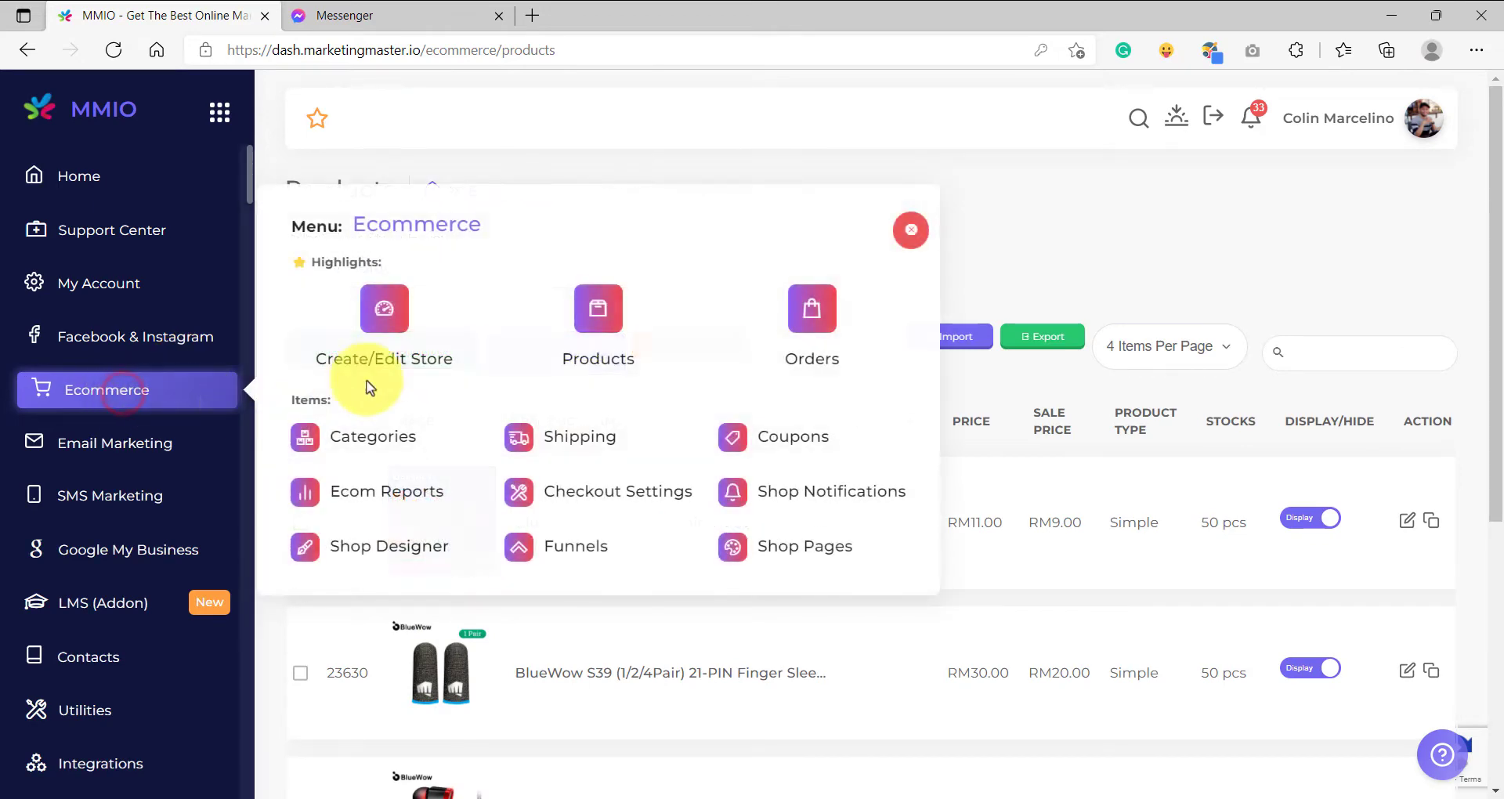
click(906, 228)
scroll(508, 595, down, 5)
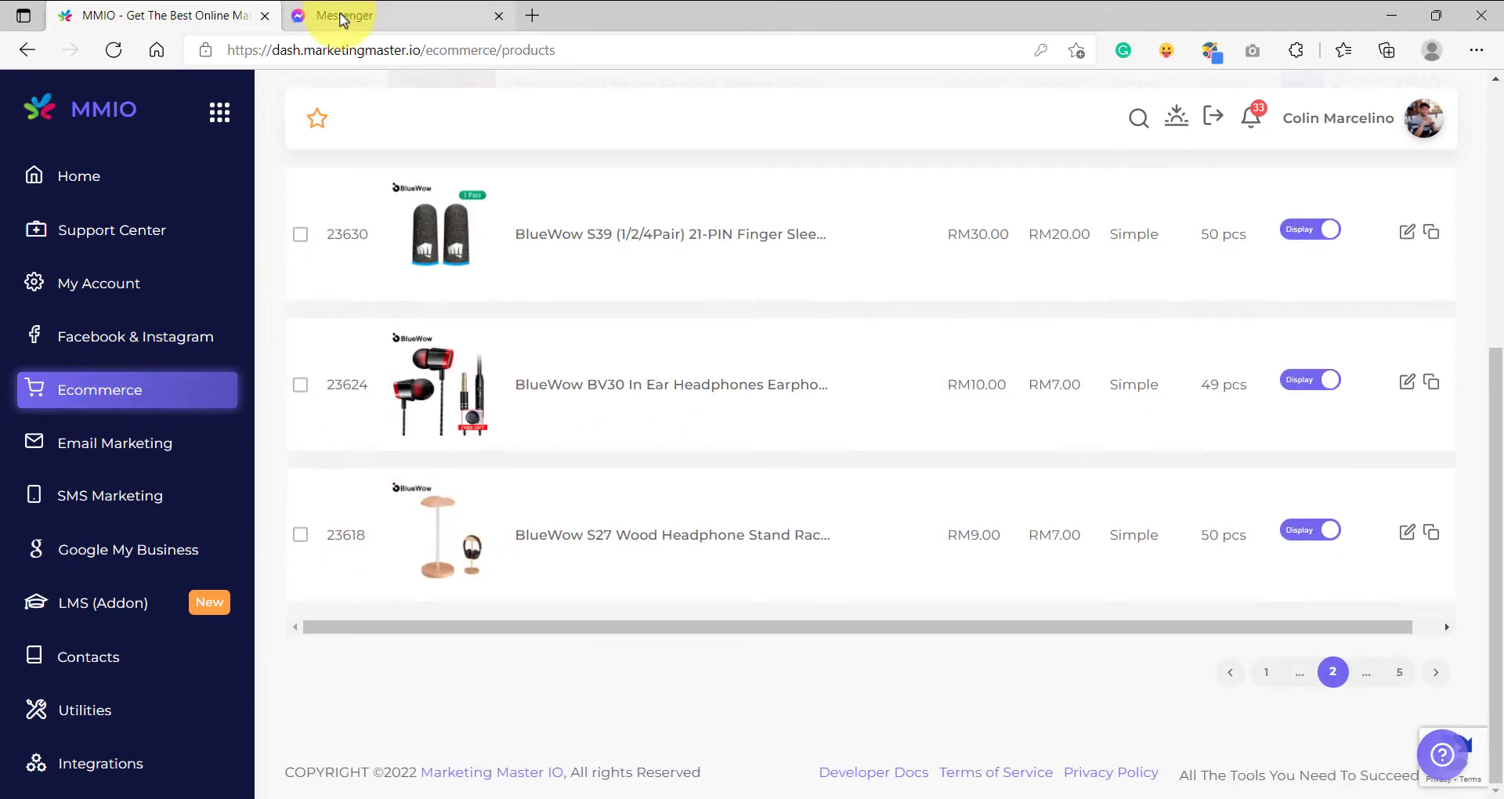
scroll(571, 537, up, 5)
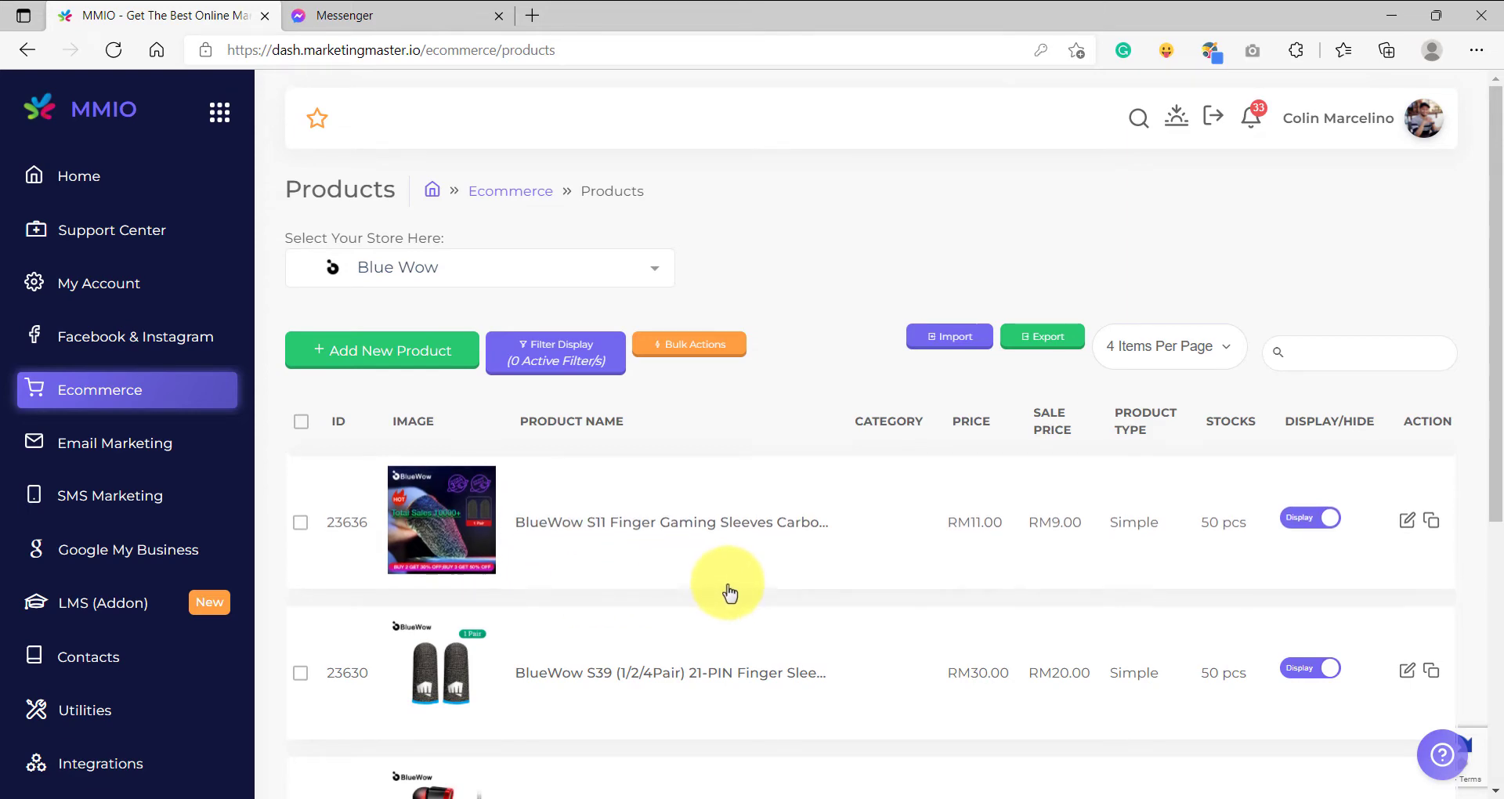
scroll(726, 587, down, 5)
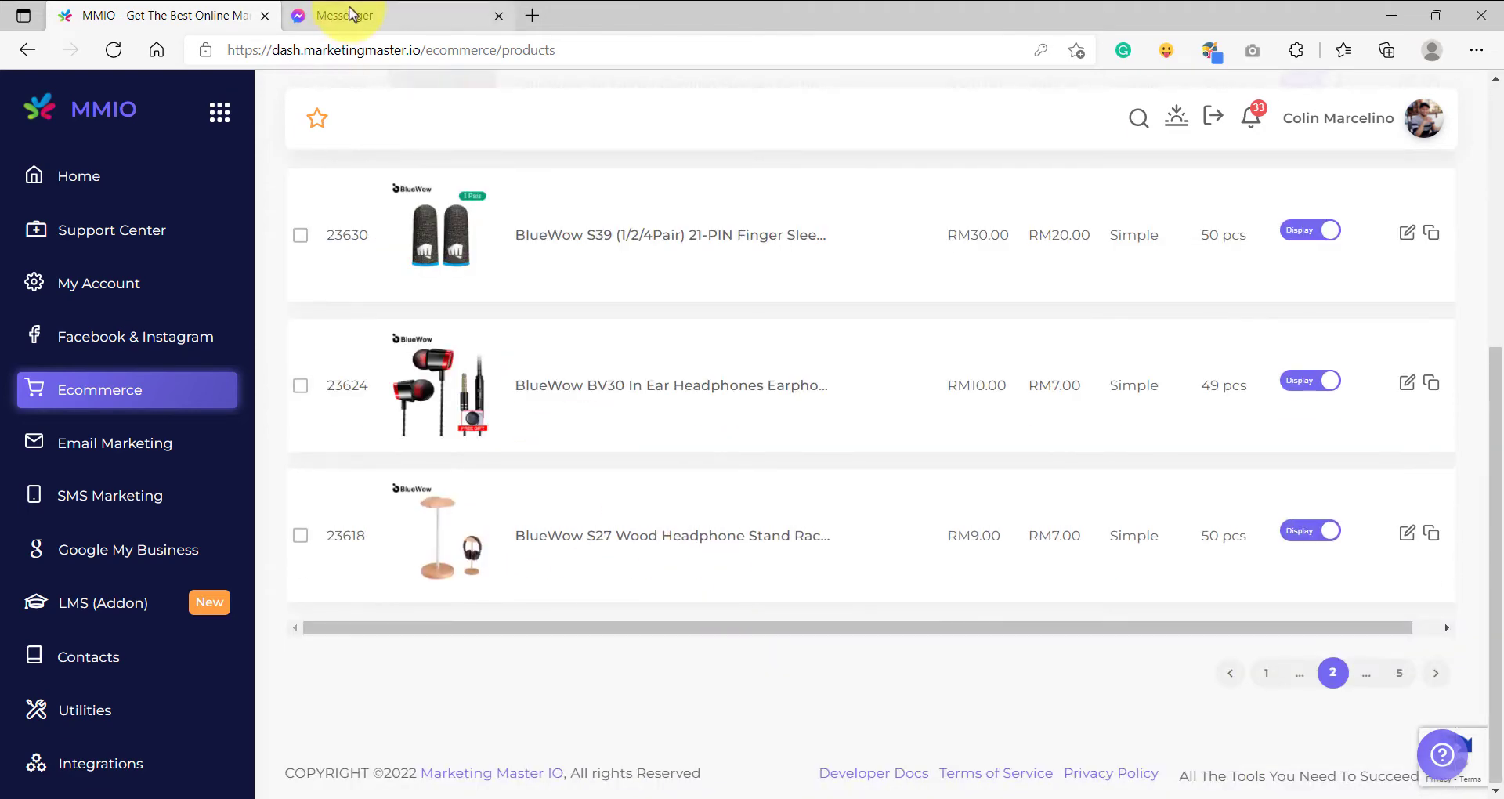
scroll(518, 475, up, 5)
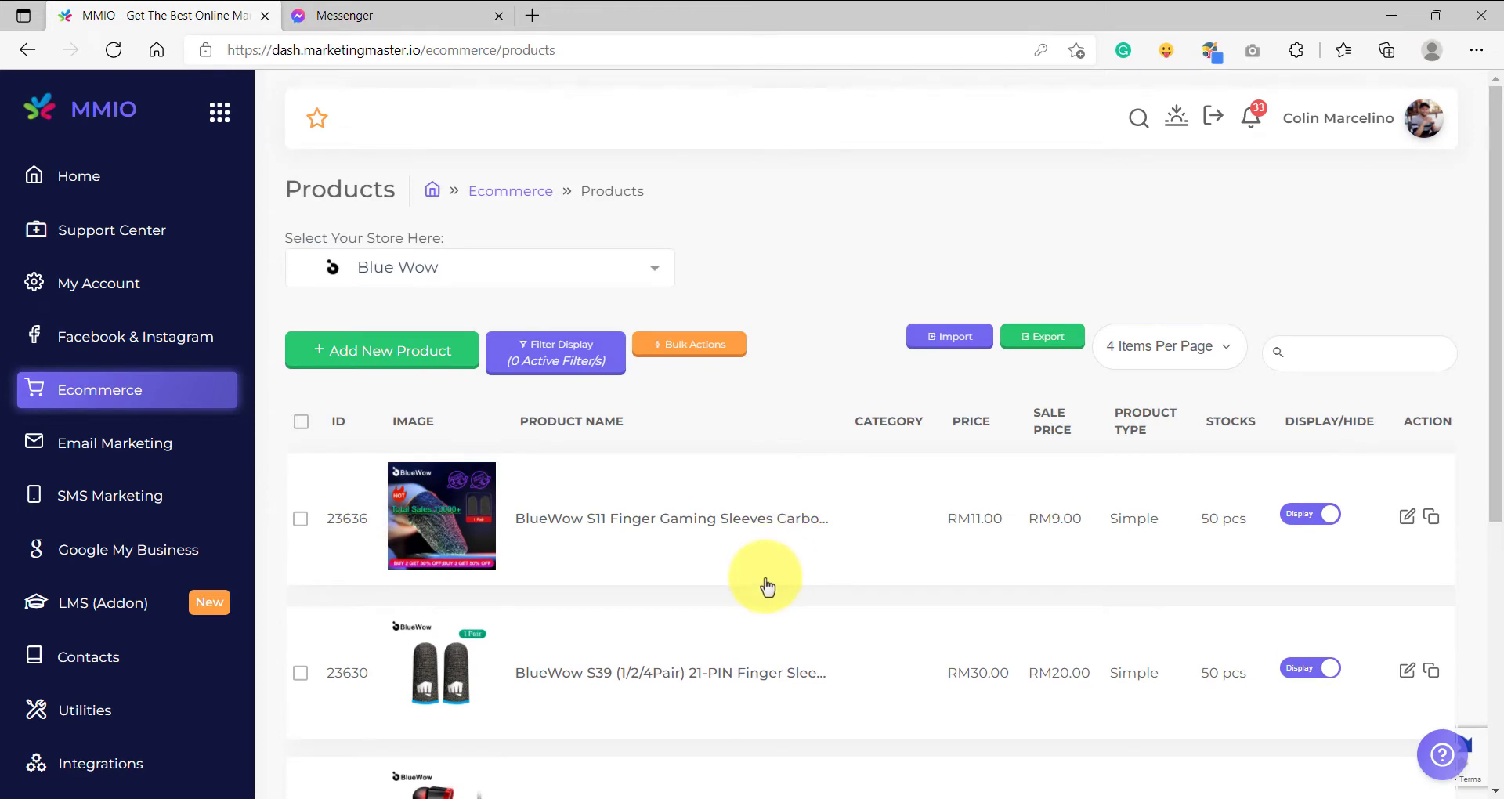
double_click(661, 519)
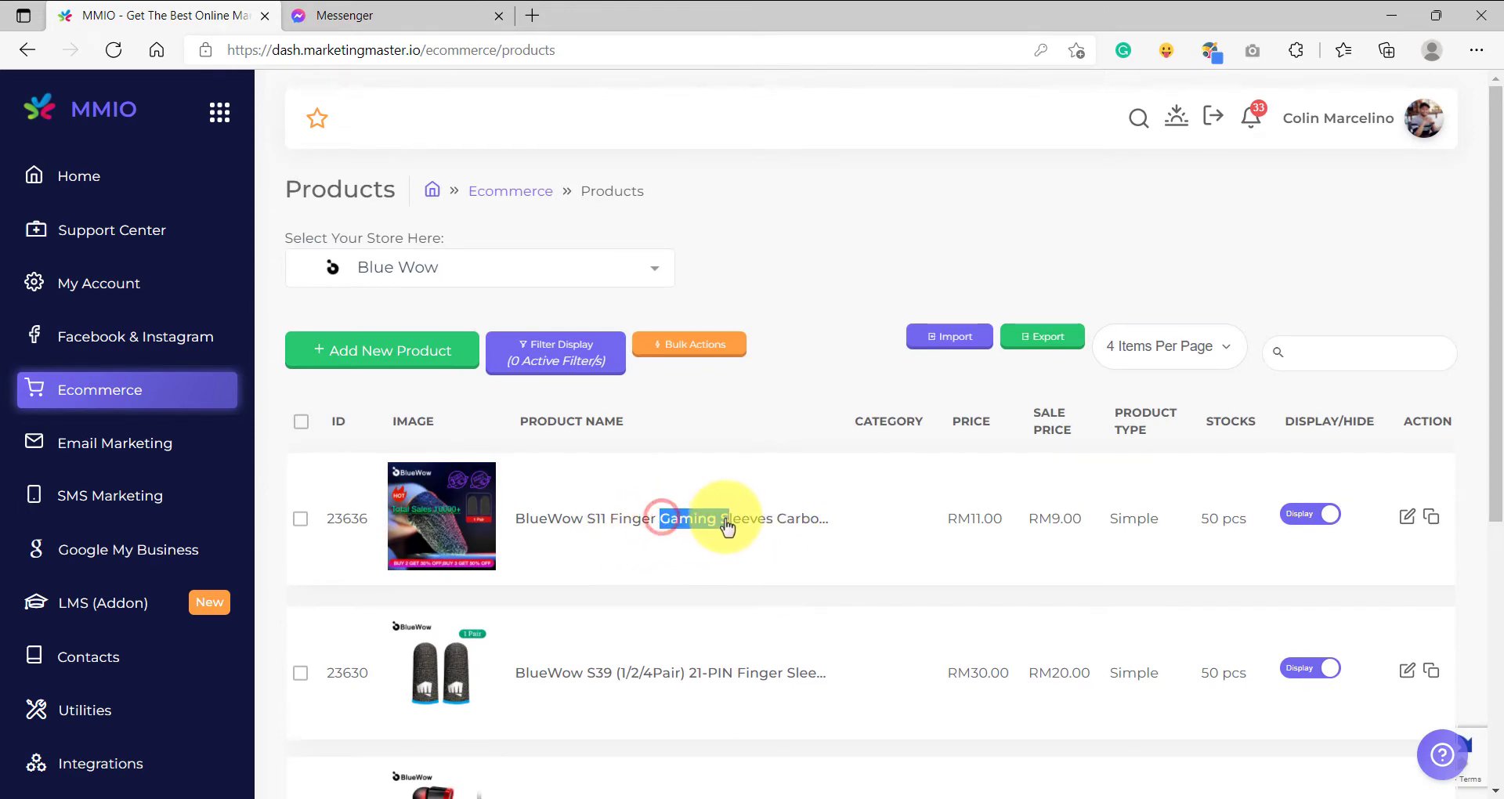
Switch to the Messenger chat and answer the bot with the "Search Again" quick reply.
click(349, 14)
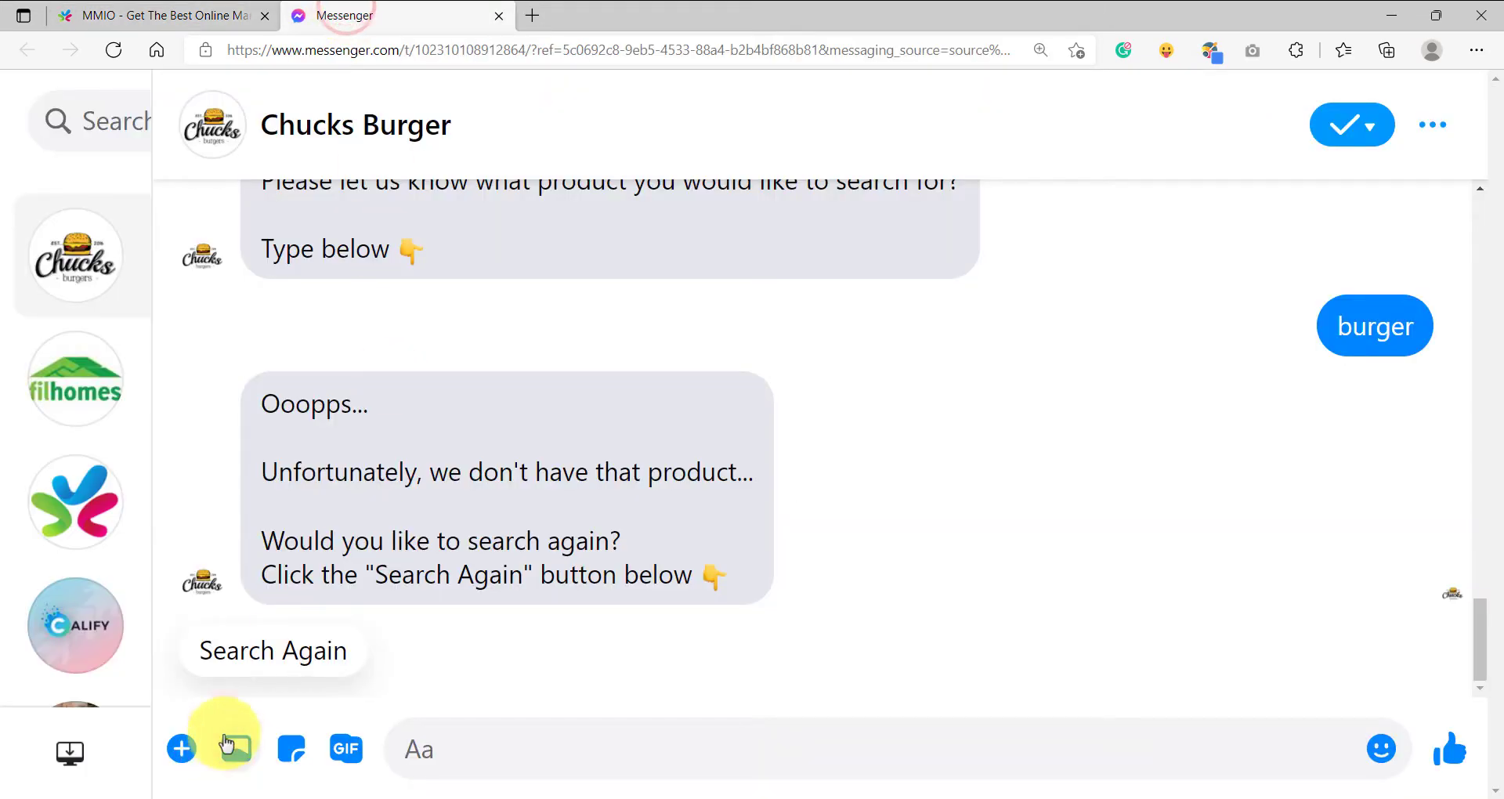
click(254, 655)
click(579, 747)
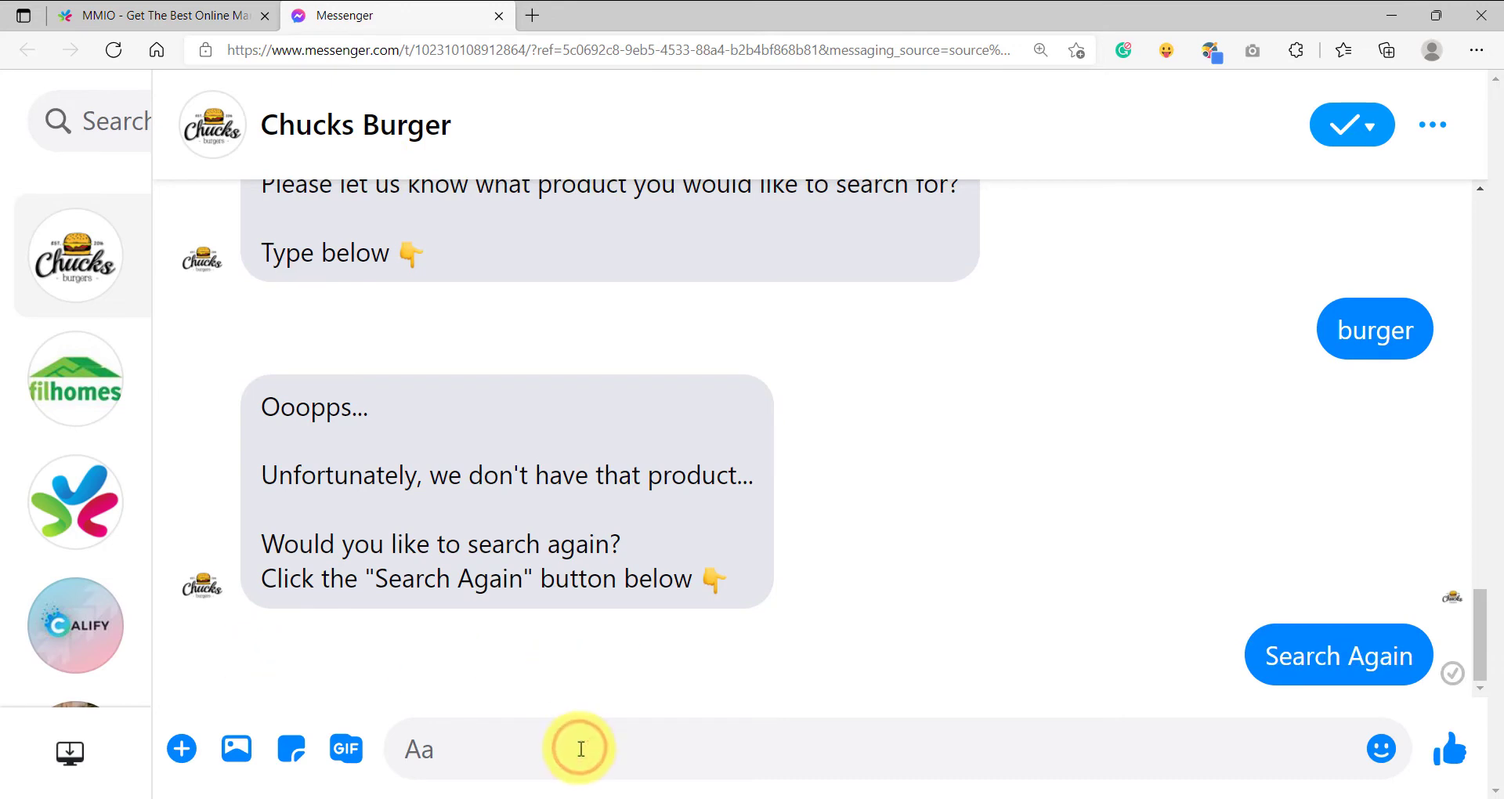
Reply to the bot with "gaming" as the product to search for.
text(gaming)
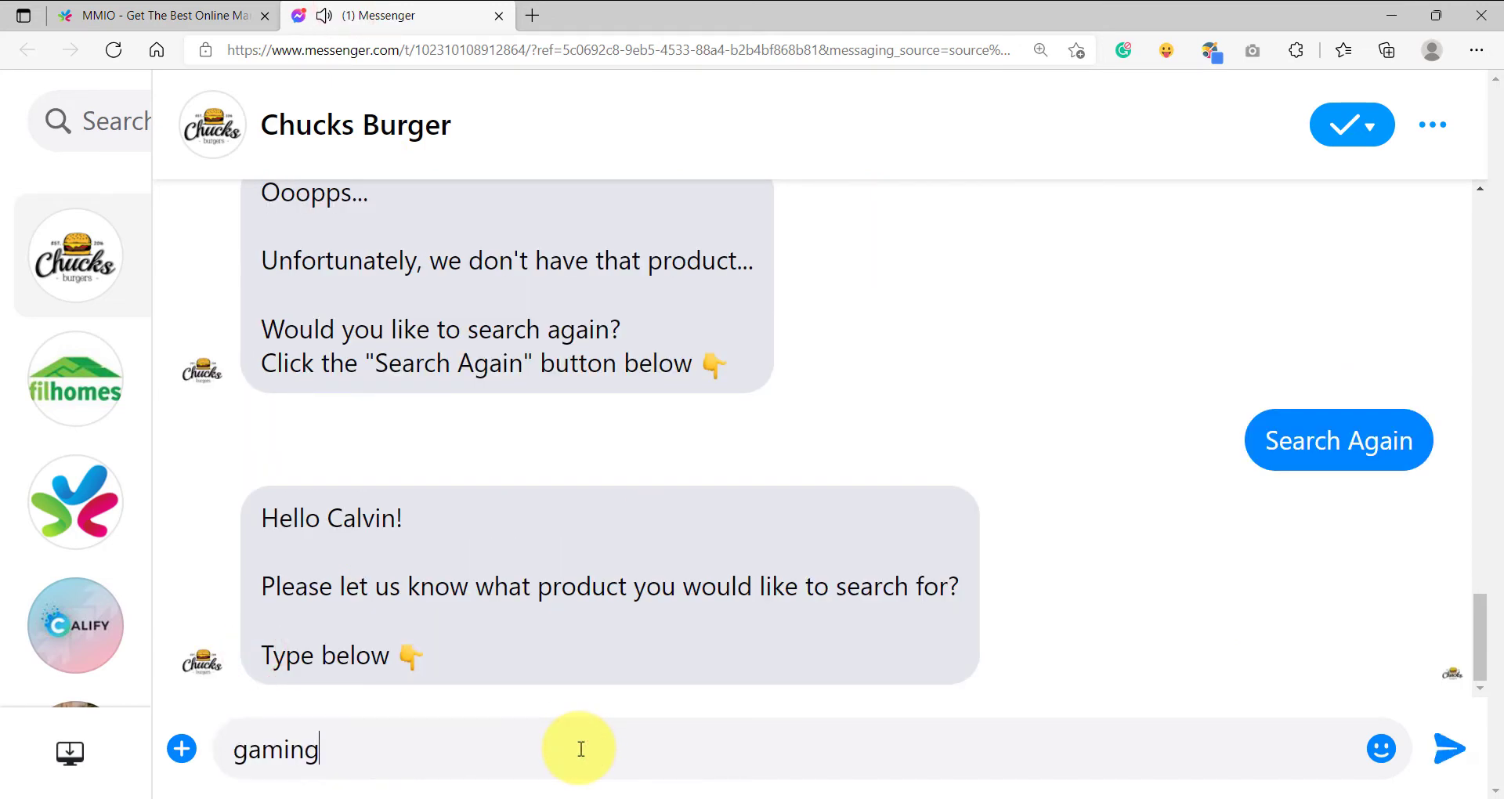
key(Return)
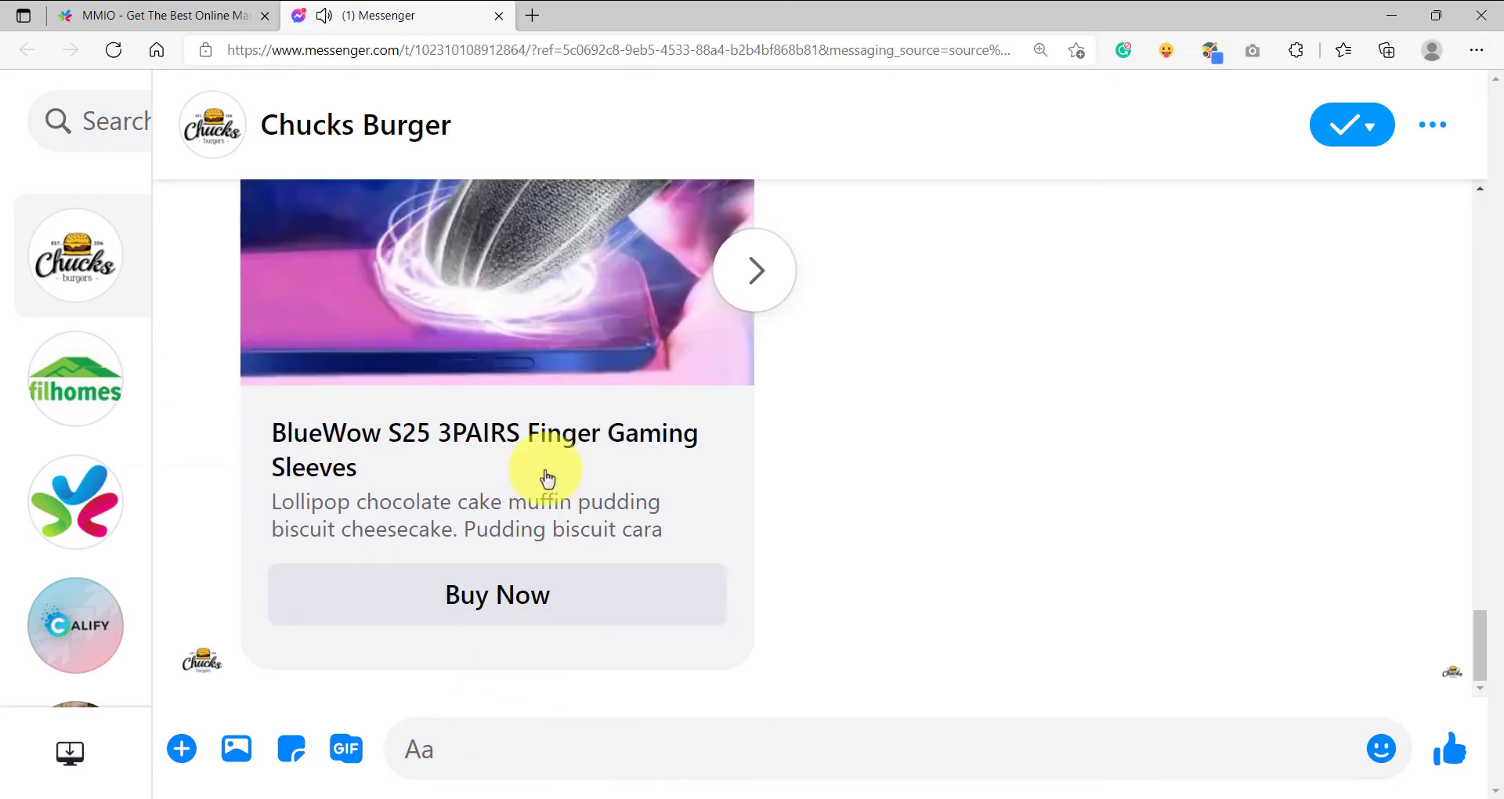
Look through the carousel of gaming products the bot returns, checking each card's picture, title and Buy Now button.
scroll(556, 482, up, 6)
scroll(560, 484, down, 3)
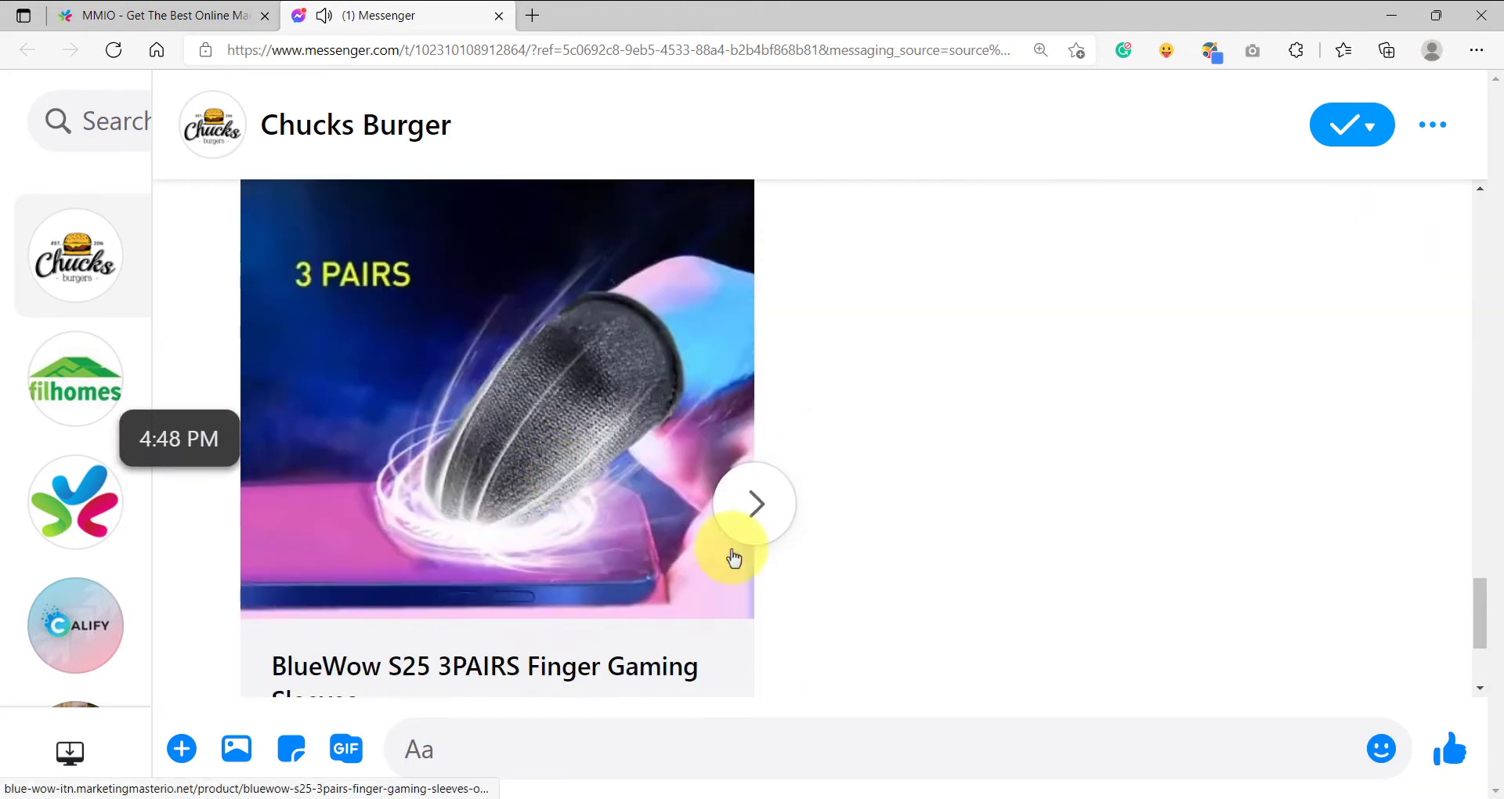
scroll(547, 614, down, 3)
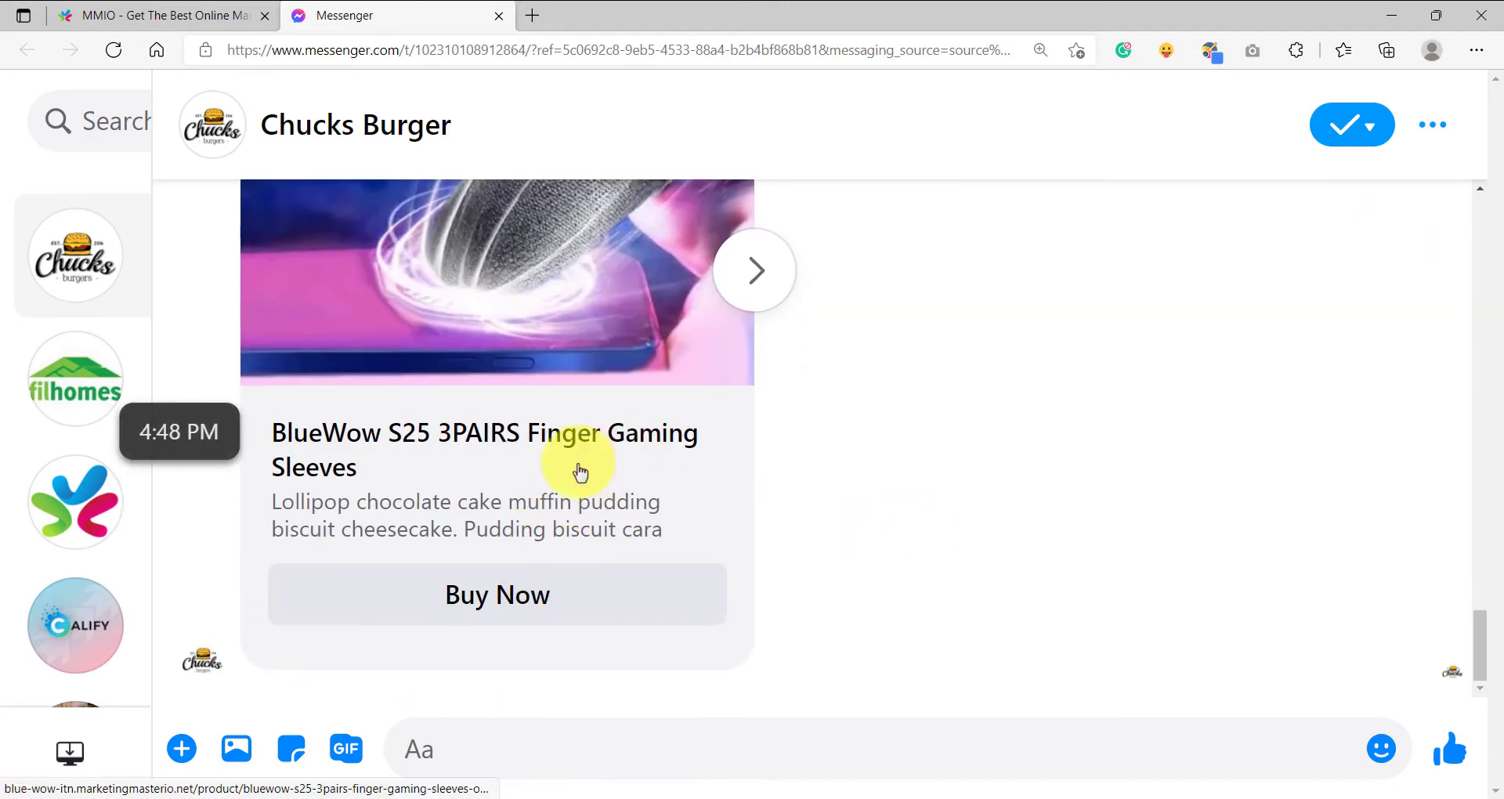
scroll(766, 446, up, 3)
click(775, 510)
scroll(572, 532, down, 3)
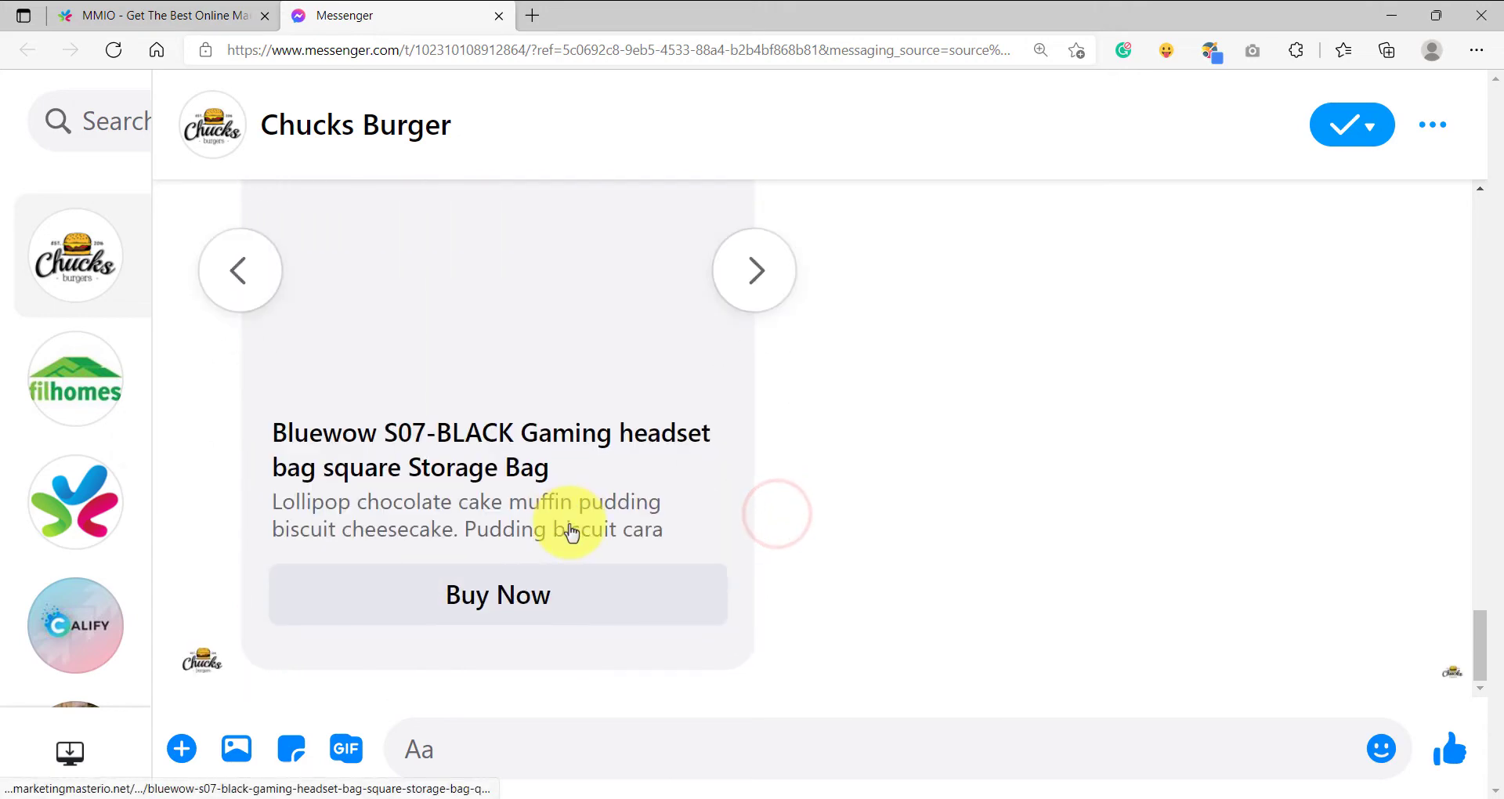
scroll(572, 532, up, 3)
scroll(698, 554, down, 2)
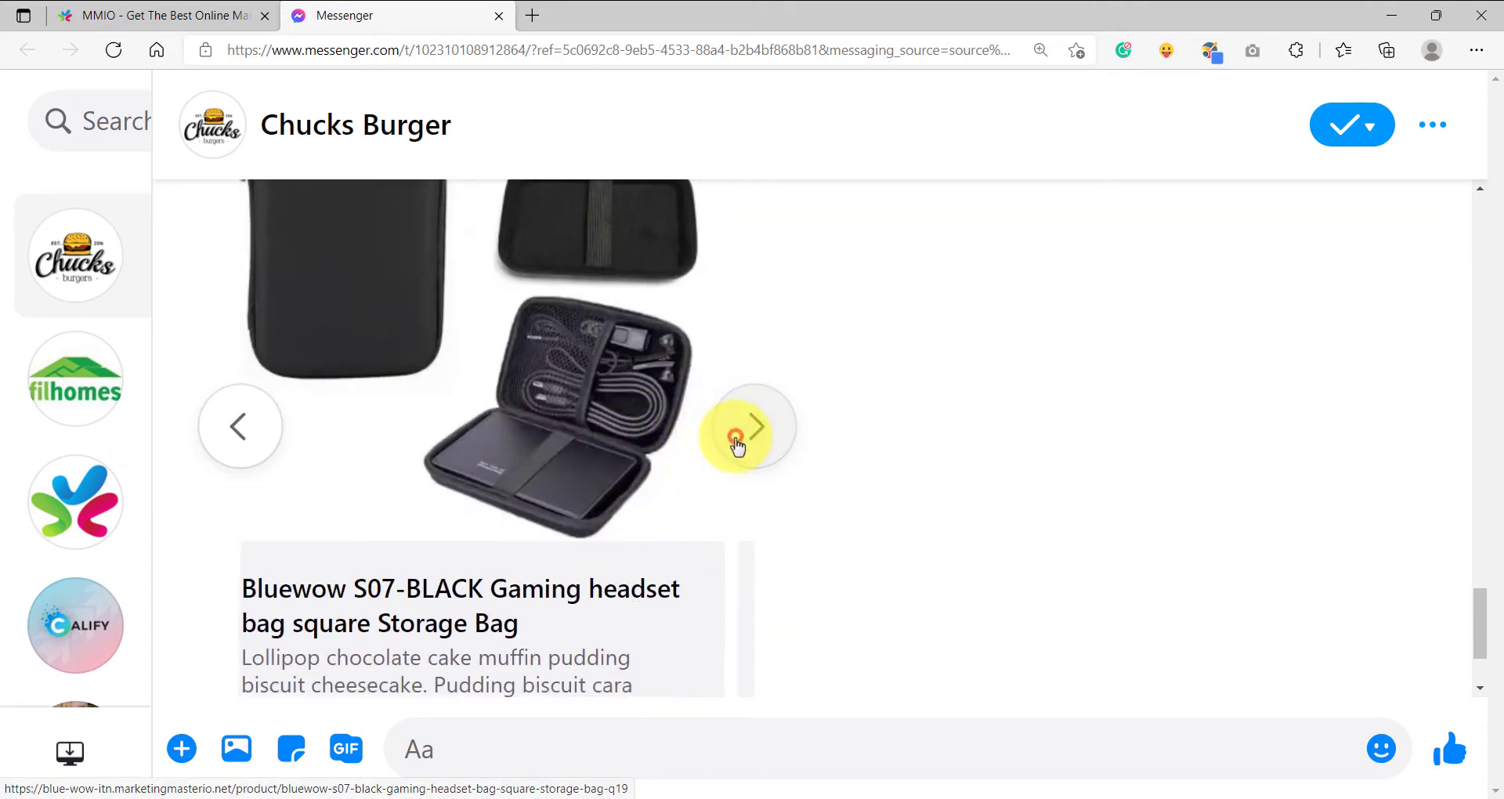
click(736, 443)
click(752, 435)
click(752, 435)
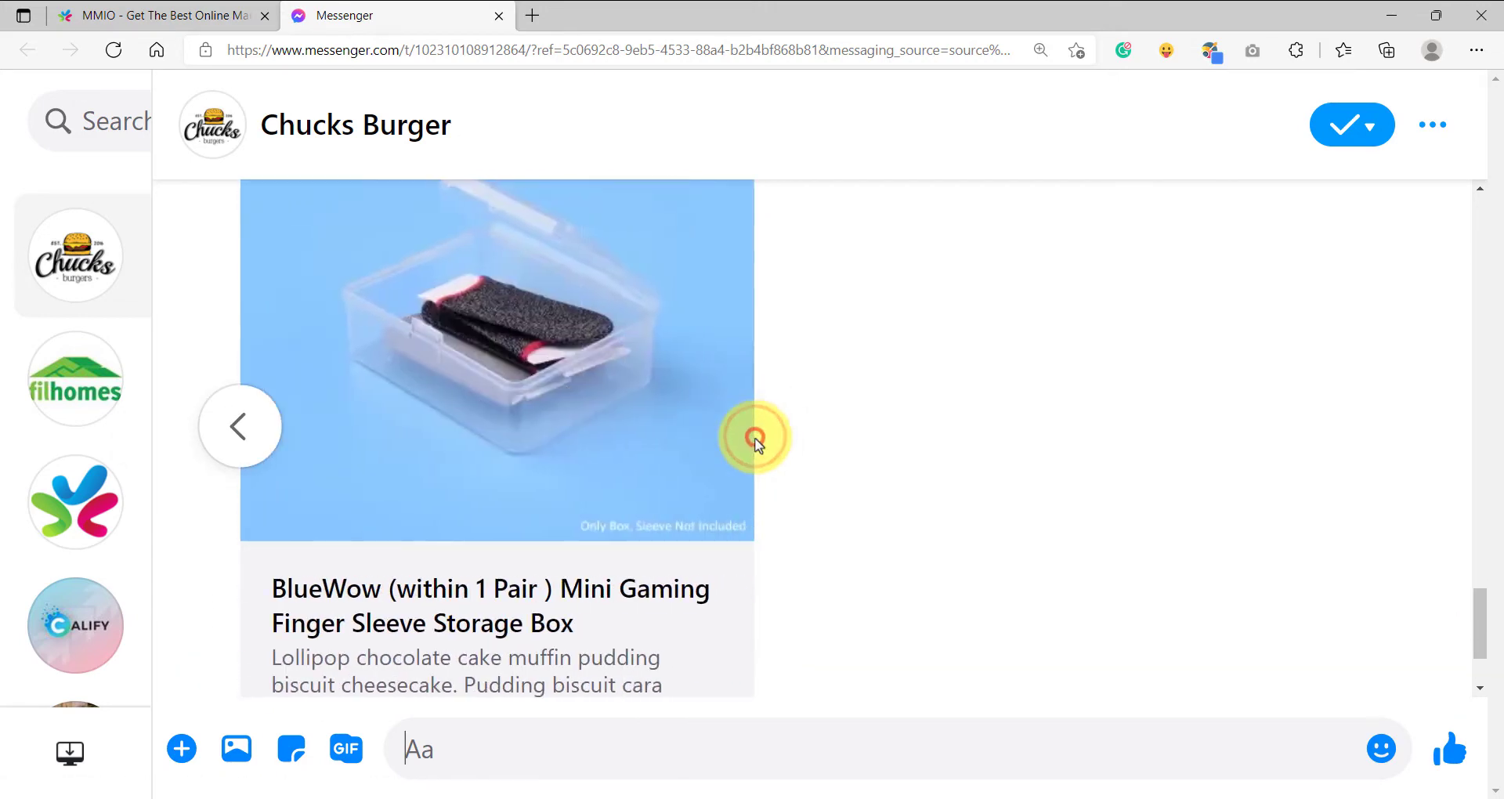
scroll(453, 503, down, 2)
scroll(337, 408, up, 1)
click(255, 347)
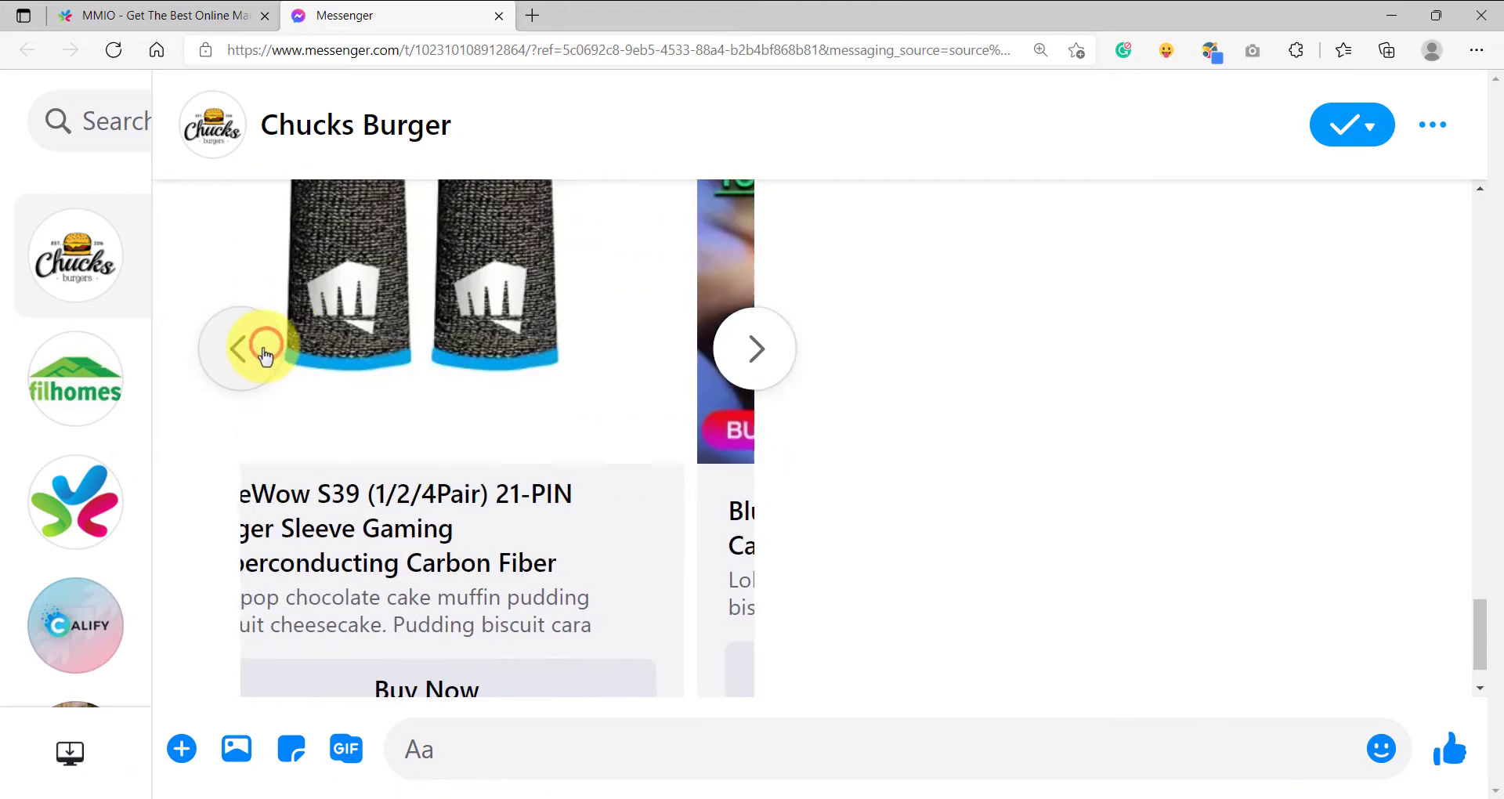
scroll(402, 426, up, 8)
scroll(406, 429, down, 6)
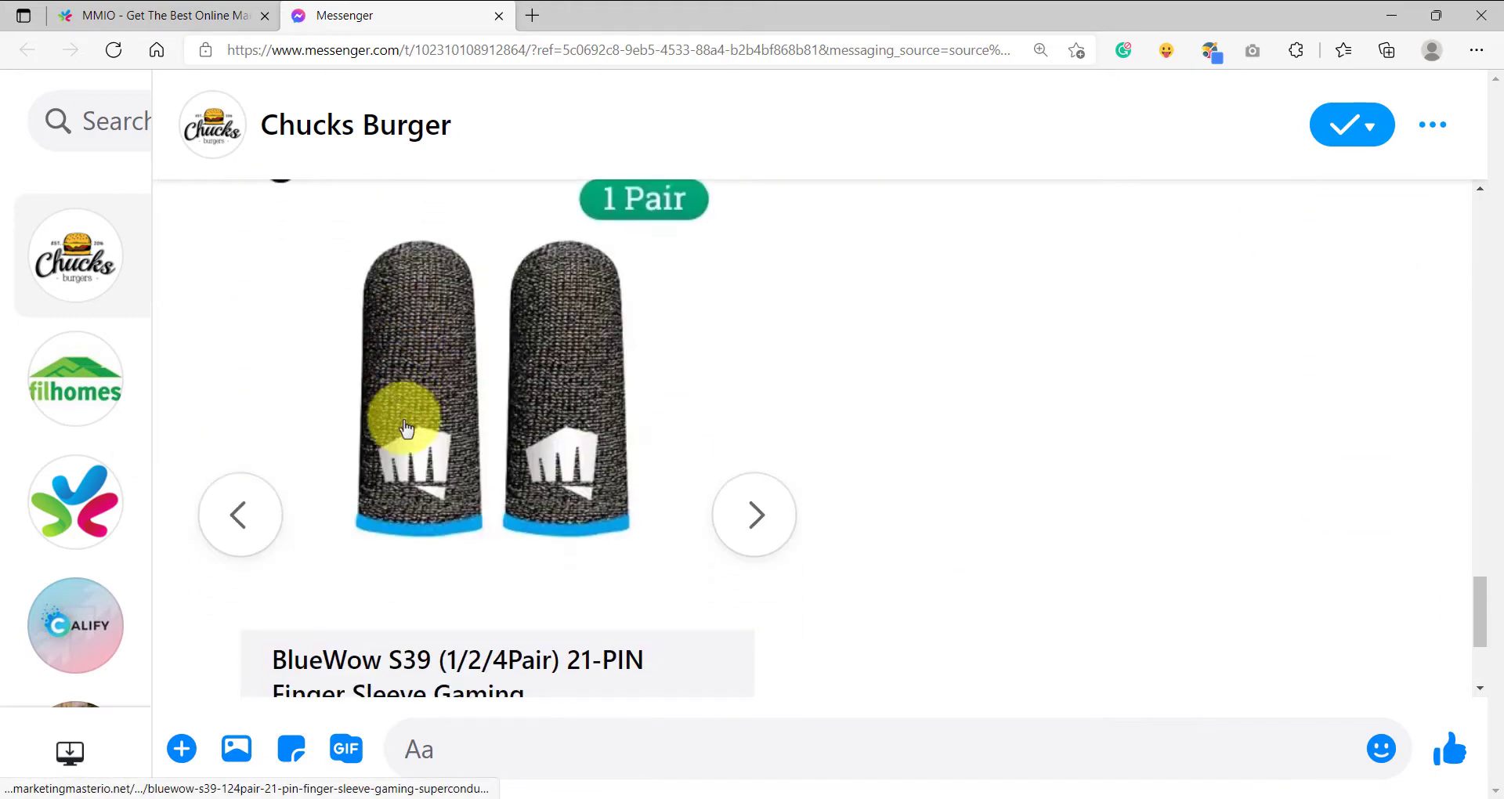
scroll(405, 428, down, 3)
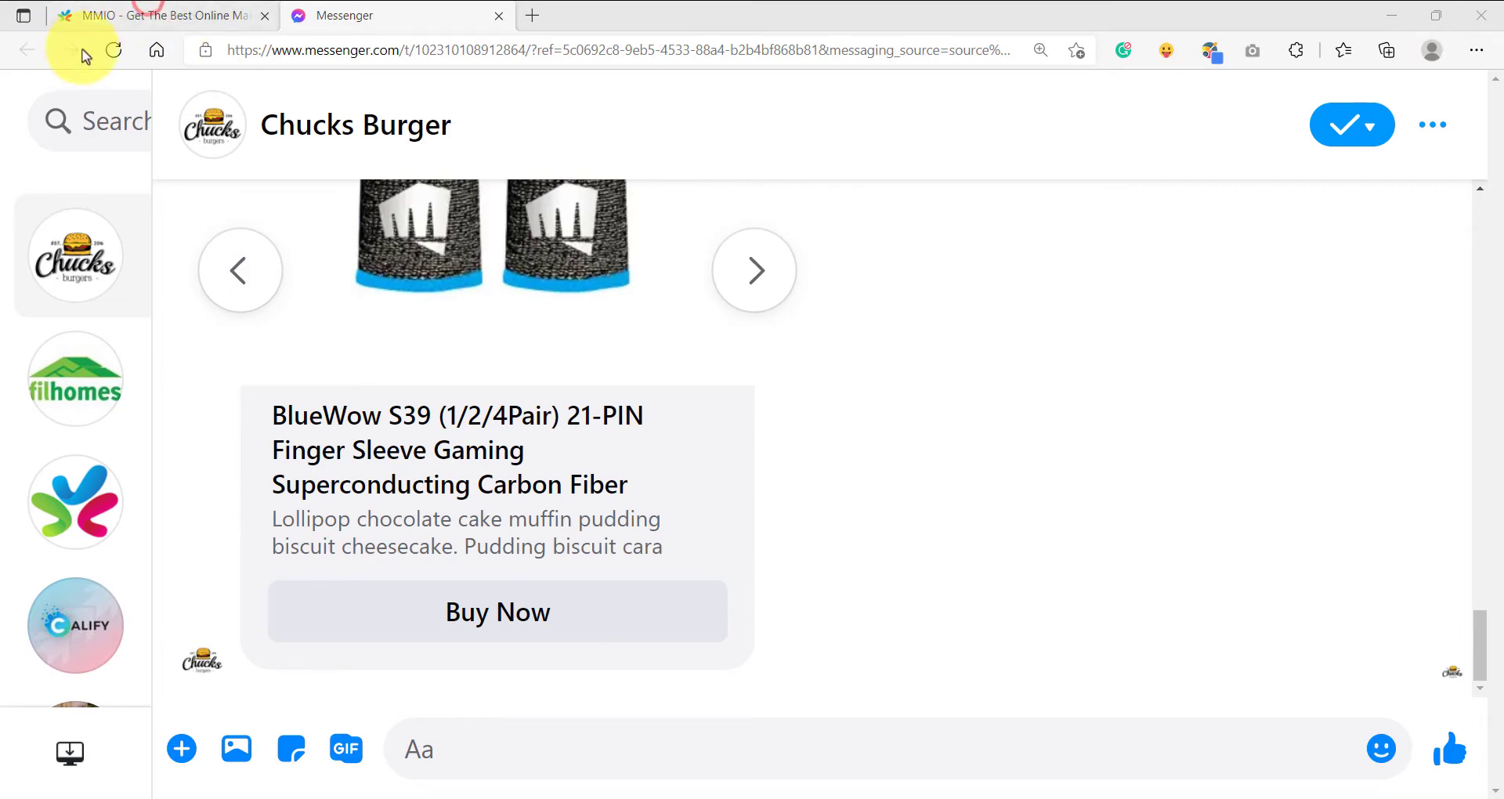
Switch back to MMIO and open the Product Search flow of the Chucks Burger page for editing.
click(148, 8)
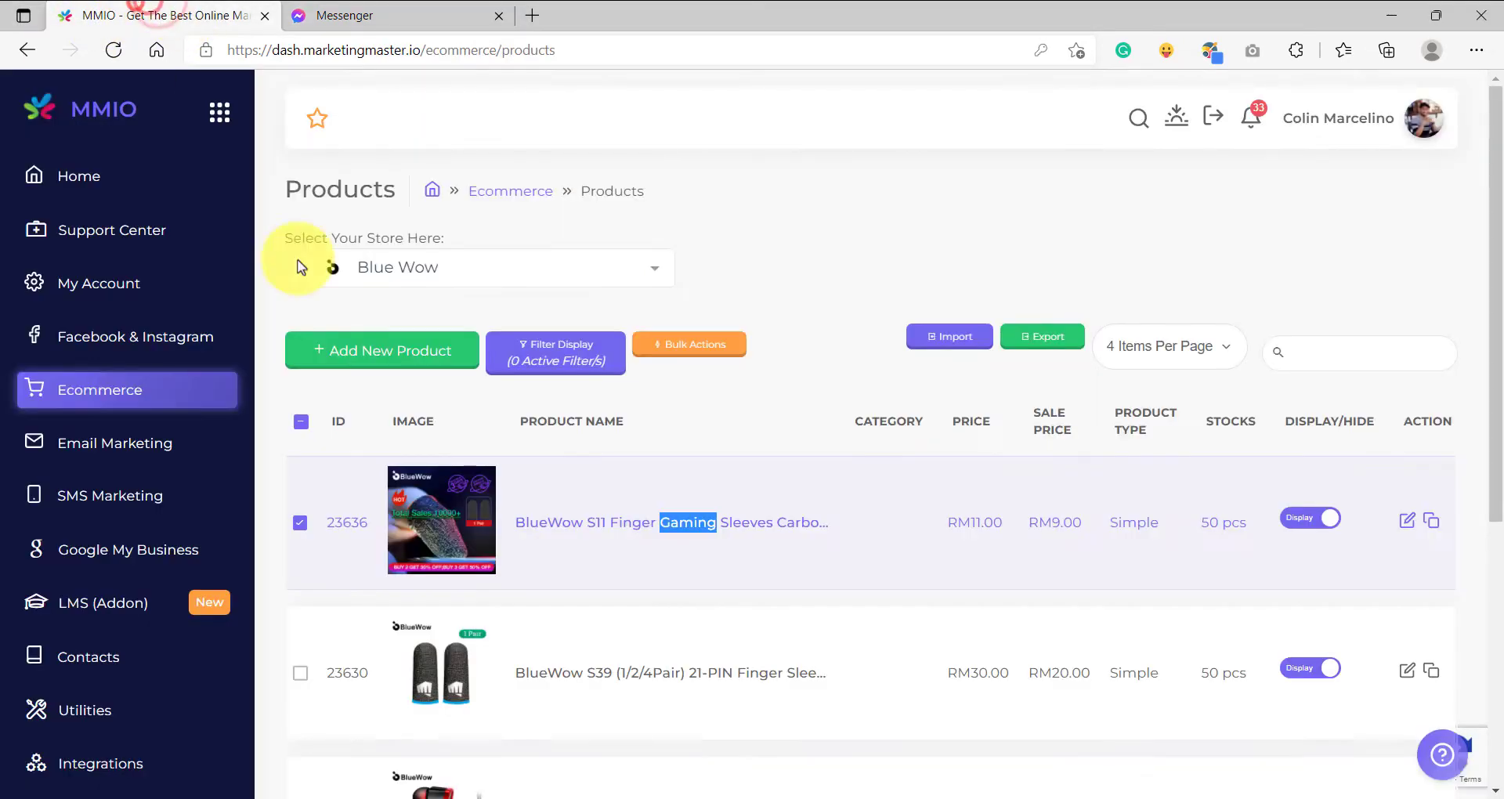
click(138, 343)
click(406, 247)
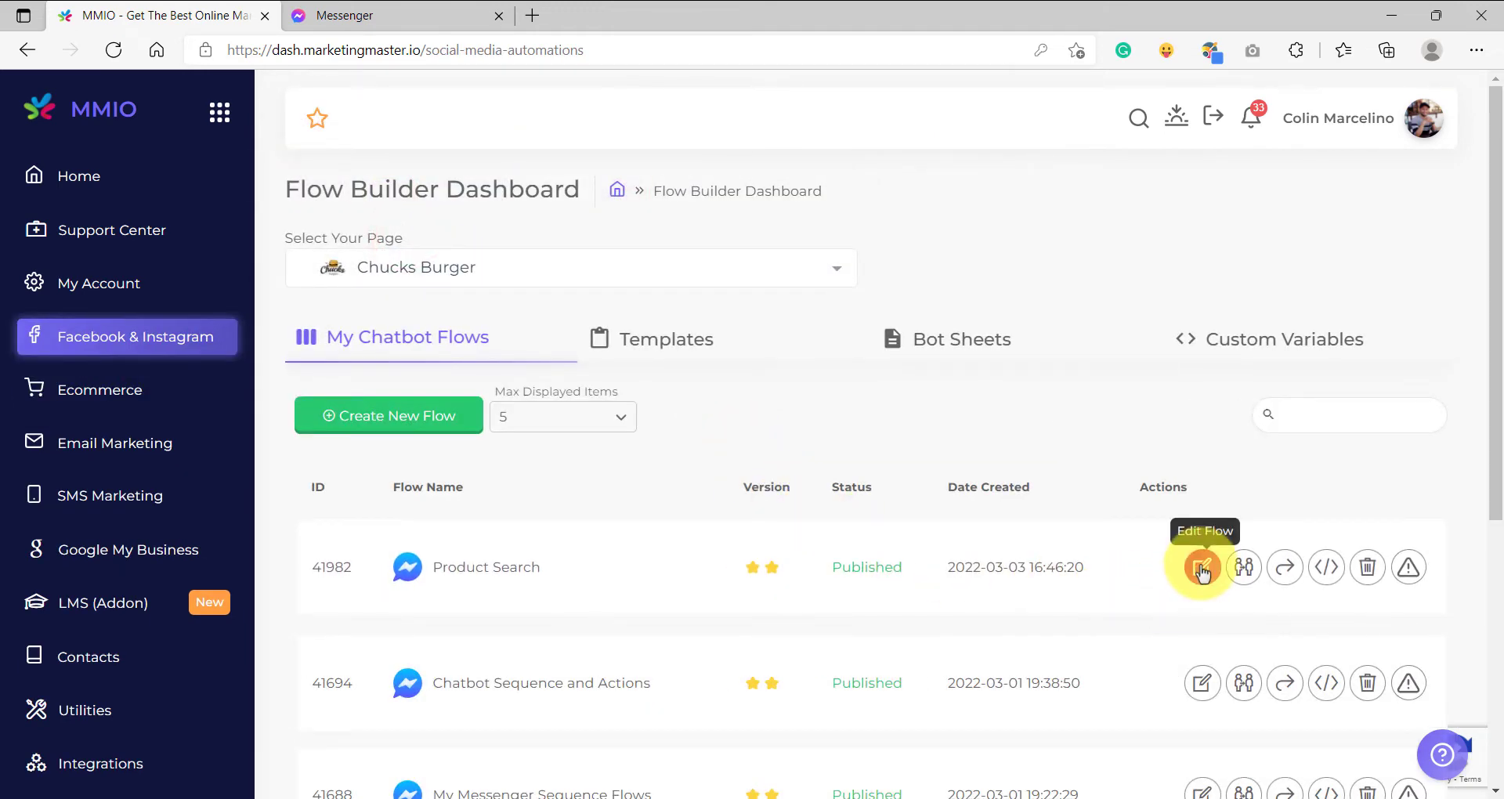
click(1202, 568)
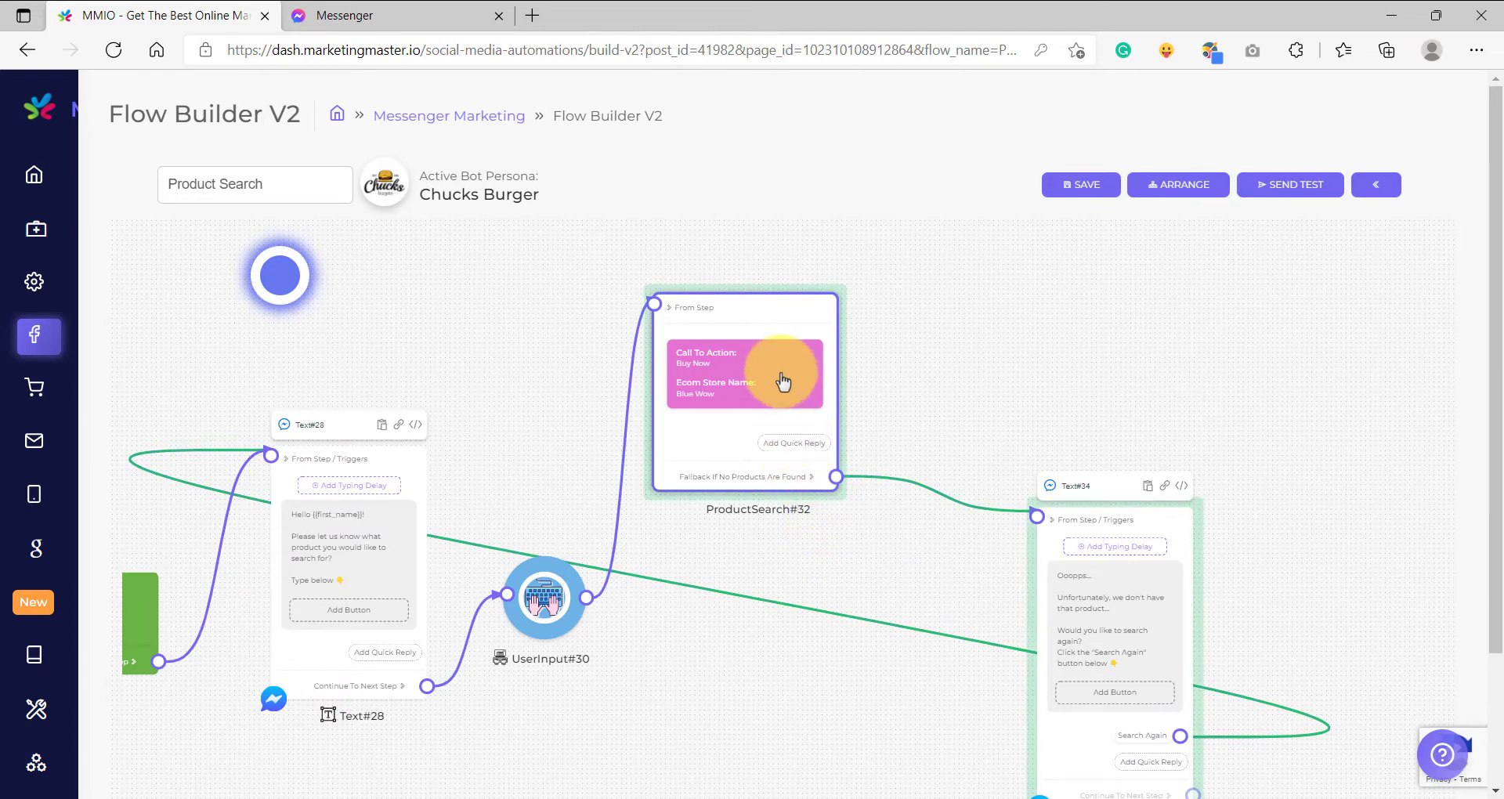
Add a Next Step quick reply with the text "Search Again?" to the product search block.
scroll(782, 382, up, 5)
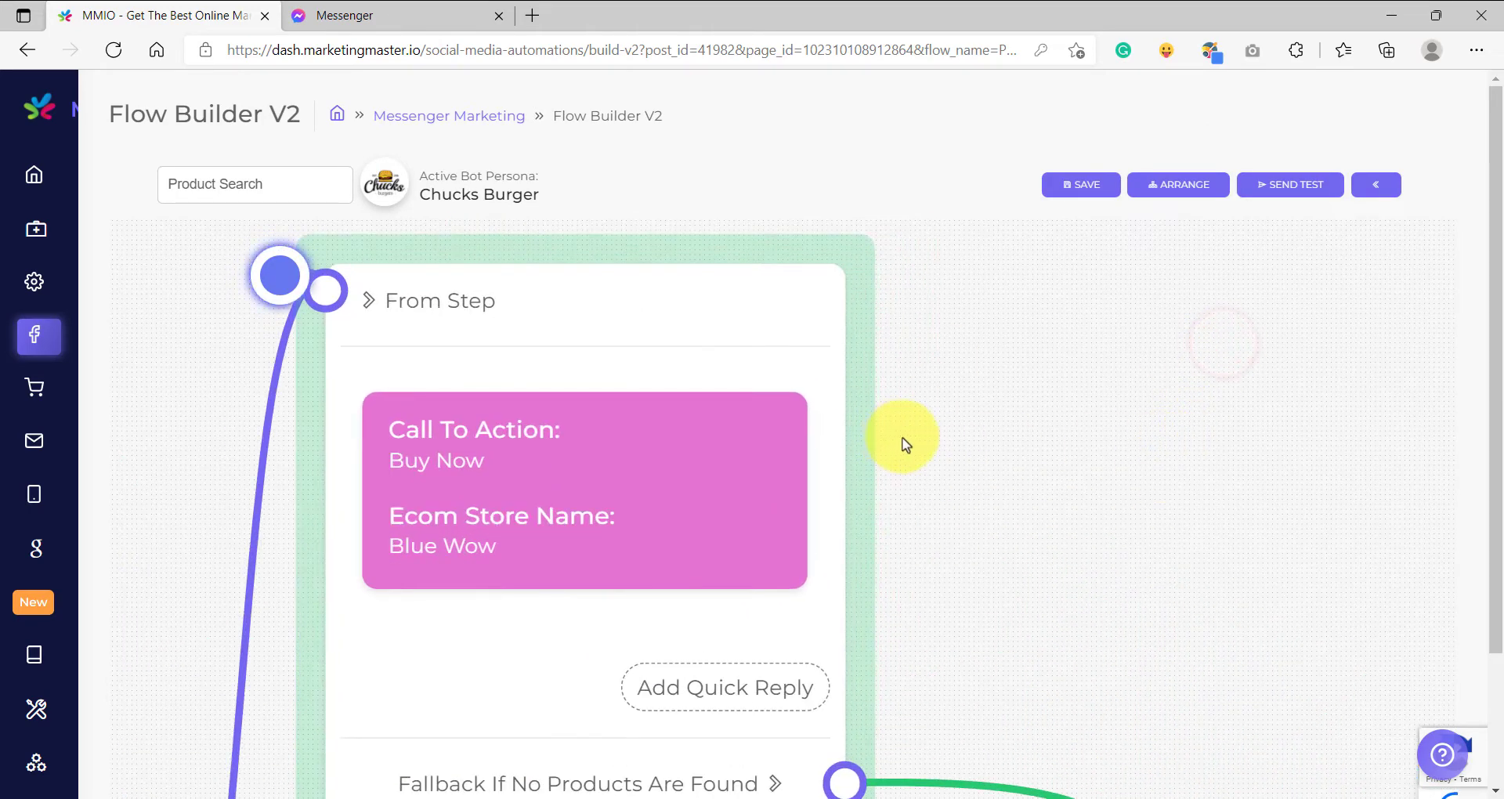
scroll(1018, 494, down, 3)
scroll(862, 509, up, 4)
click(767, 521)
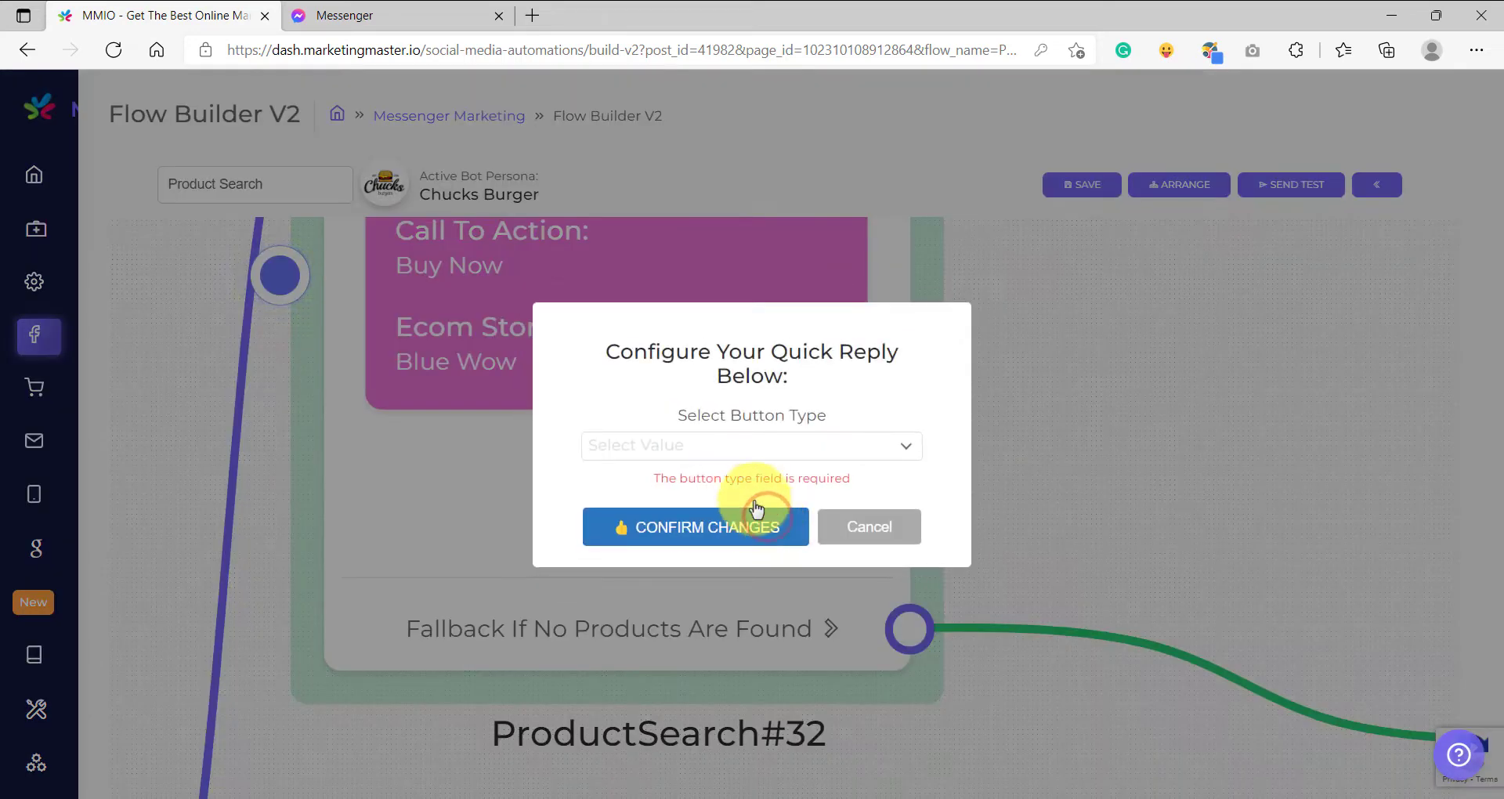
click(705, 445)
click(661, 521)
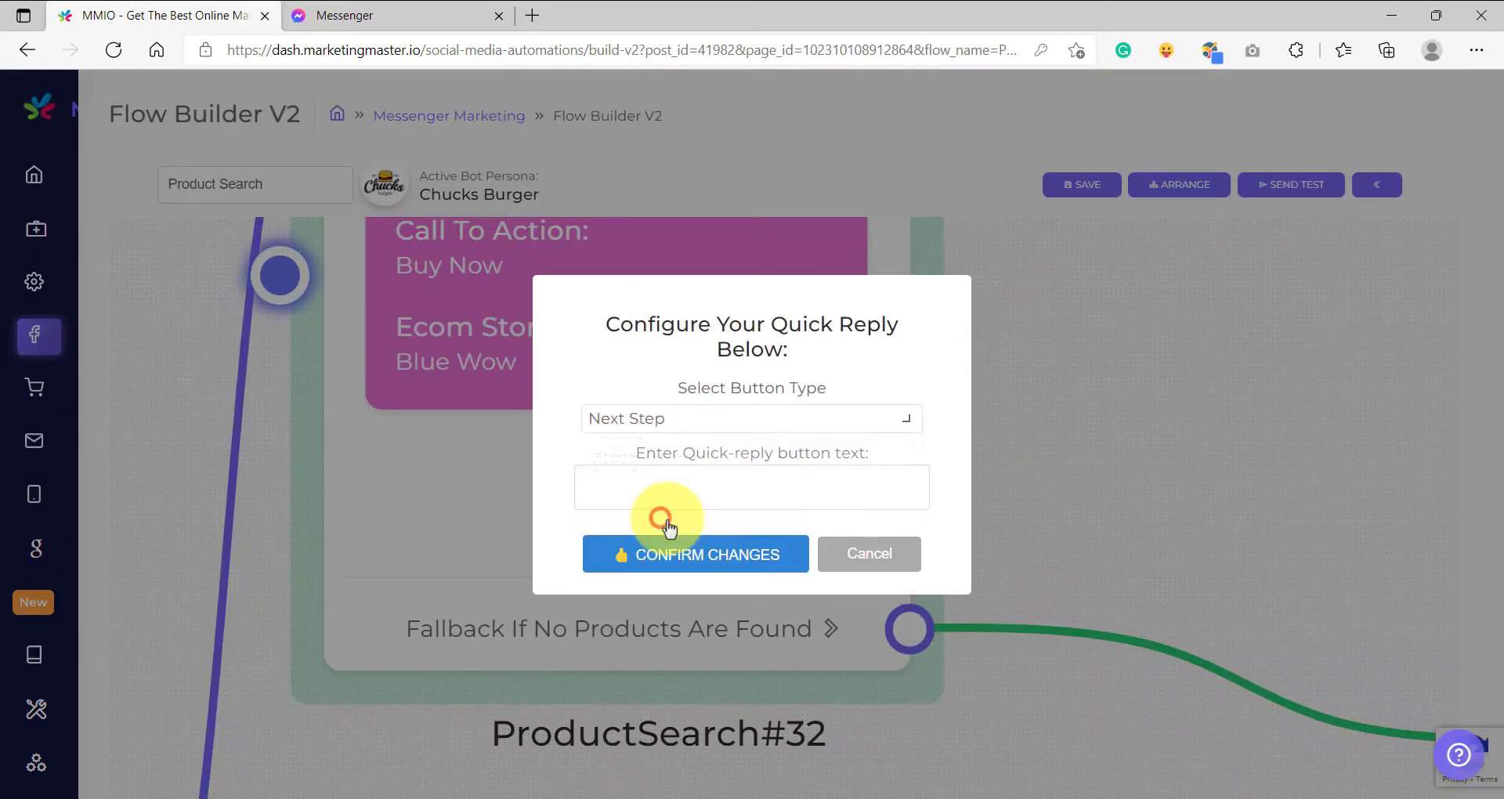
click(691, 474)
text(Searc)
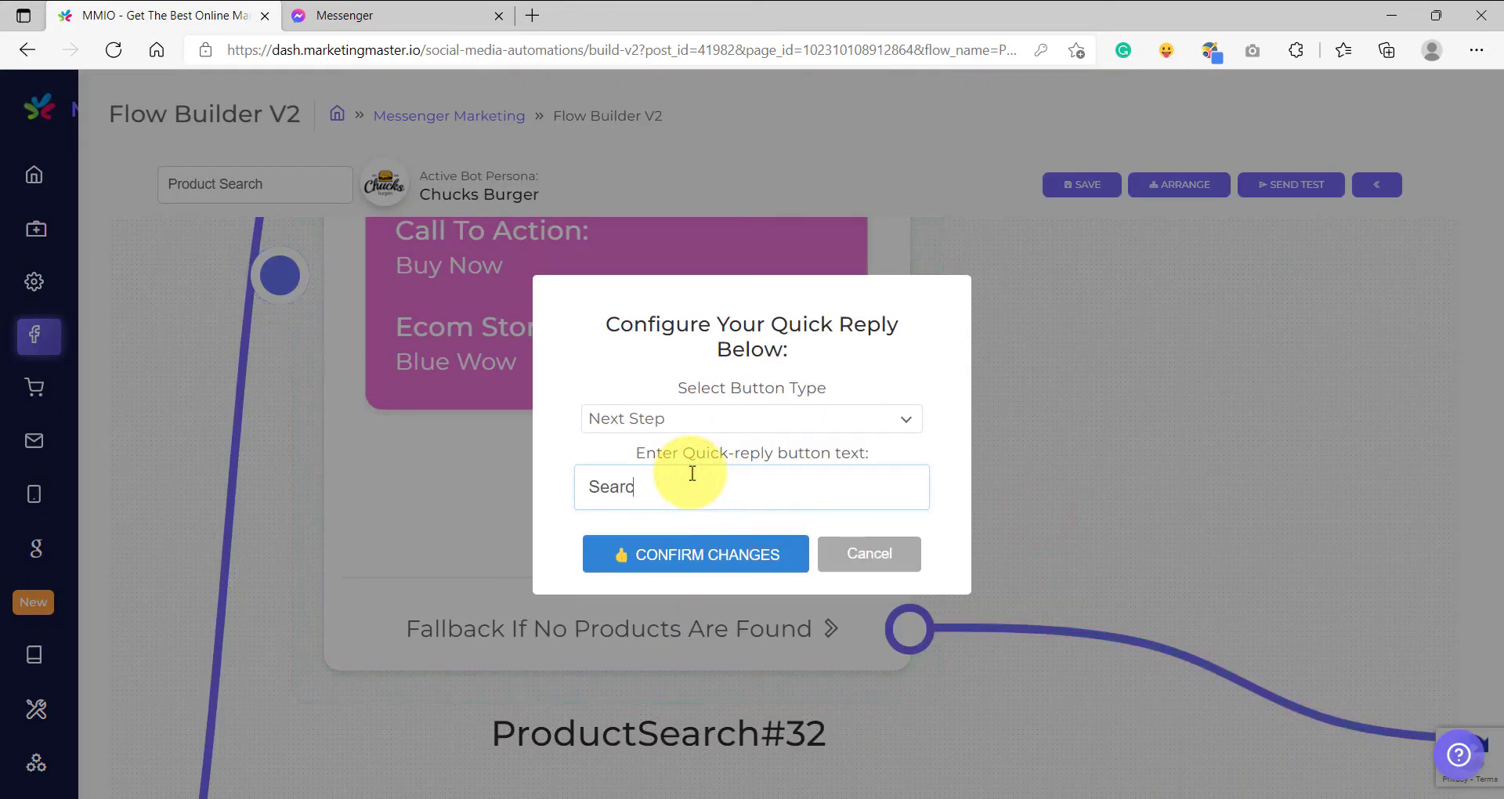
text(h Again?)
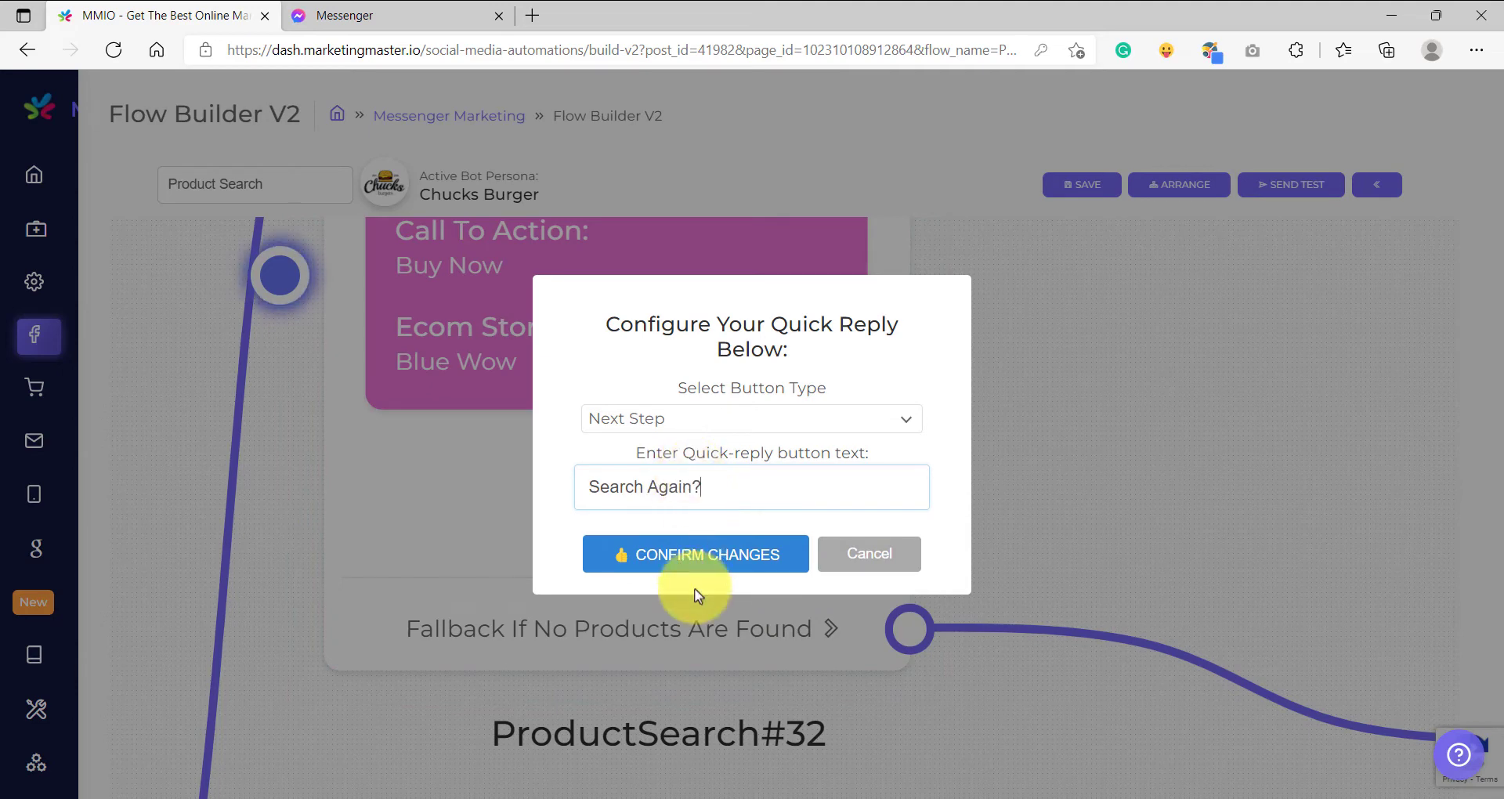
click(693, 558)
Connect the product search block's "Search Again?" quick reply to the text block that asks which product to search for.
scroll(1003, 504, down, 5)
drag(994, 504, 901, 285)
scroll(1105, 574, up, 5)
scroll(1074, 539, down, 4)
scroll(1108, 476, up, 5)
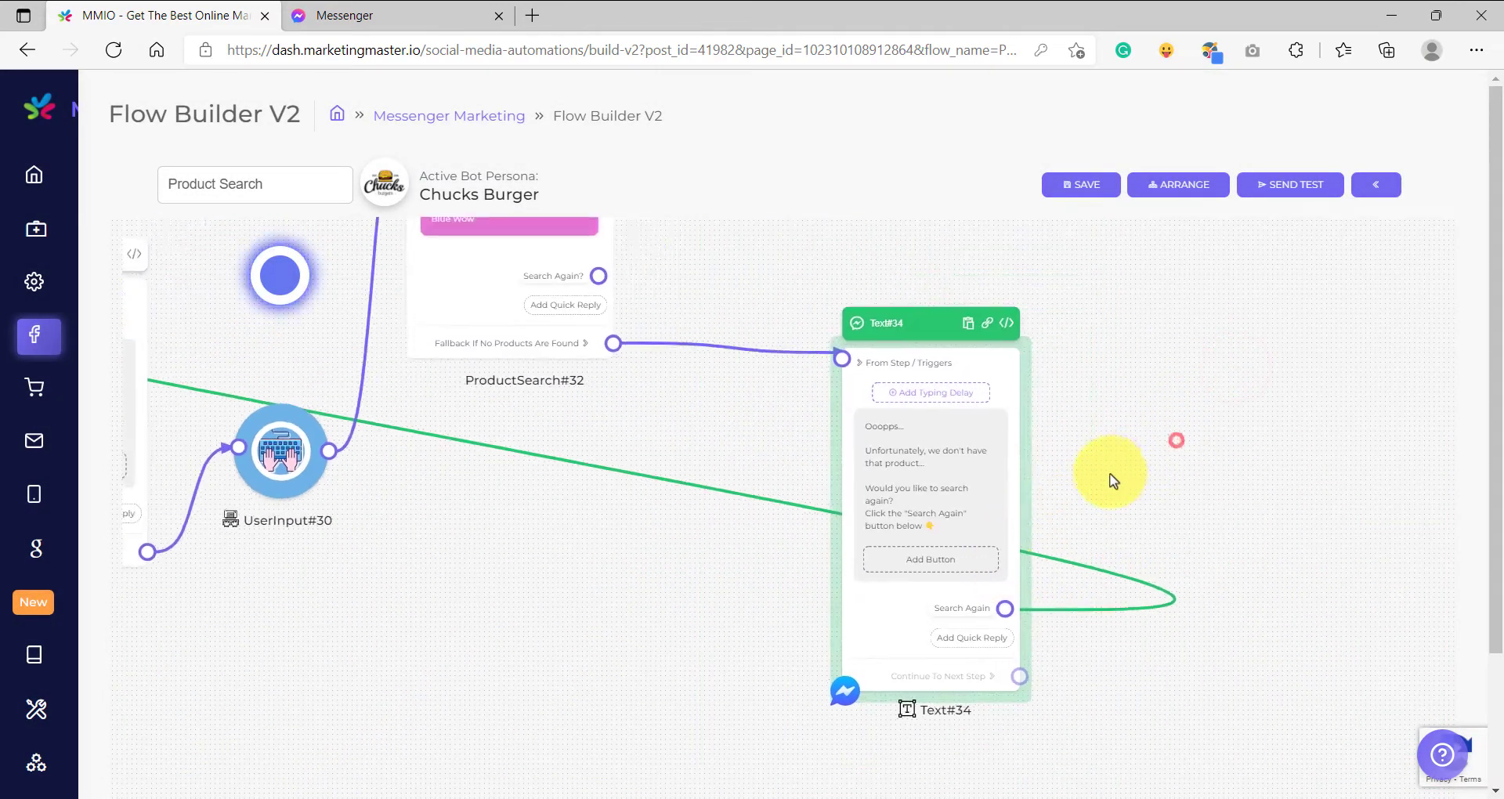
scroll(1013, 510, down, 5)
scroll(611, 379, up, 5)
scroll(660, 389, down, 5)
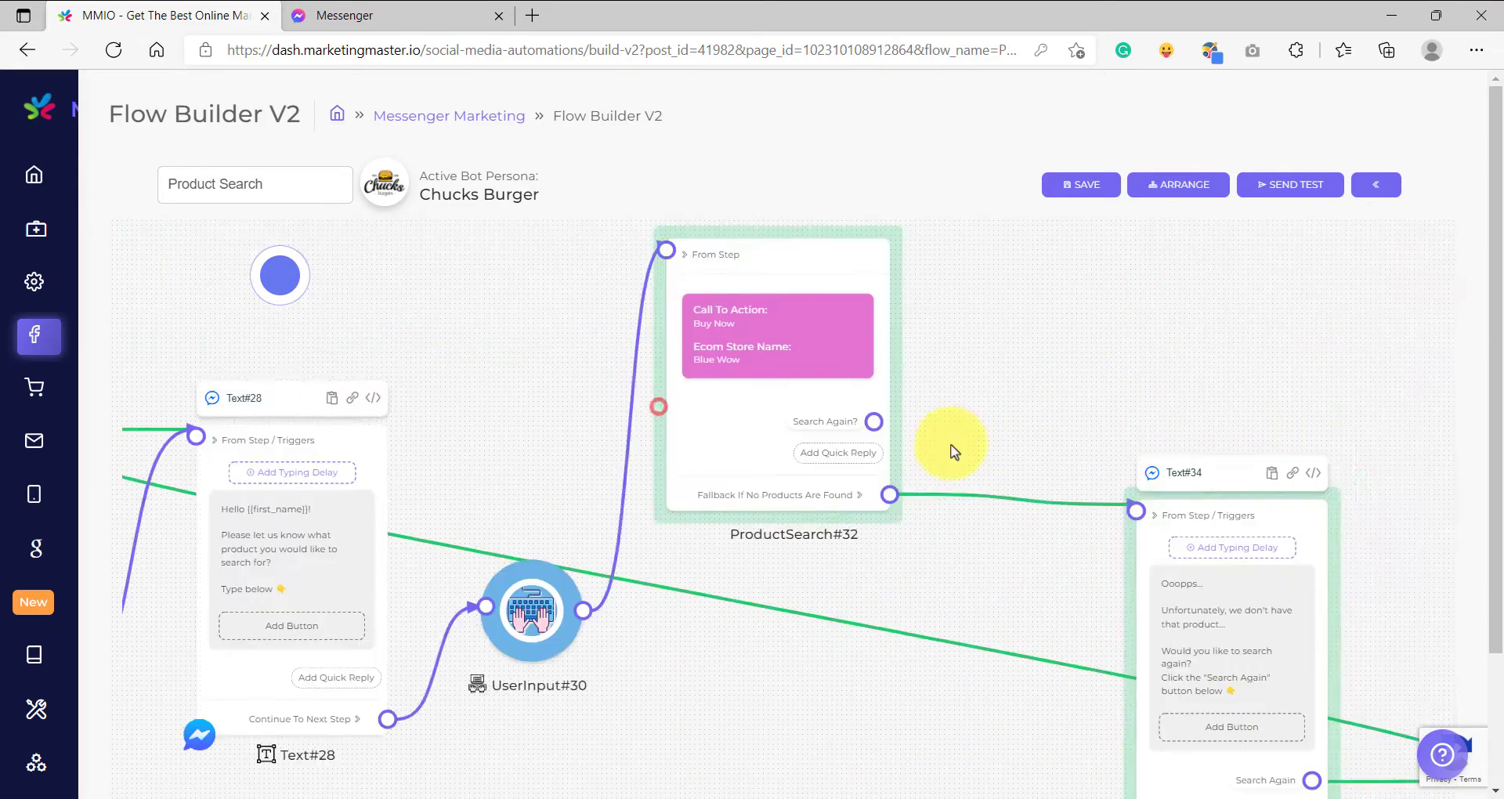
scroll(950, 446, up, 3)
scroll(997, 374, up, 5)
scroll(999, 373, down, 3)
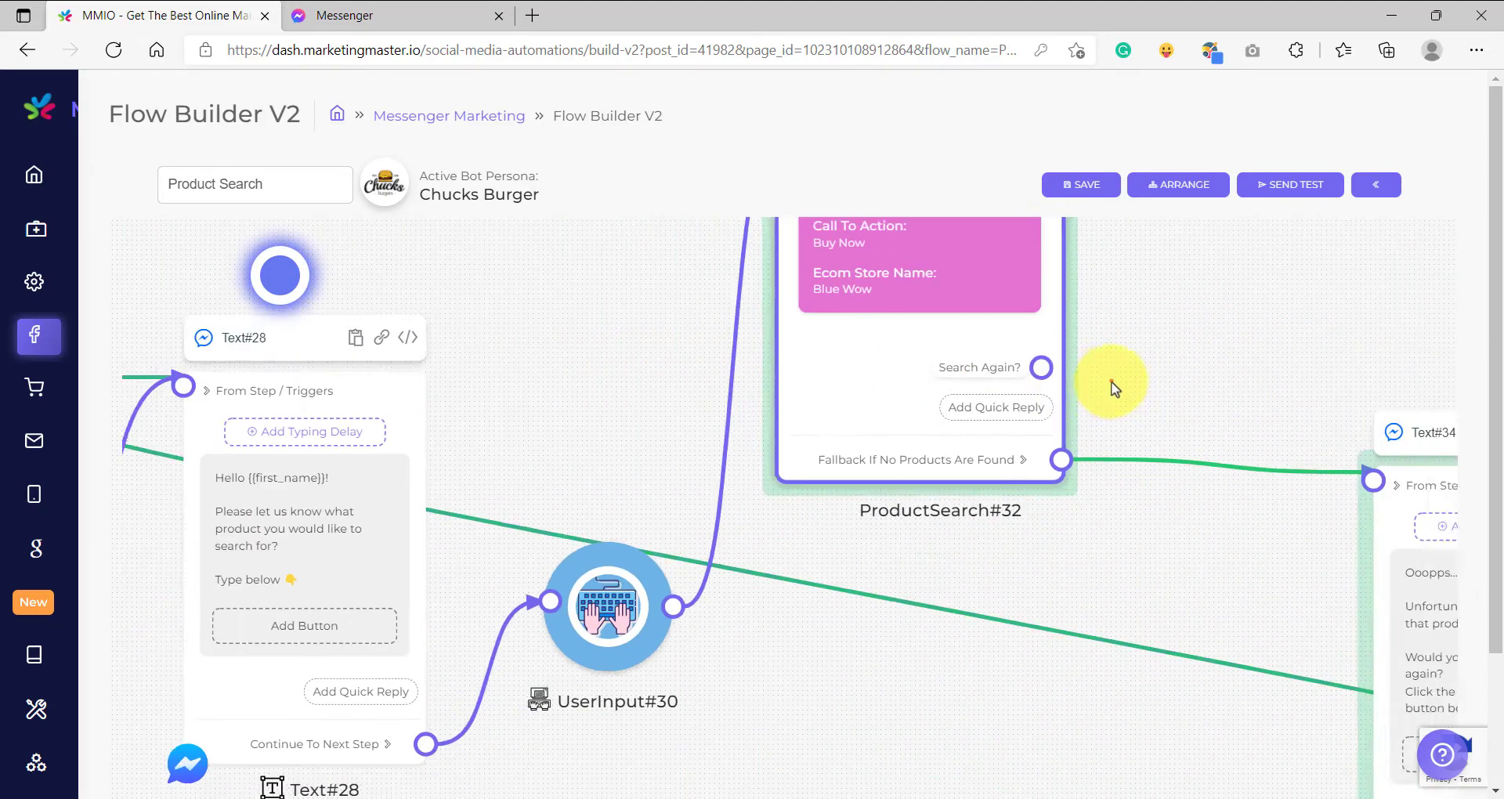
drag(1110, 382, 433, 383)
scroll(1162, 368, down, 3)
scroll(492, 357, up, 3)
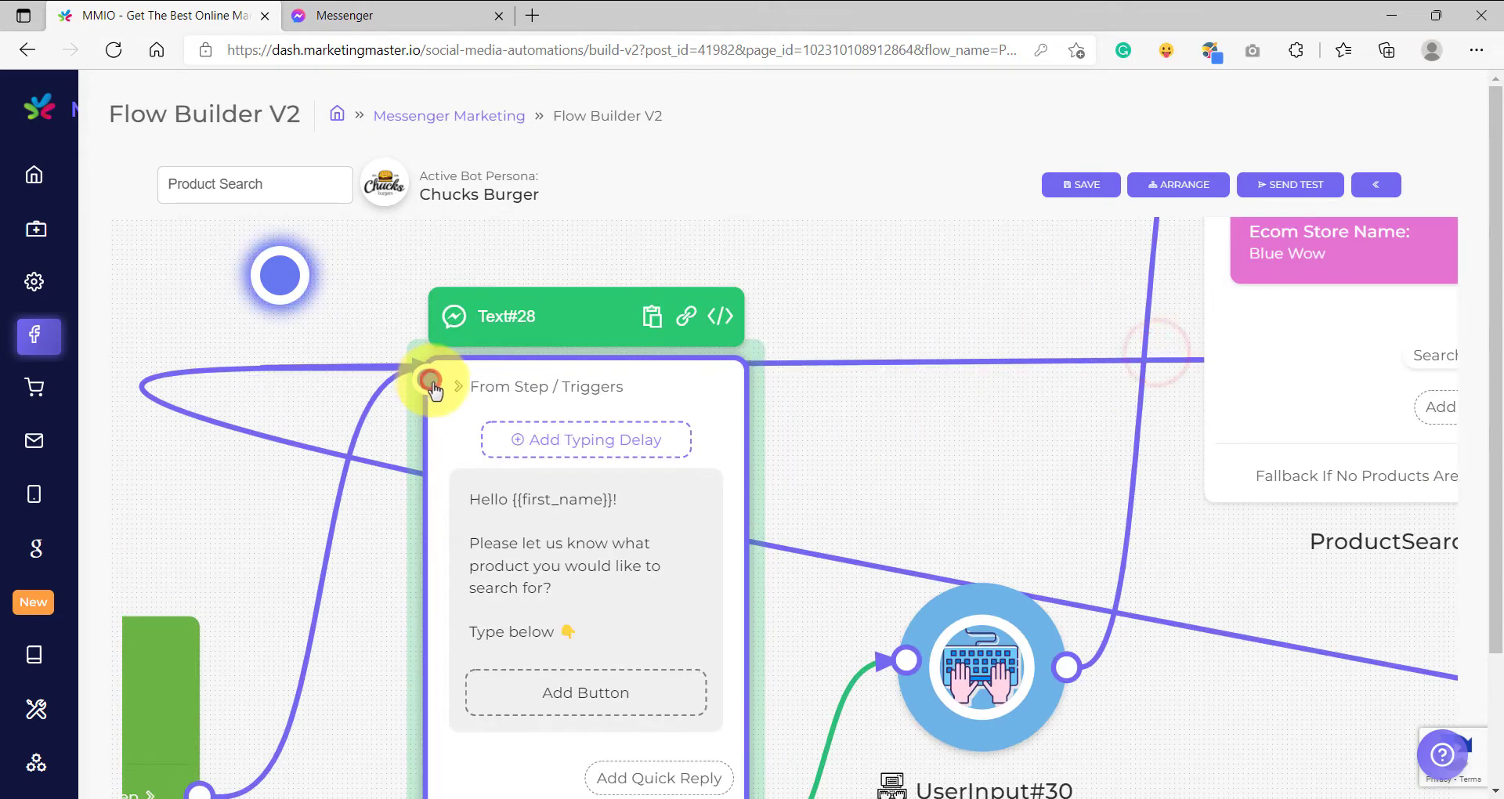
Tidy the flow layout by moving the product search block and the user input block lower on the canvas.
scroll(449, 369, down, 4)
drag(546, 372, 581, 275)
scroll(772, 369, down, 3)
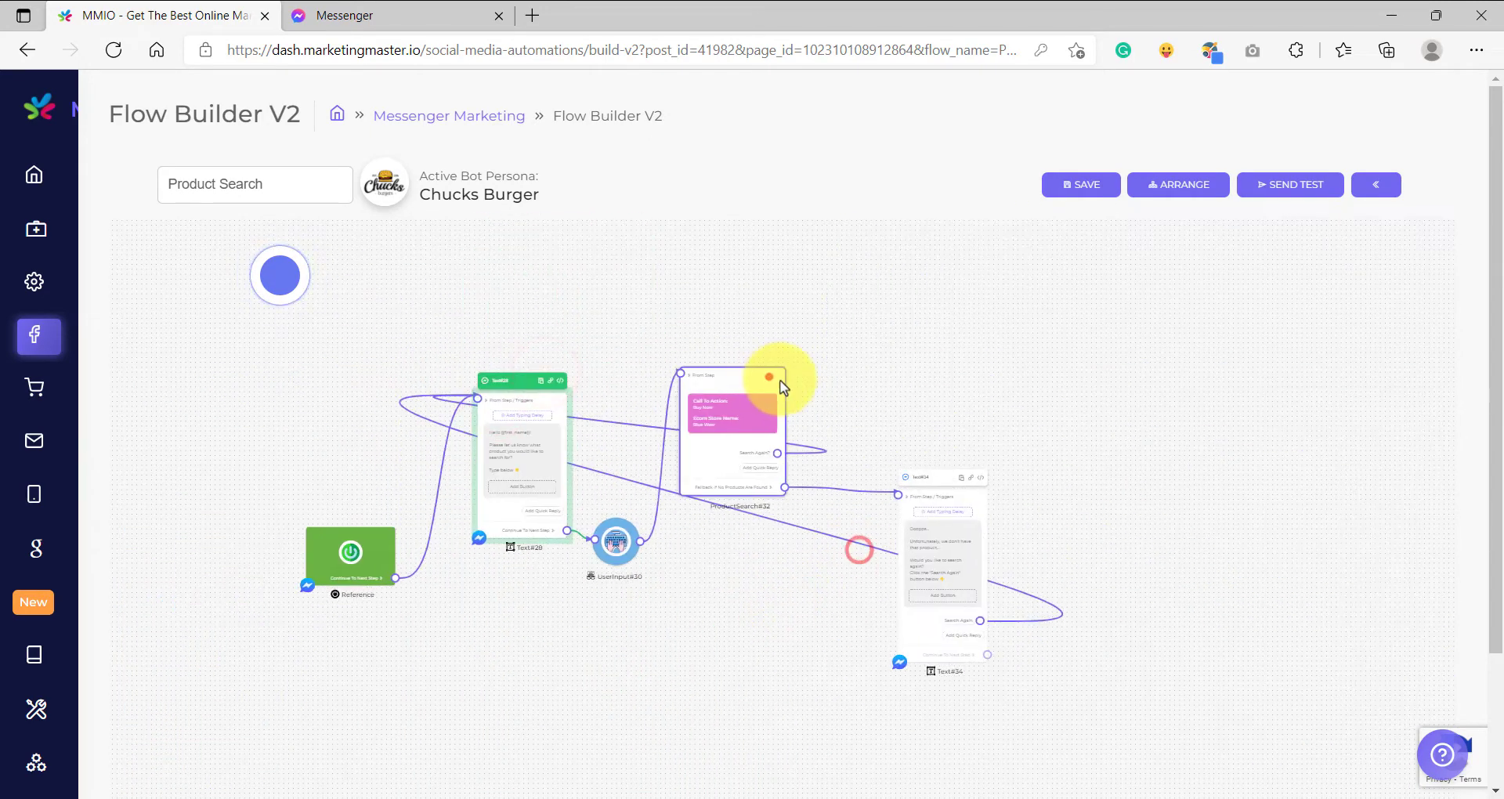
drag(769, 374, 779, 546)
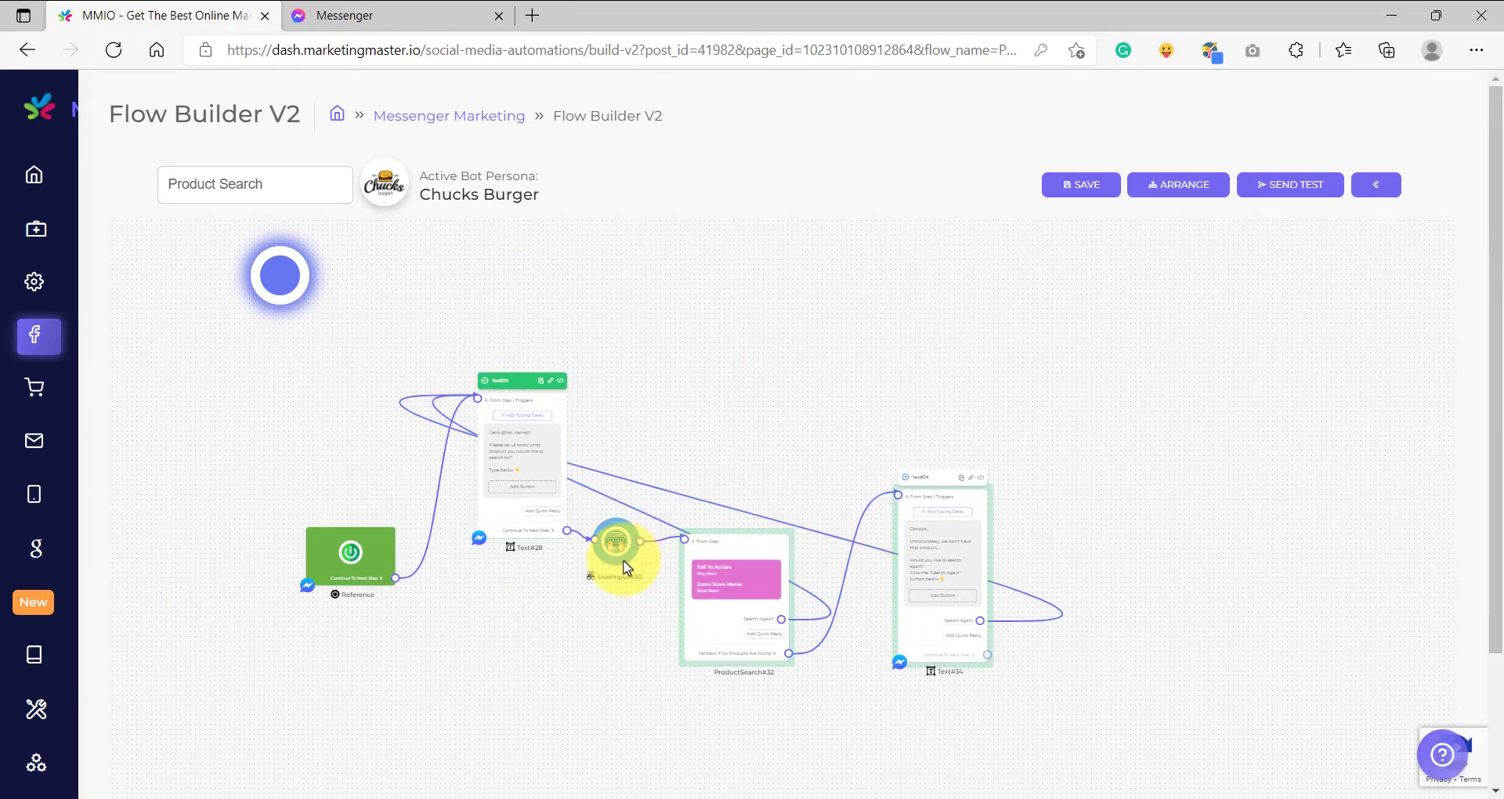
drag(623, 559, 619, 628)
Save the Product Search flow and start a test of it in Messenger.
scroll(514, 498, up, 5)
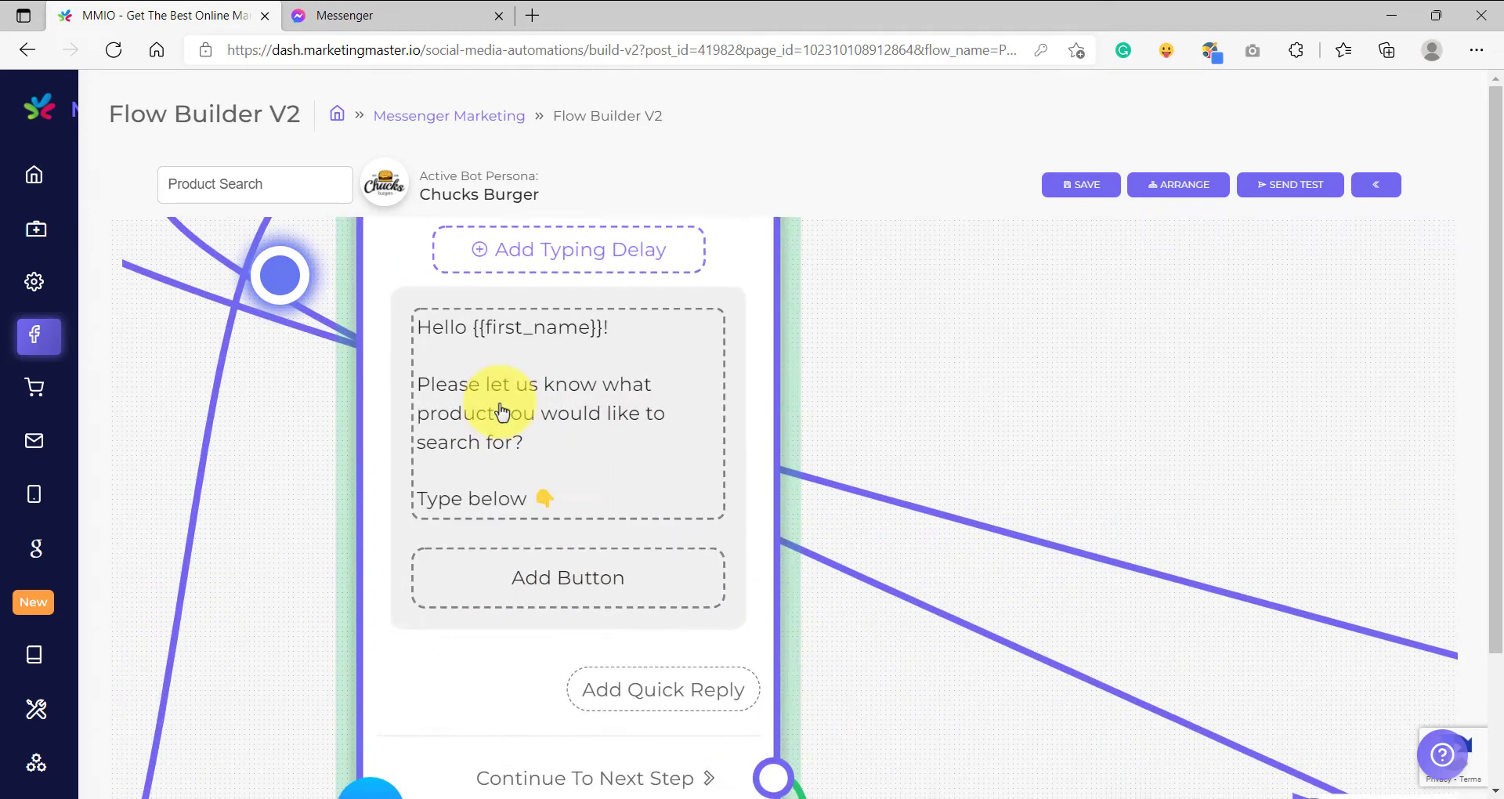
scroll(502, 411, down, 4)
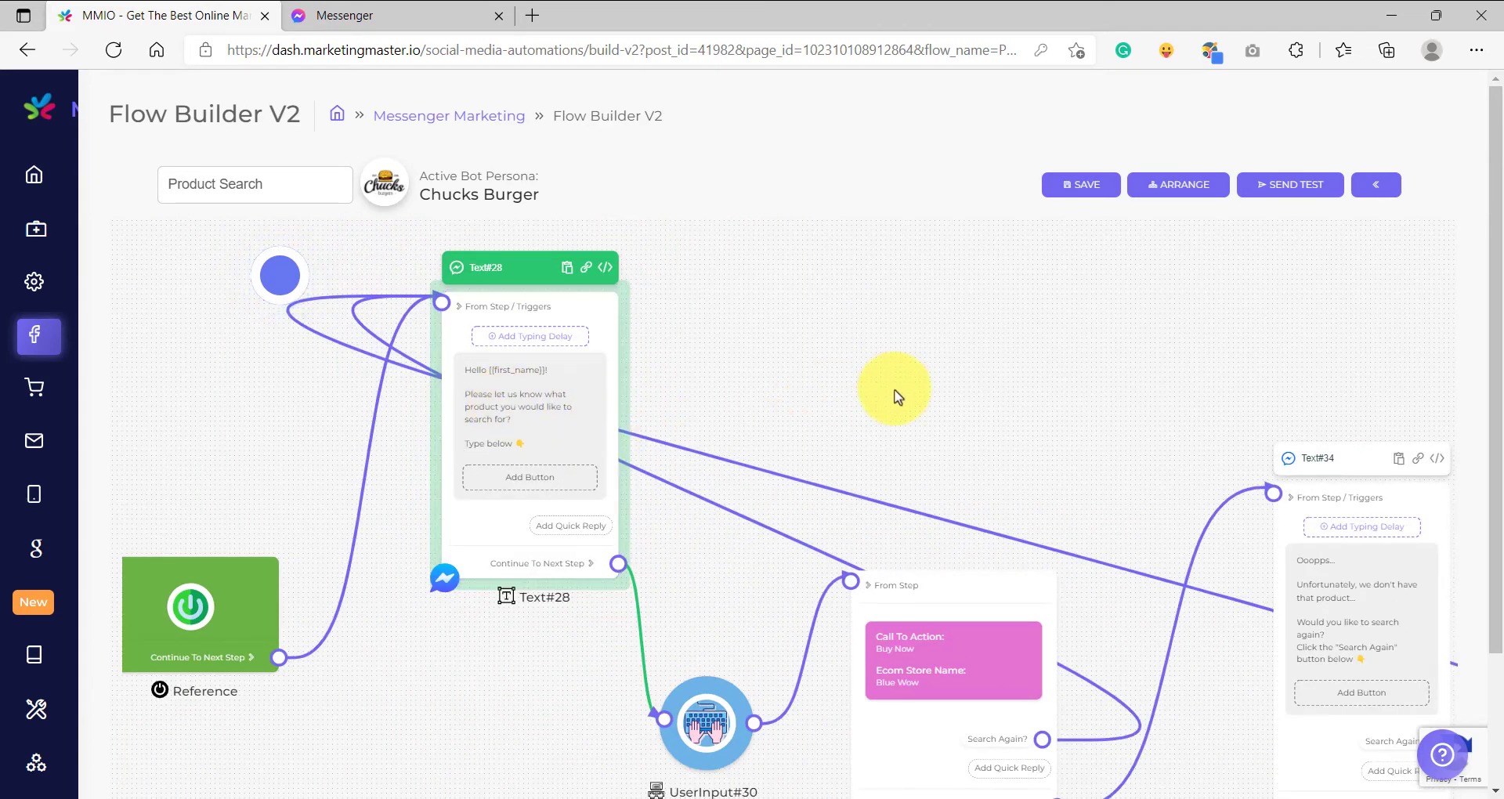
scroll(964, 399, down, 3)
click(1073, 190)
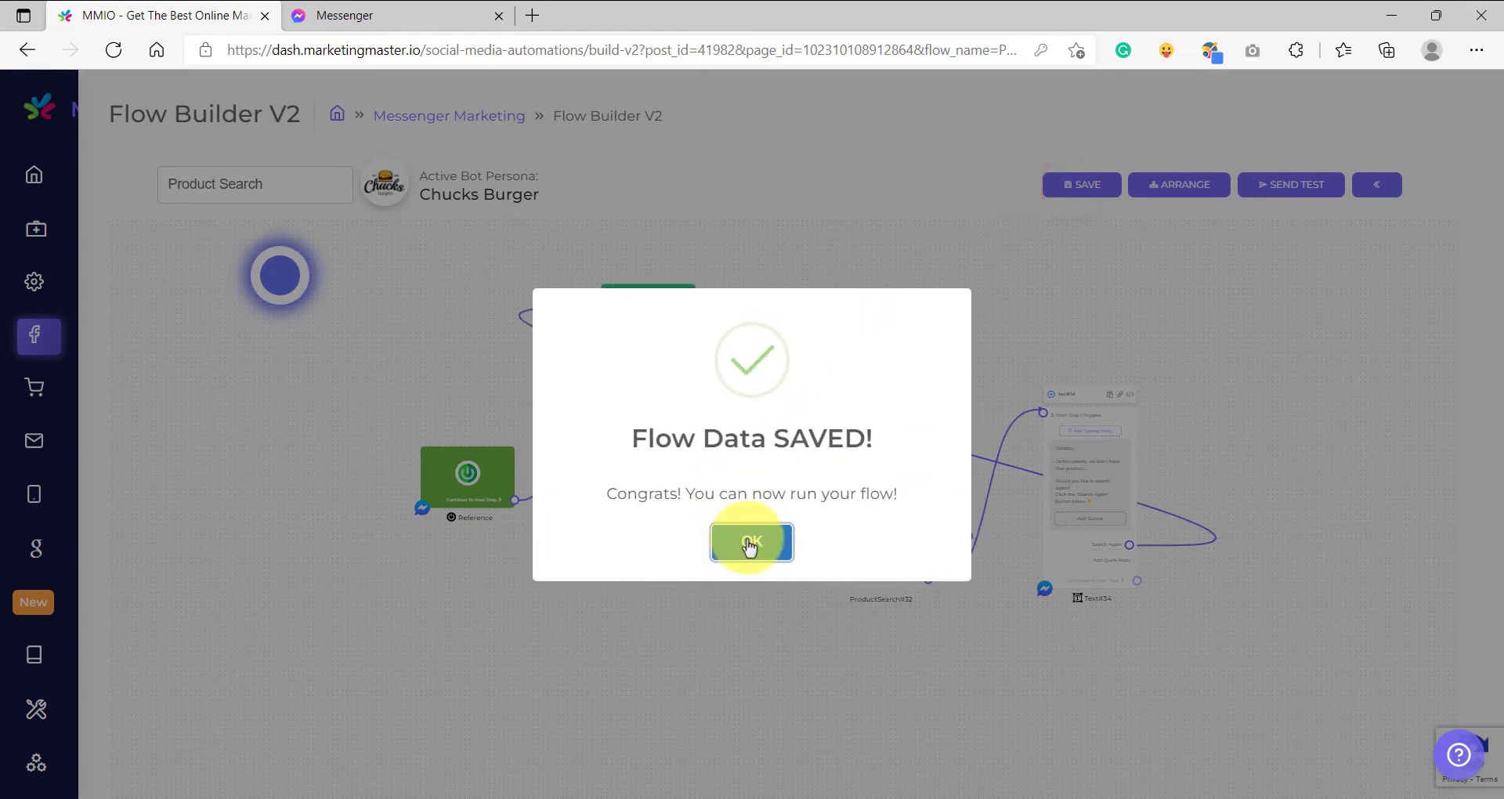
click(749, 542)
click(1304, 186)
click(743, 523)
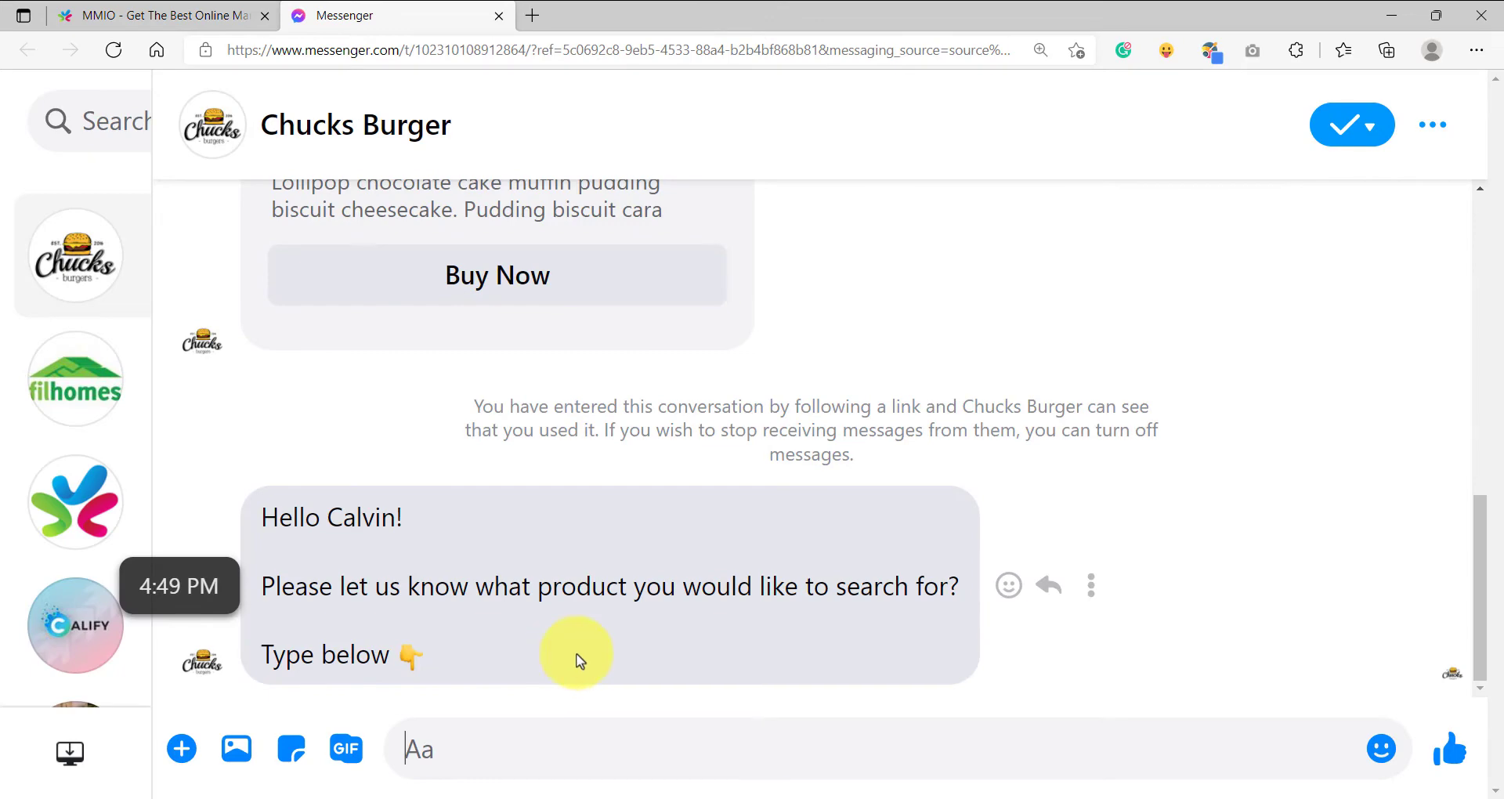
Switch back to MMIO and copy the word "Earphone" from the silicone case's name on page 5 of the Ecommerce products.
click(147, 14)
mouse_move(110, 367)
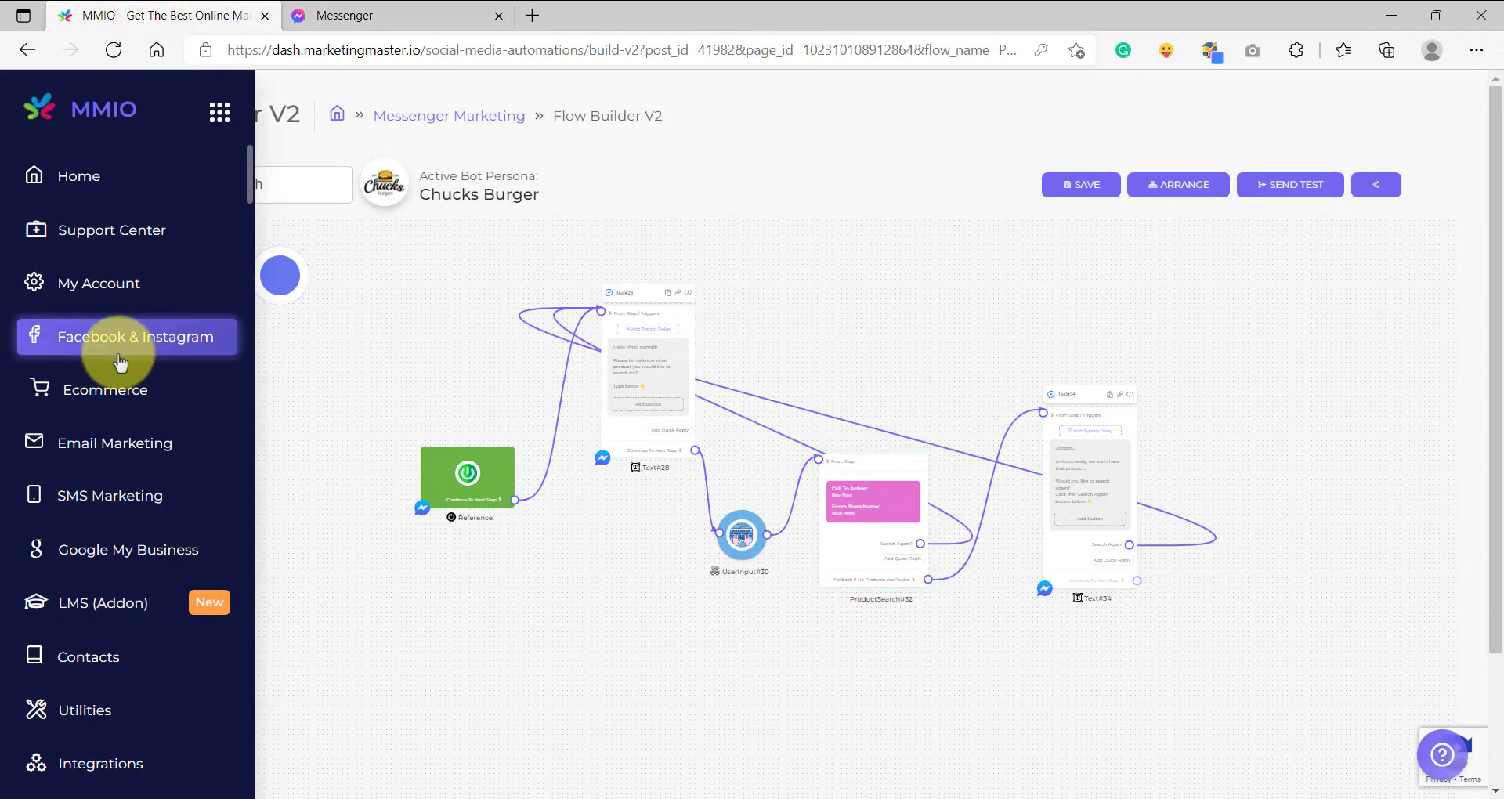
click(107, 402)
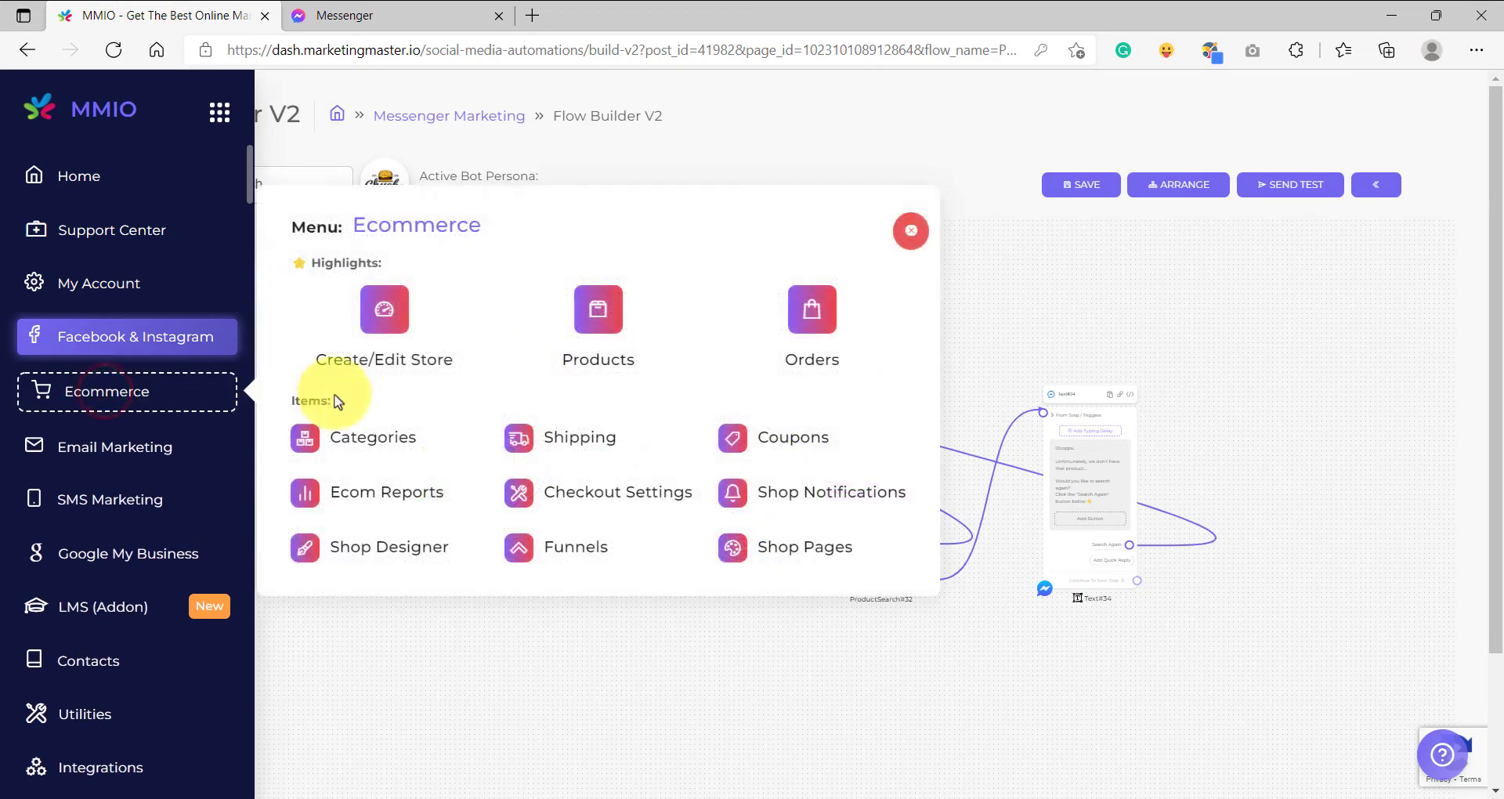
click(620, 351)
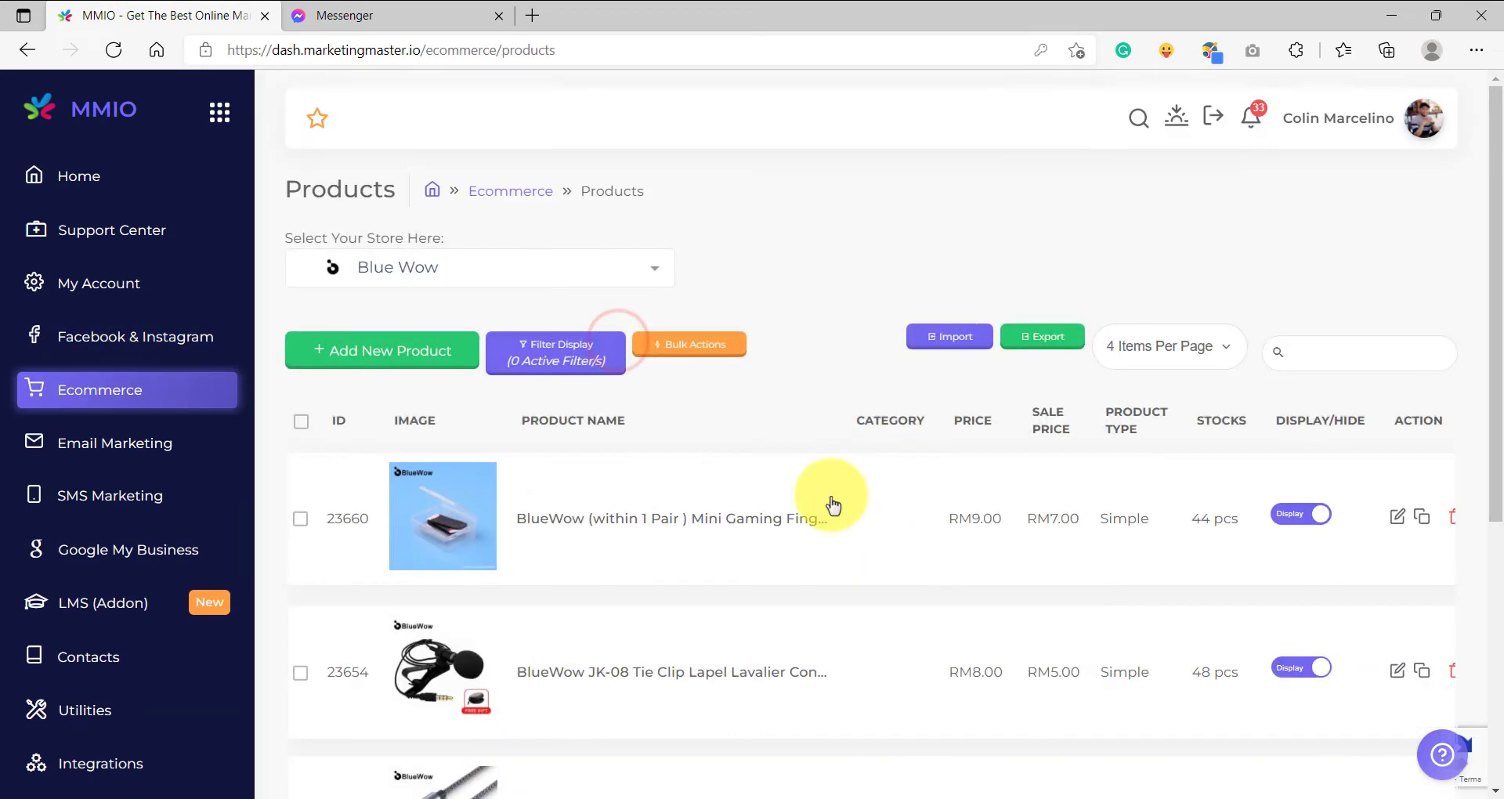
scroll(833, 496, down, 5)
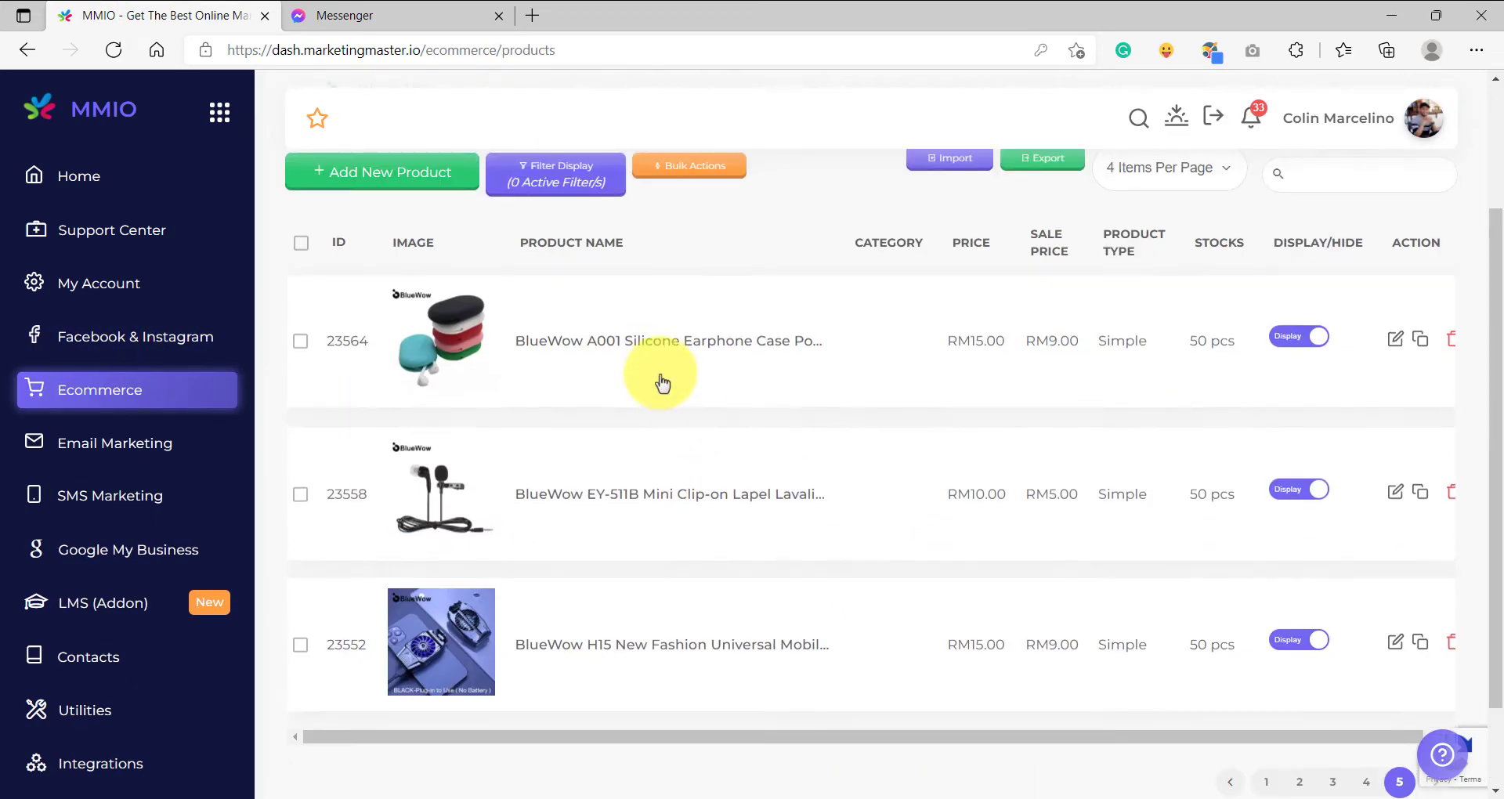
double_click(687, 345)
key(ctrl+c)
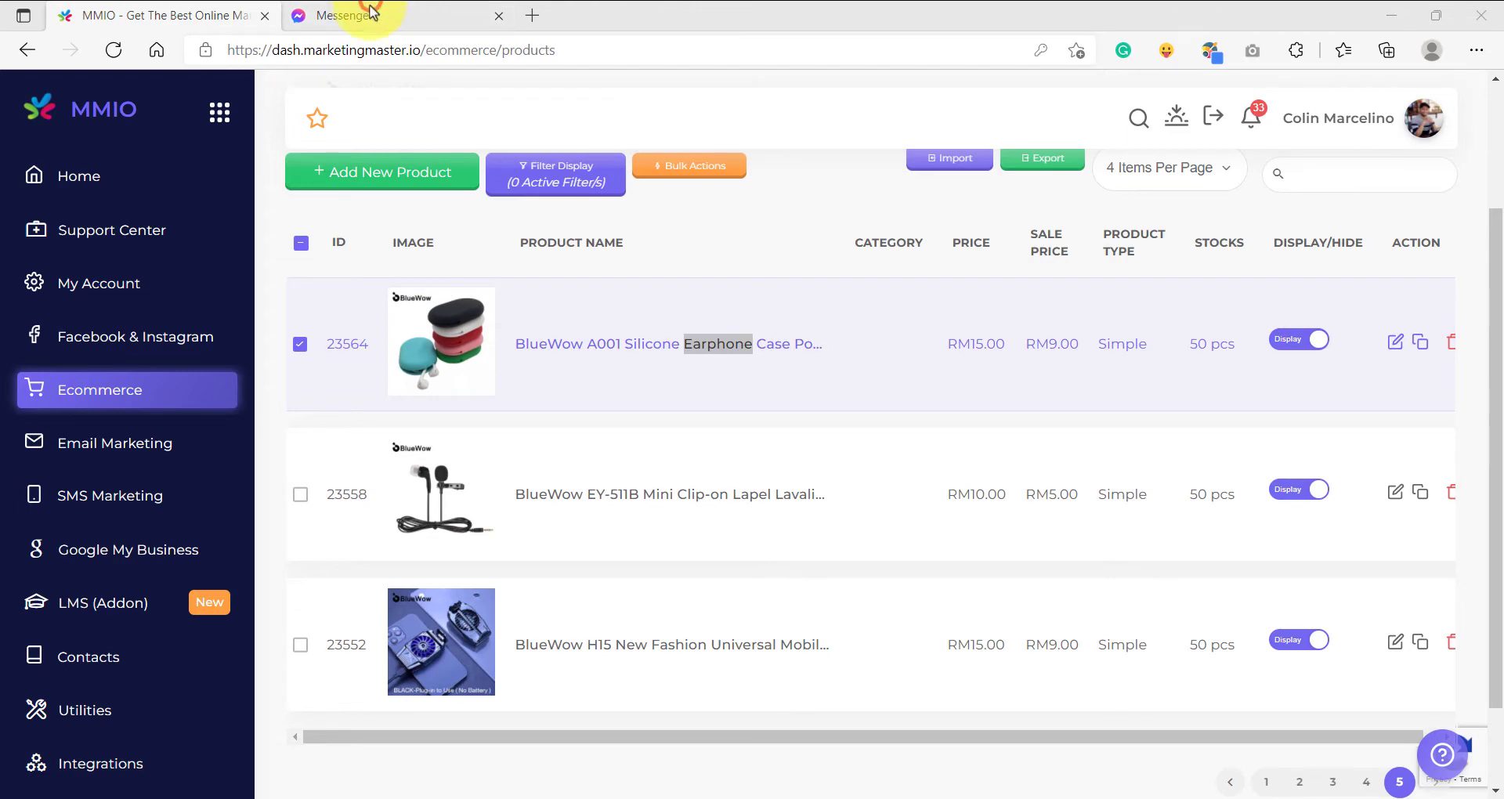
Switch to the Messenger chat and send the copied word "Earphone" as the product to search for.
click(342, 10)
click(467, 753)
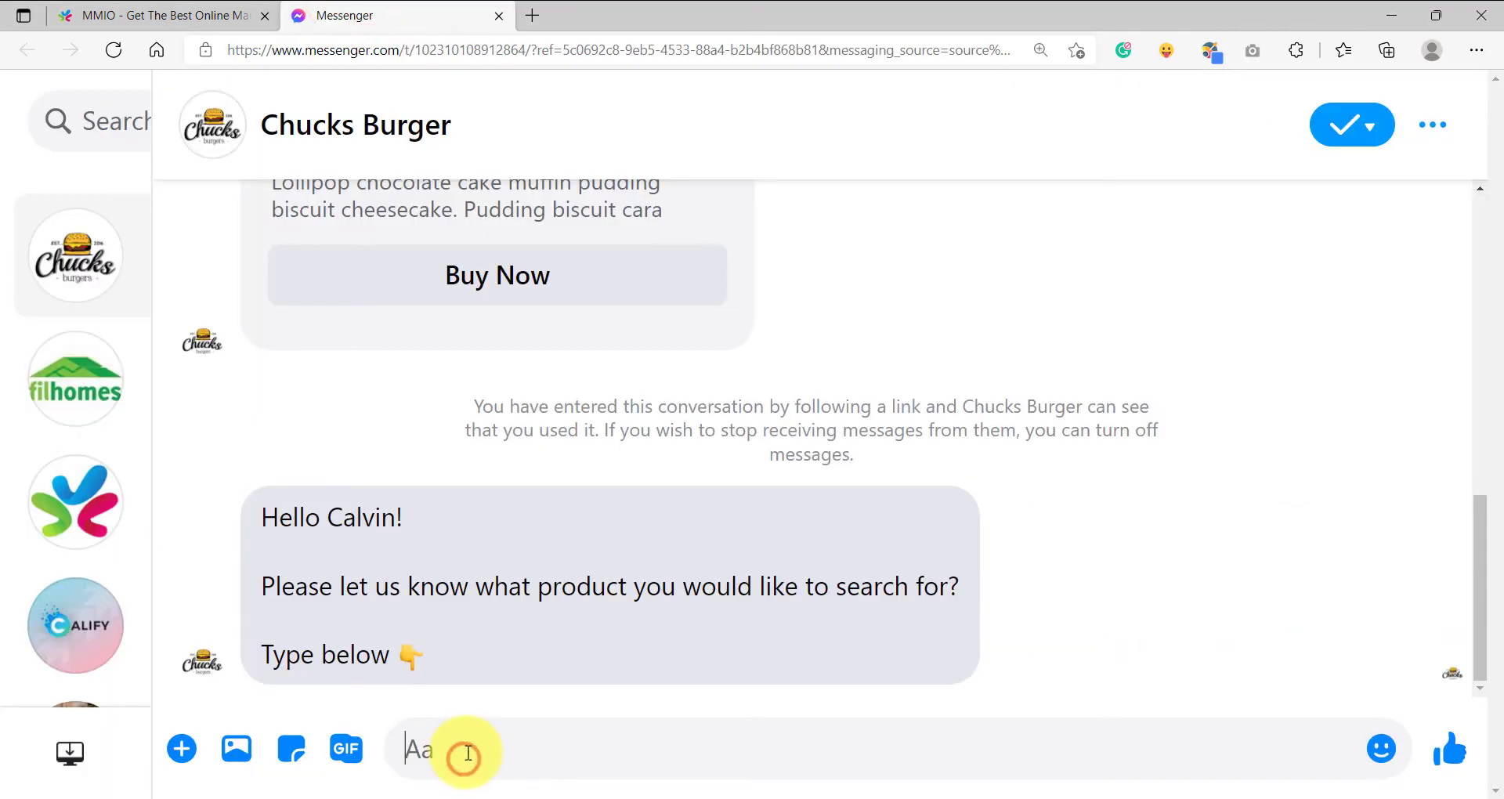
key(ctrl+v)
key(Return)
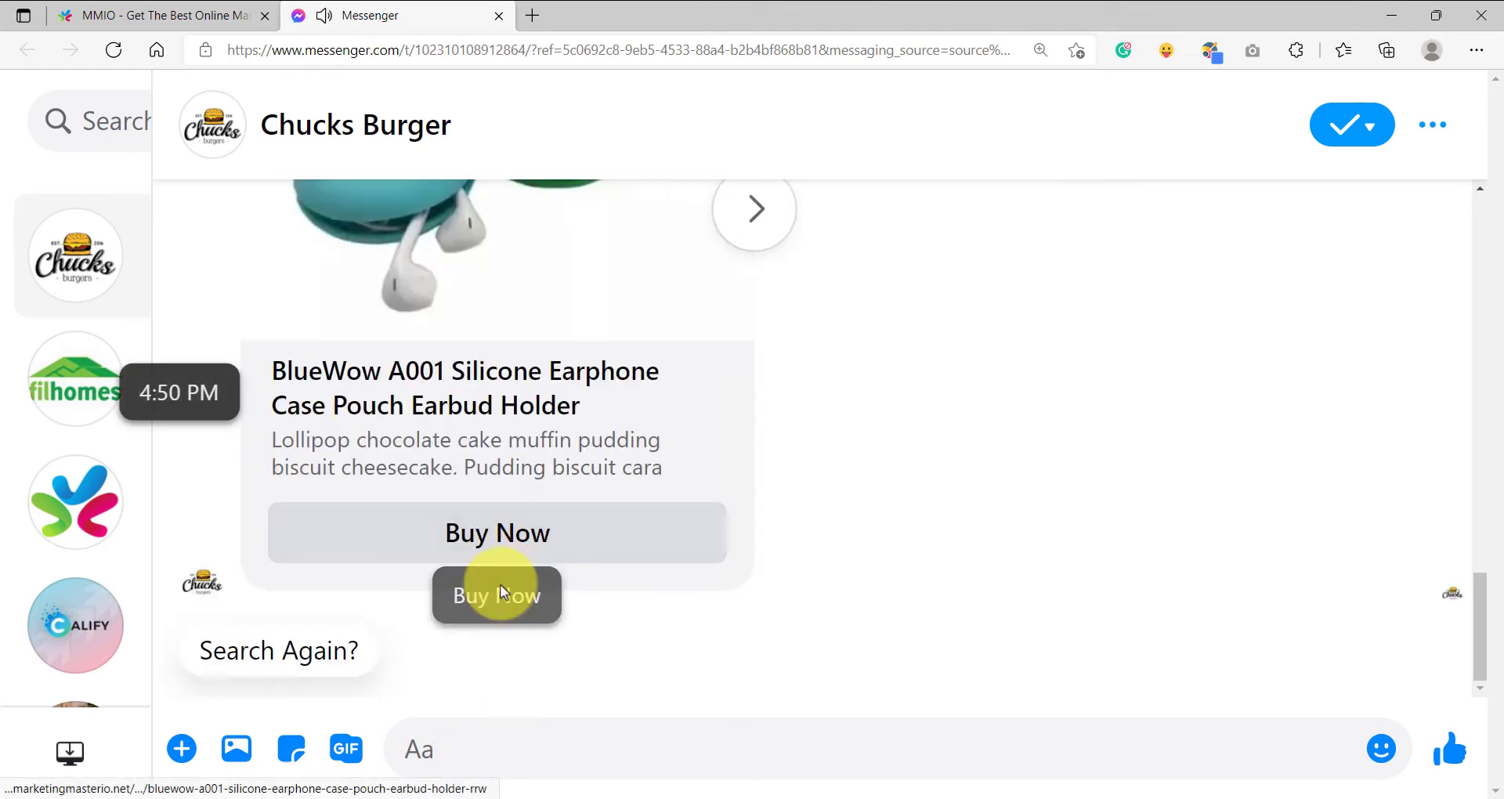
Examine the earphone search reply in the chat, including both product cards in the carousel and the Search Again? option.
scroll(554, 564, up, 5)
scroll(586, 567, down, 4)
scroll(619, 560, up, 5)
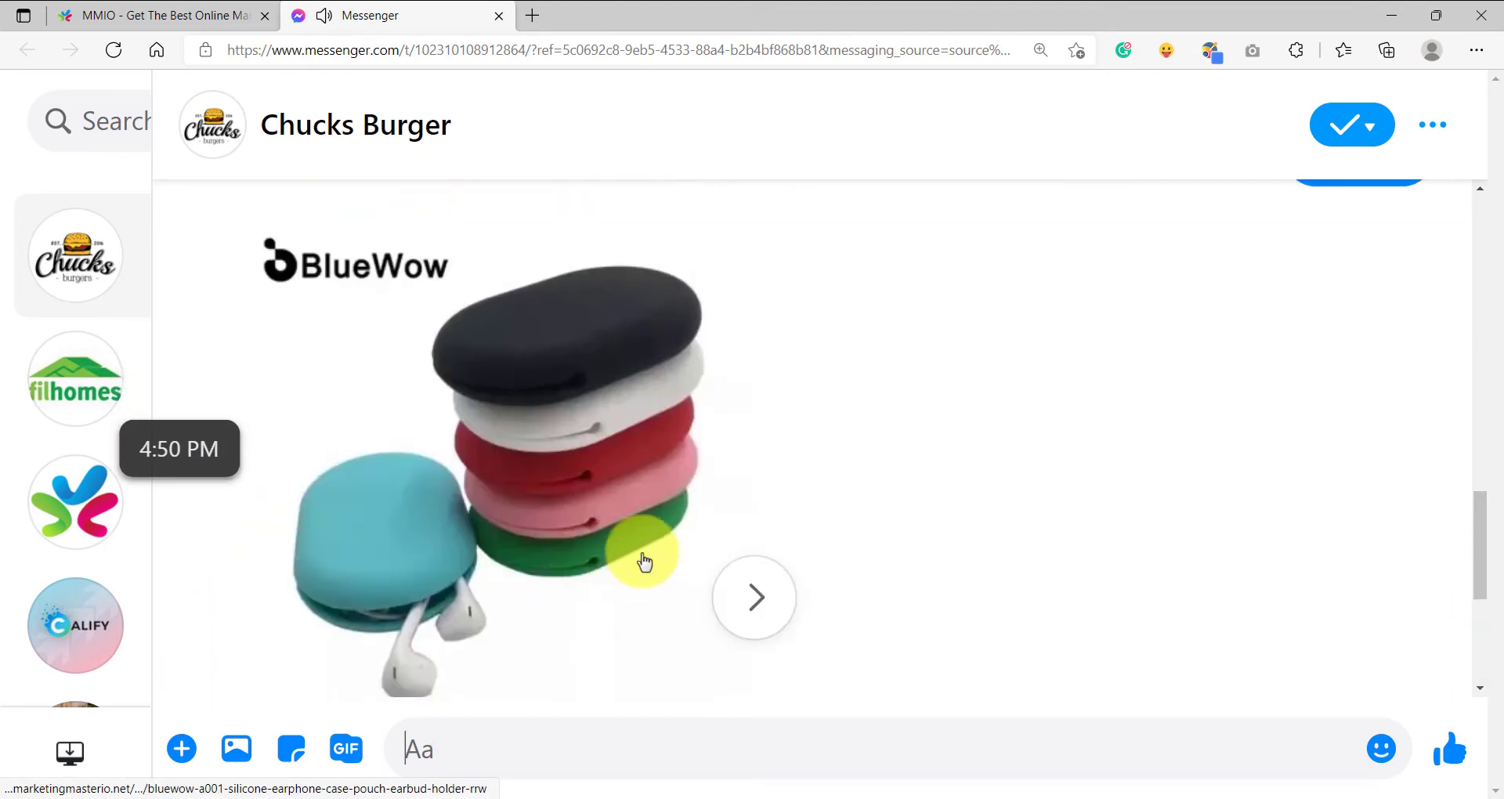
scroll(791, 554, down, 2)
scroll(759, 579, up, 2)
scroll(735, 585, down, 2)
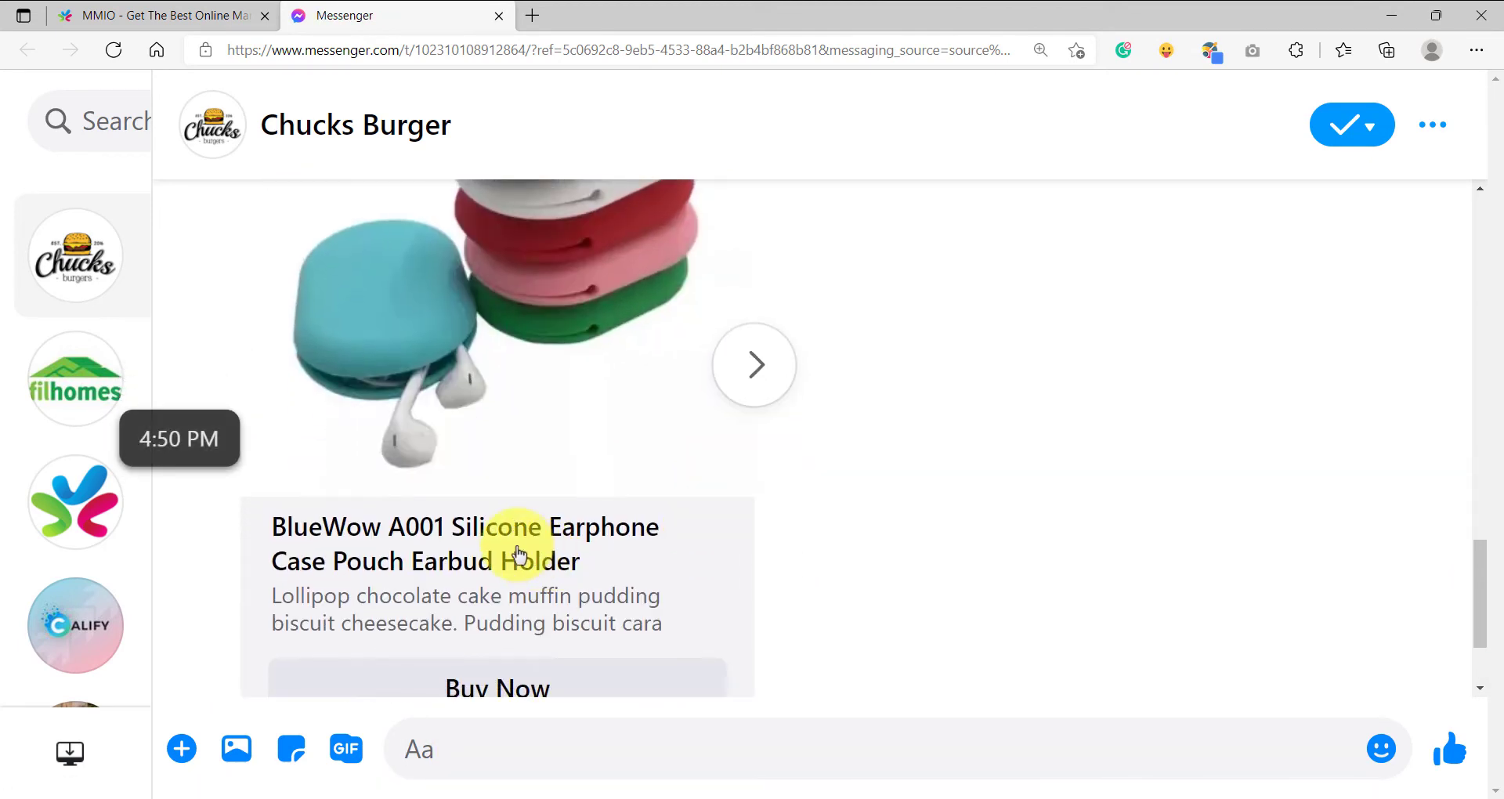
scroll(736, 559, up, 3)
click(755, 597)
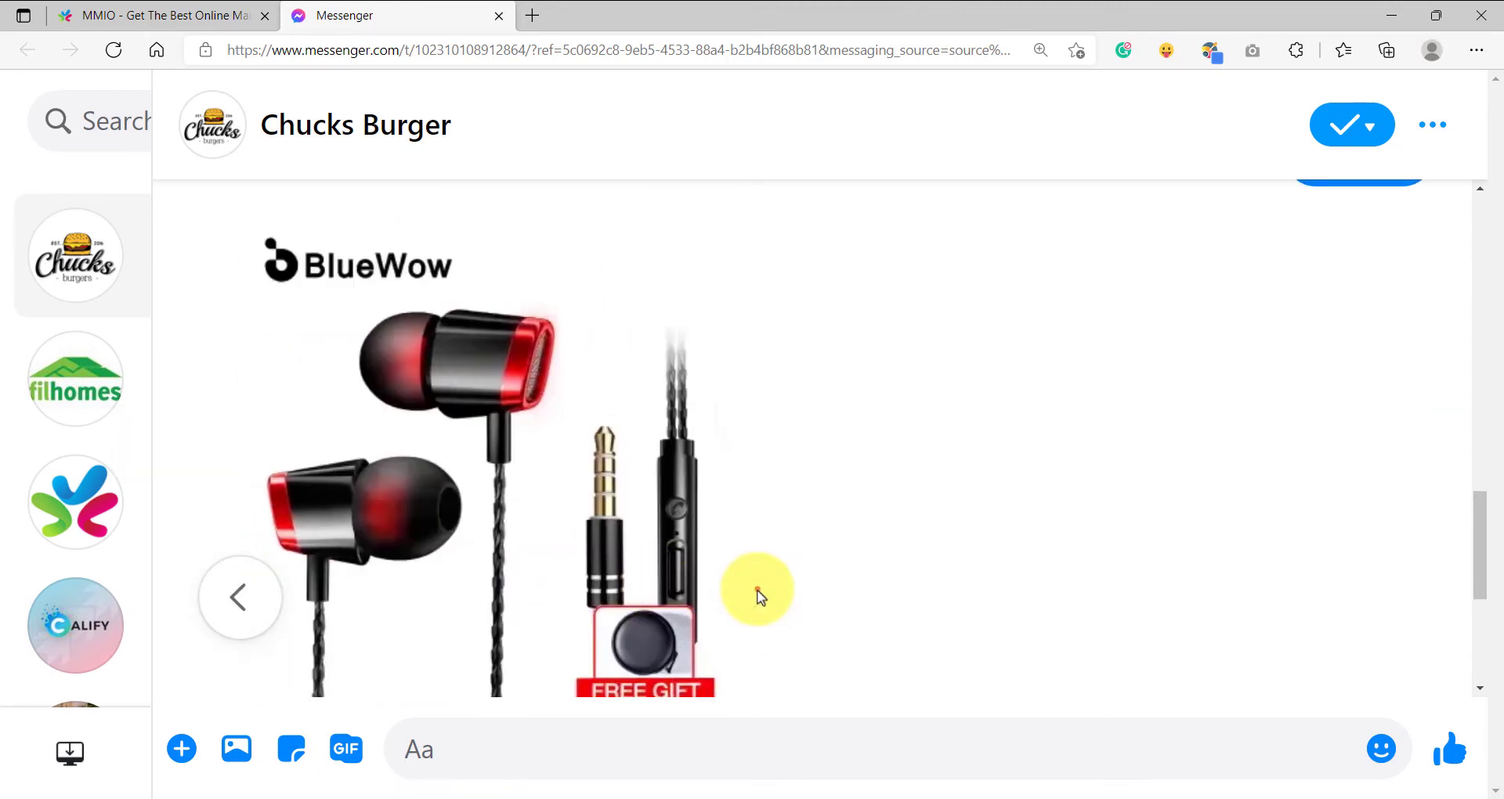
scroll(755, 594, down, 2)
scroll(440, 557, up, 2)
click(245, 584)
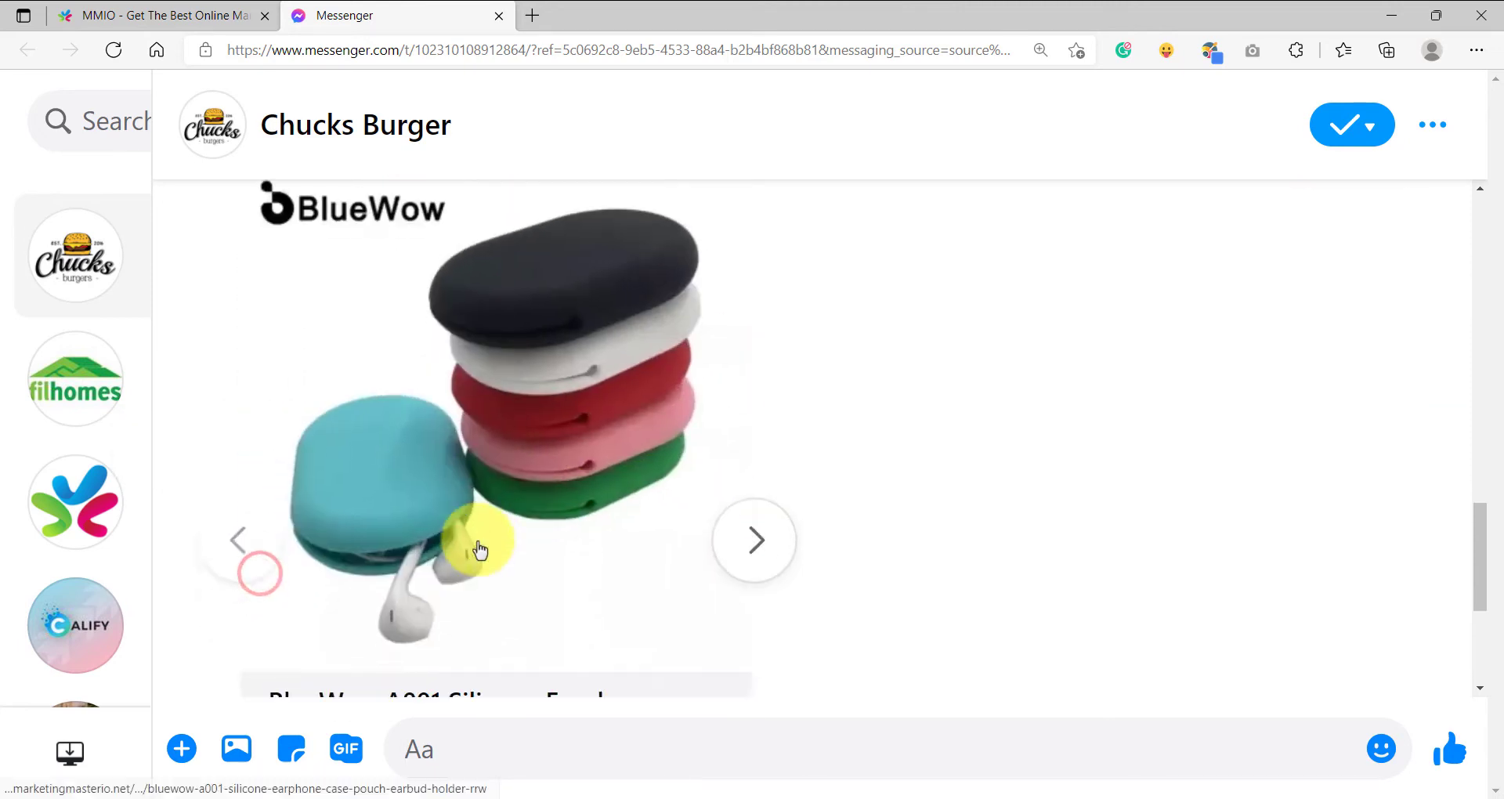
scroll(484, 540, down, 3)
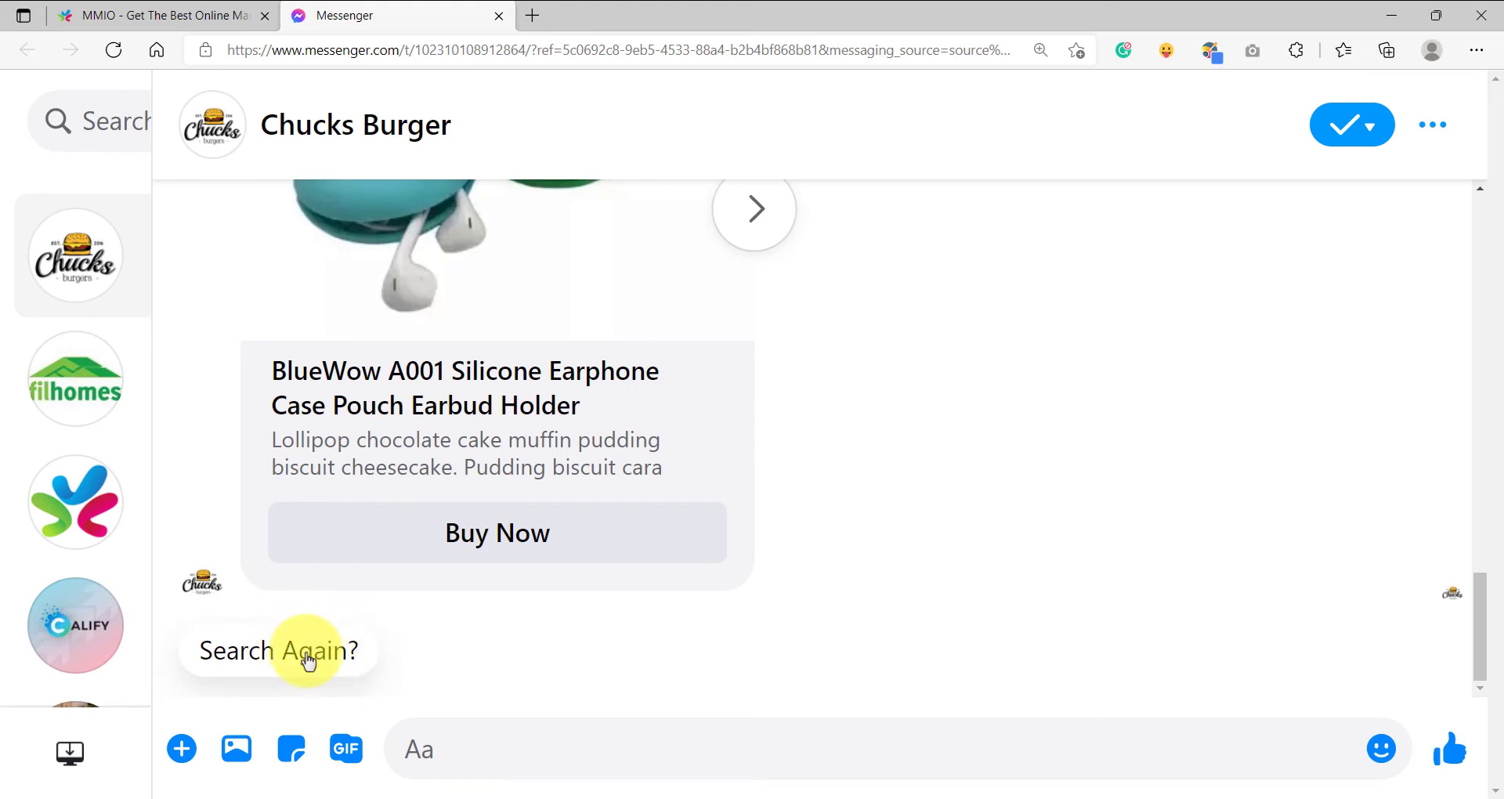
scroll(410, 548, up, 3)
scroll(400, 579, down, 3)
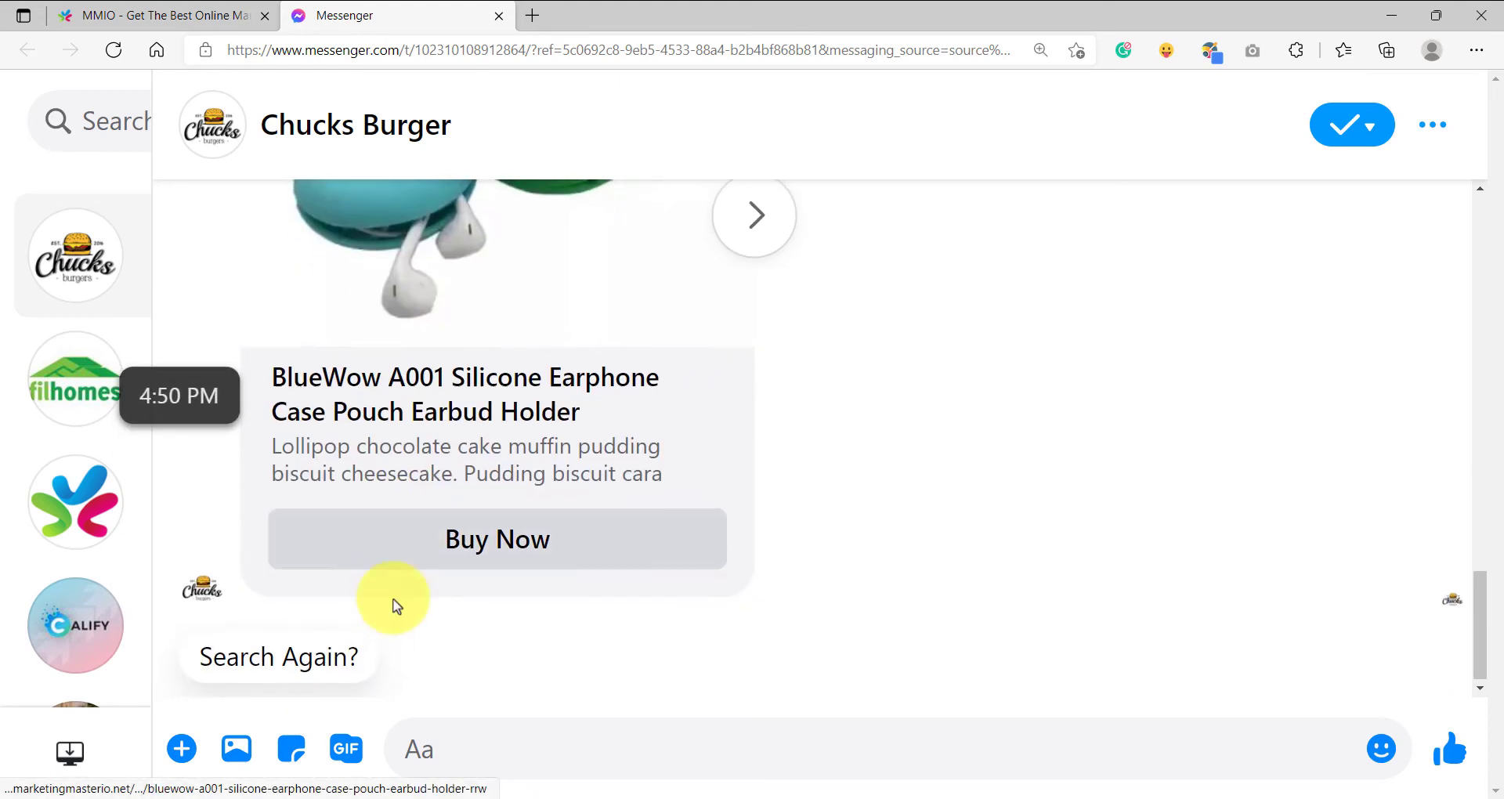
Start another search with the Search Again? reply and send "ga" as the product to look for.
click(298, 664)
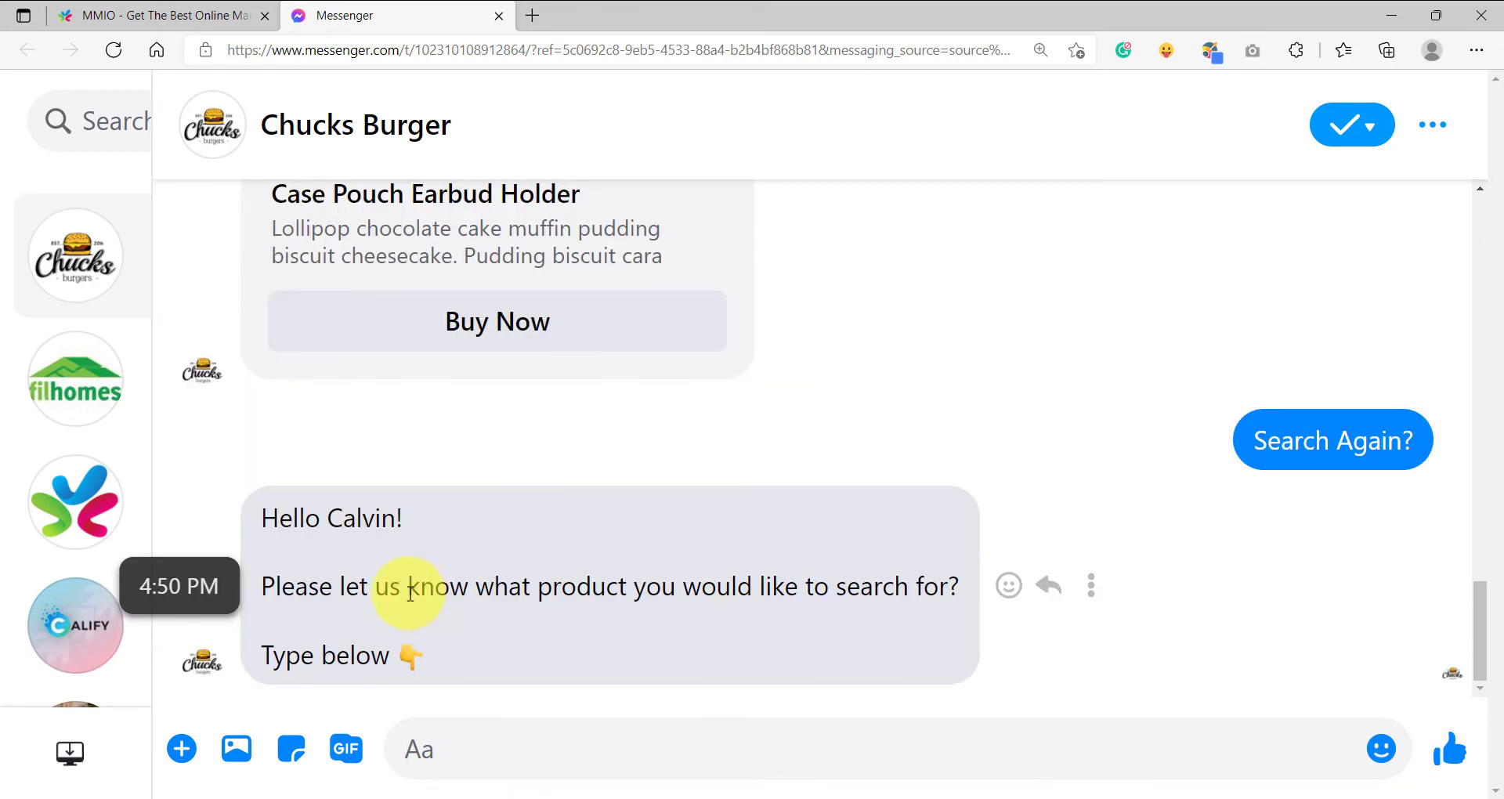
drag(267, 516, 480, 671)
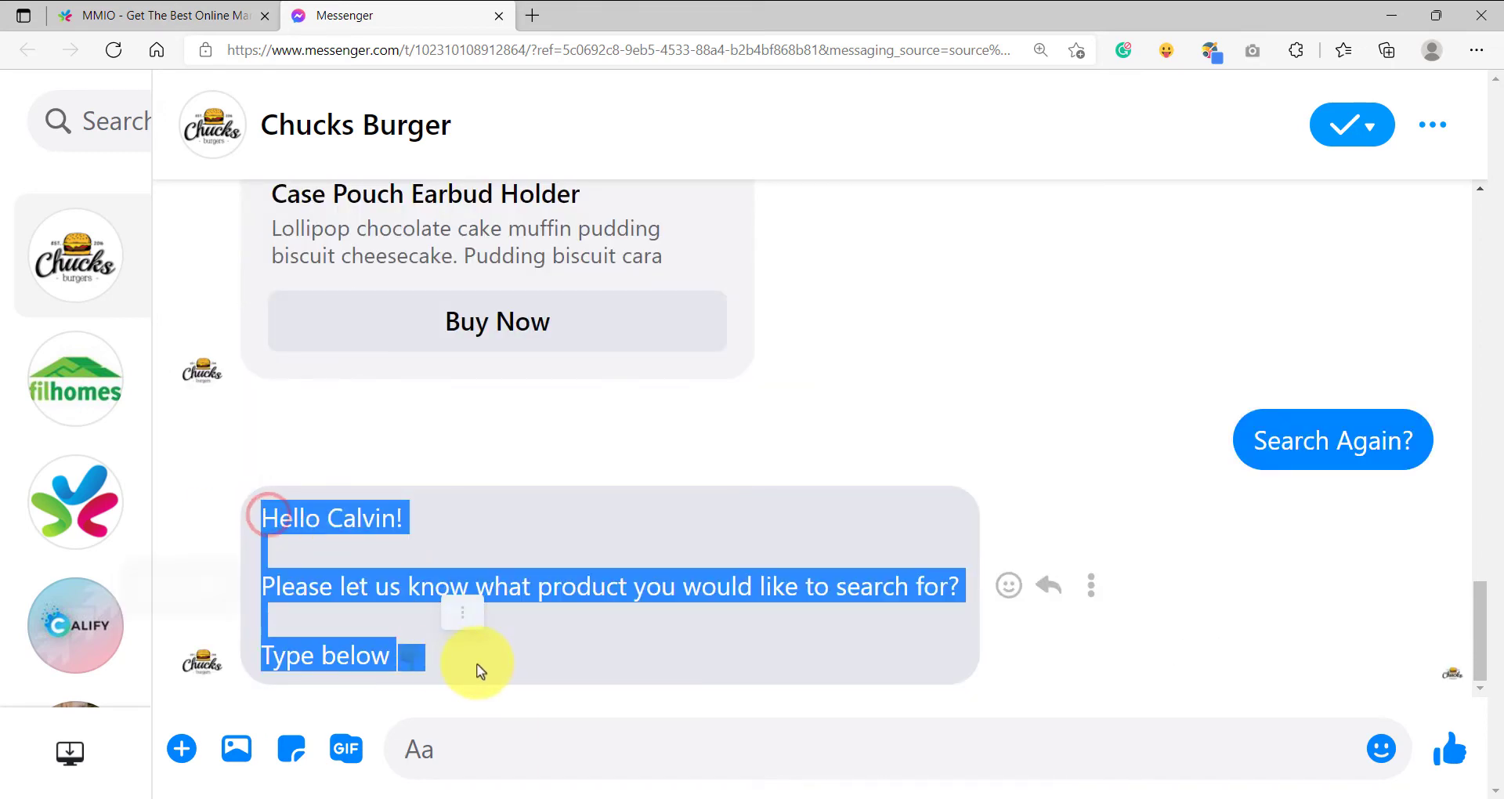
click(461, 563)
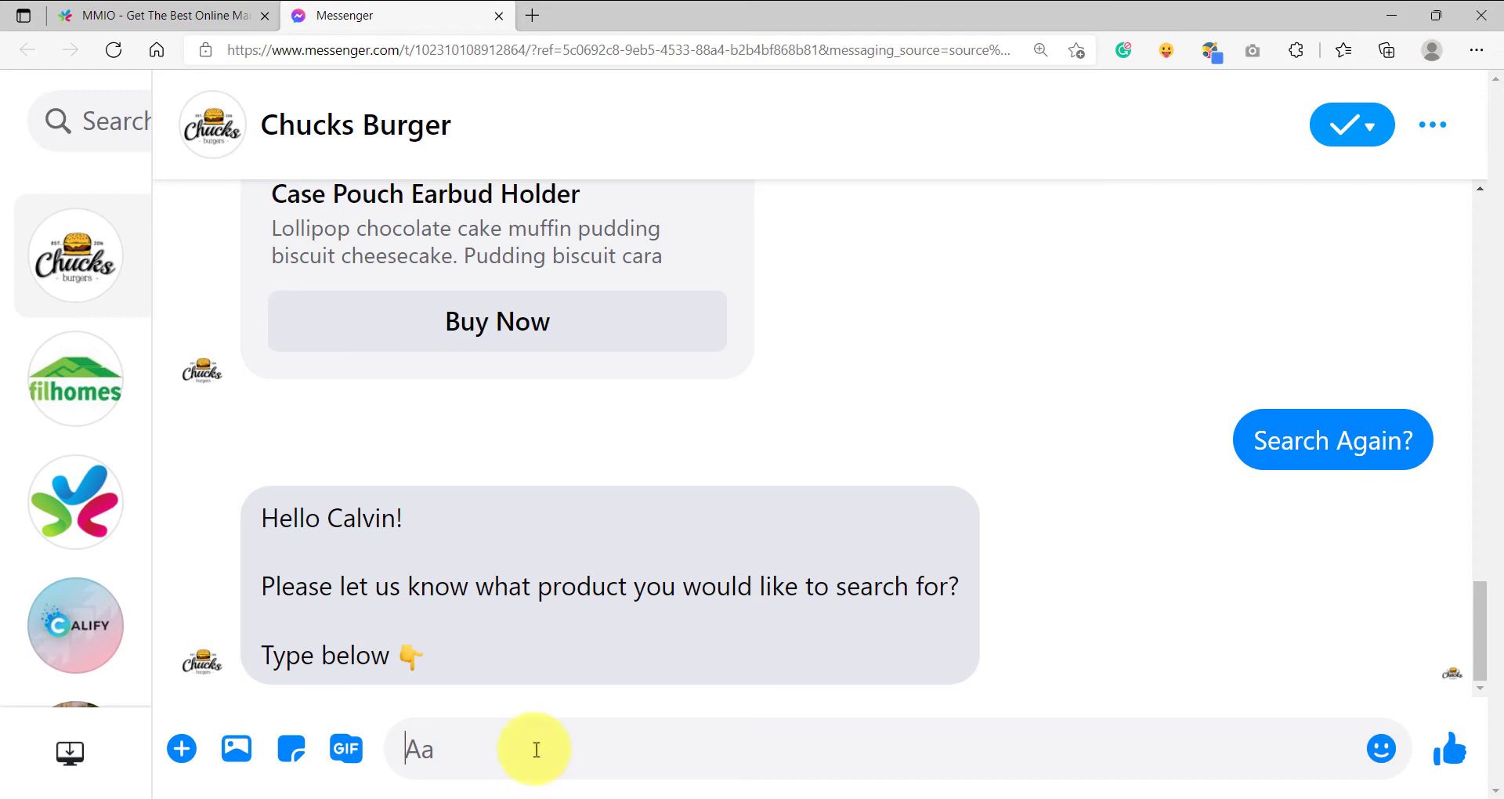
text(gaming)
key(Return)
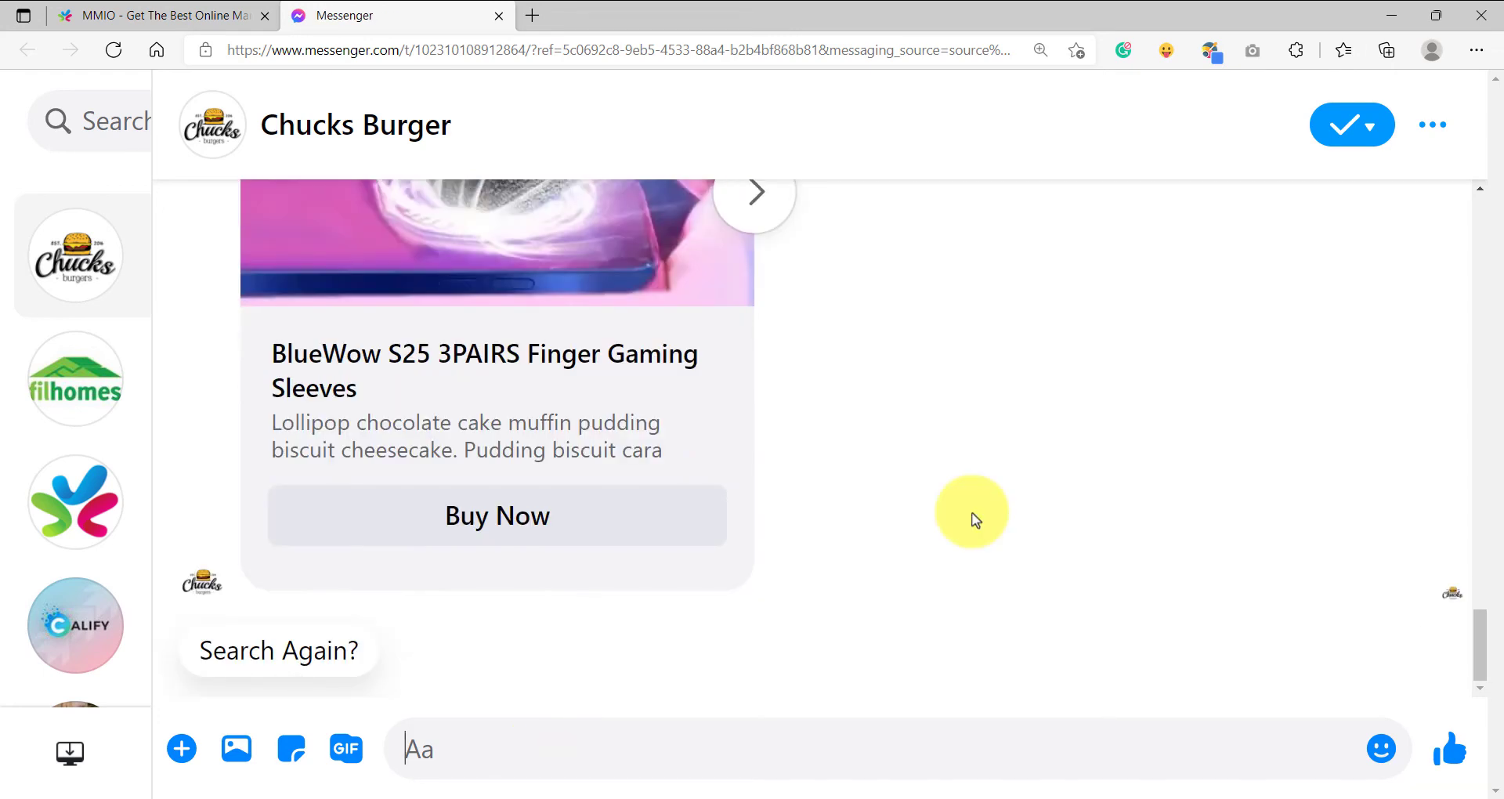
Switch back to MMIO and open the Product Search flow of the Chucks Burger page for editing in the chatbot flow builder.
click(102, 15)
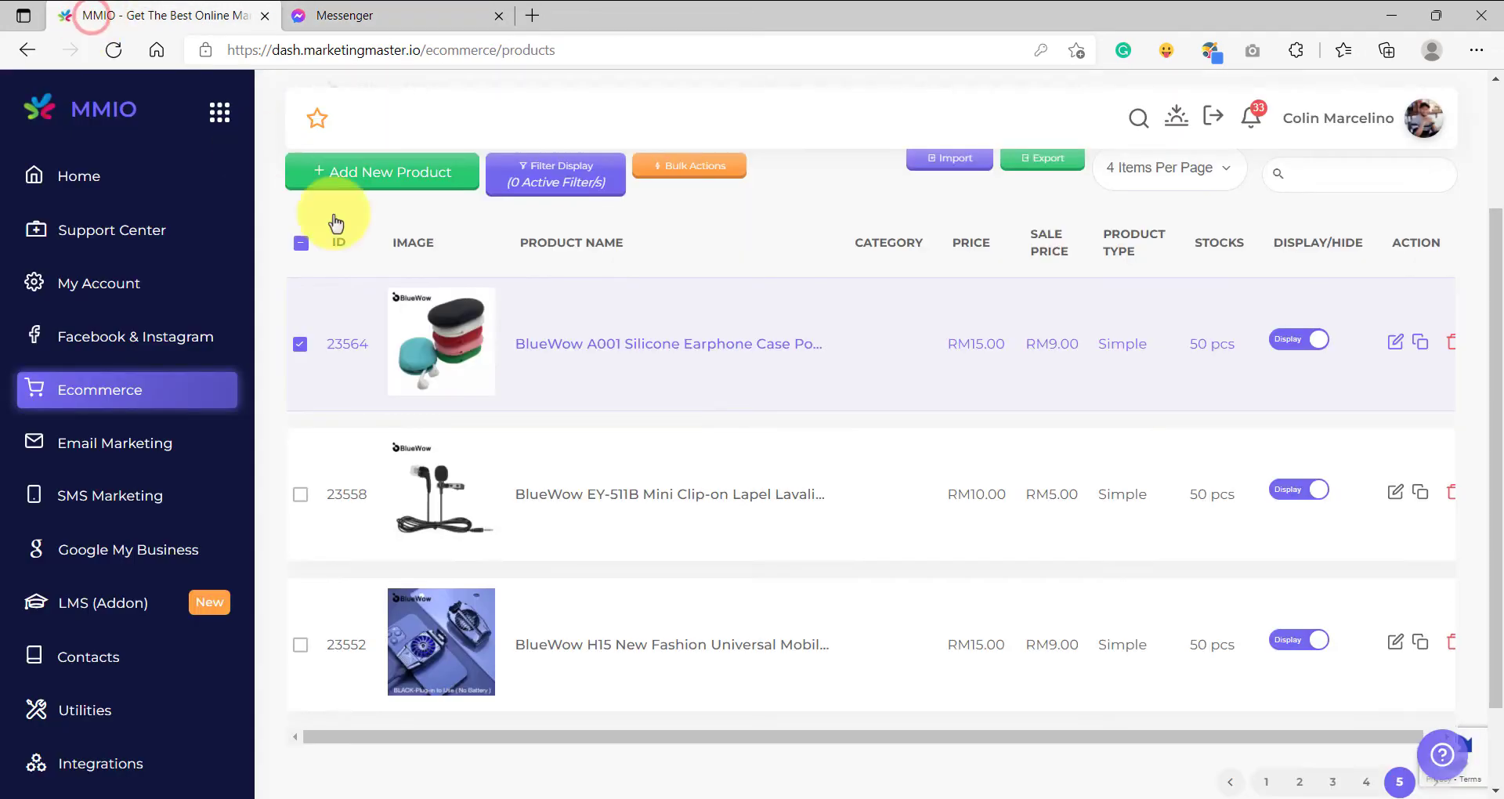
click(137, 358)
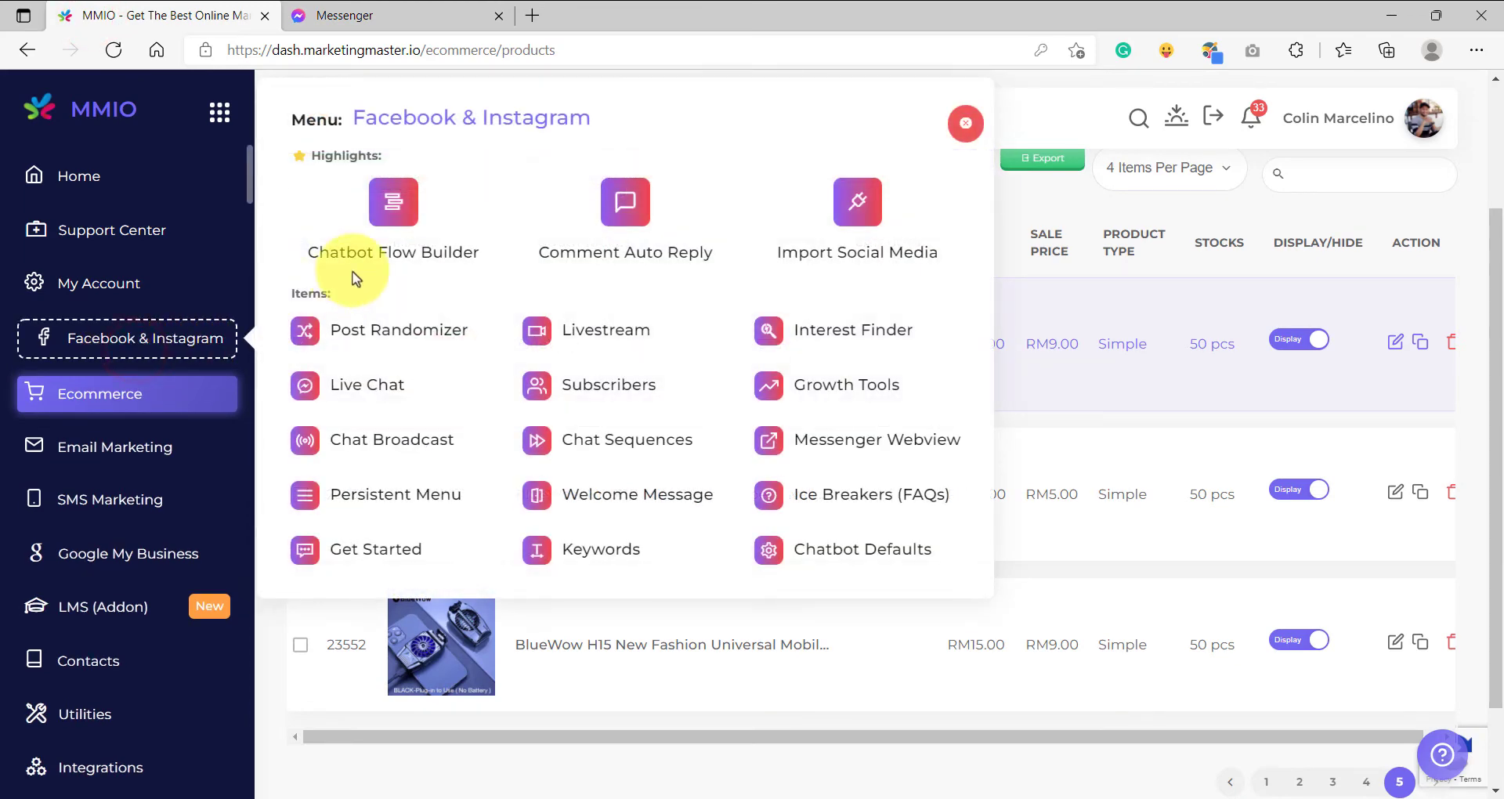
click(404, 230)
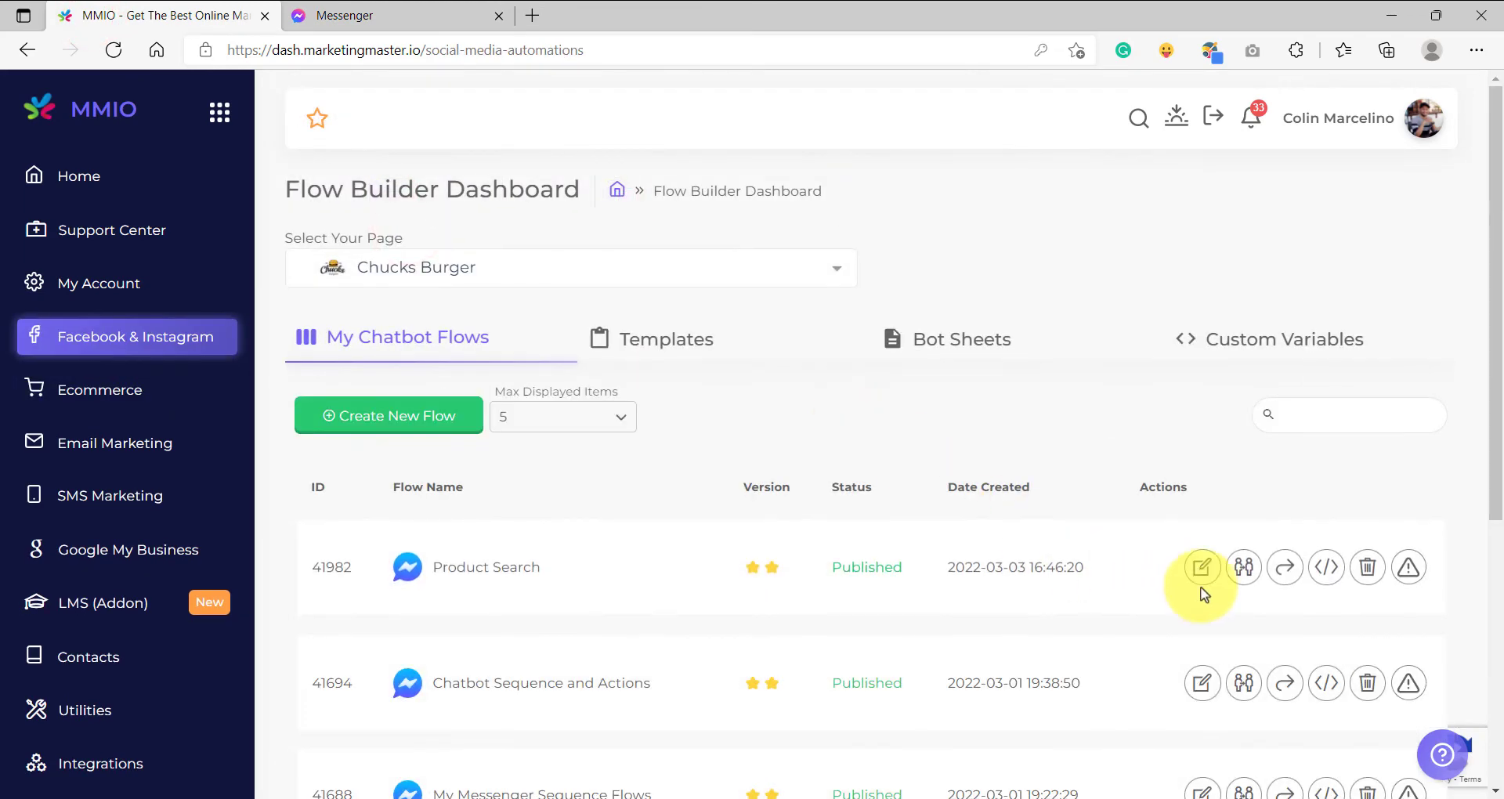
click(1202, 568)
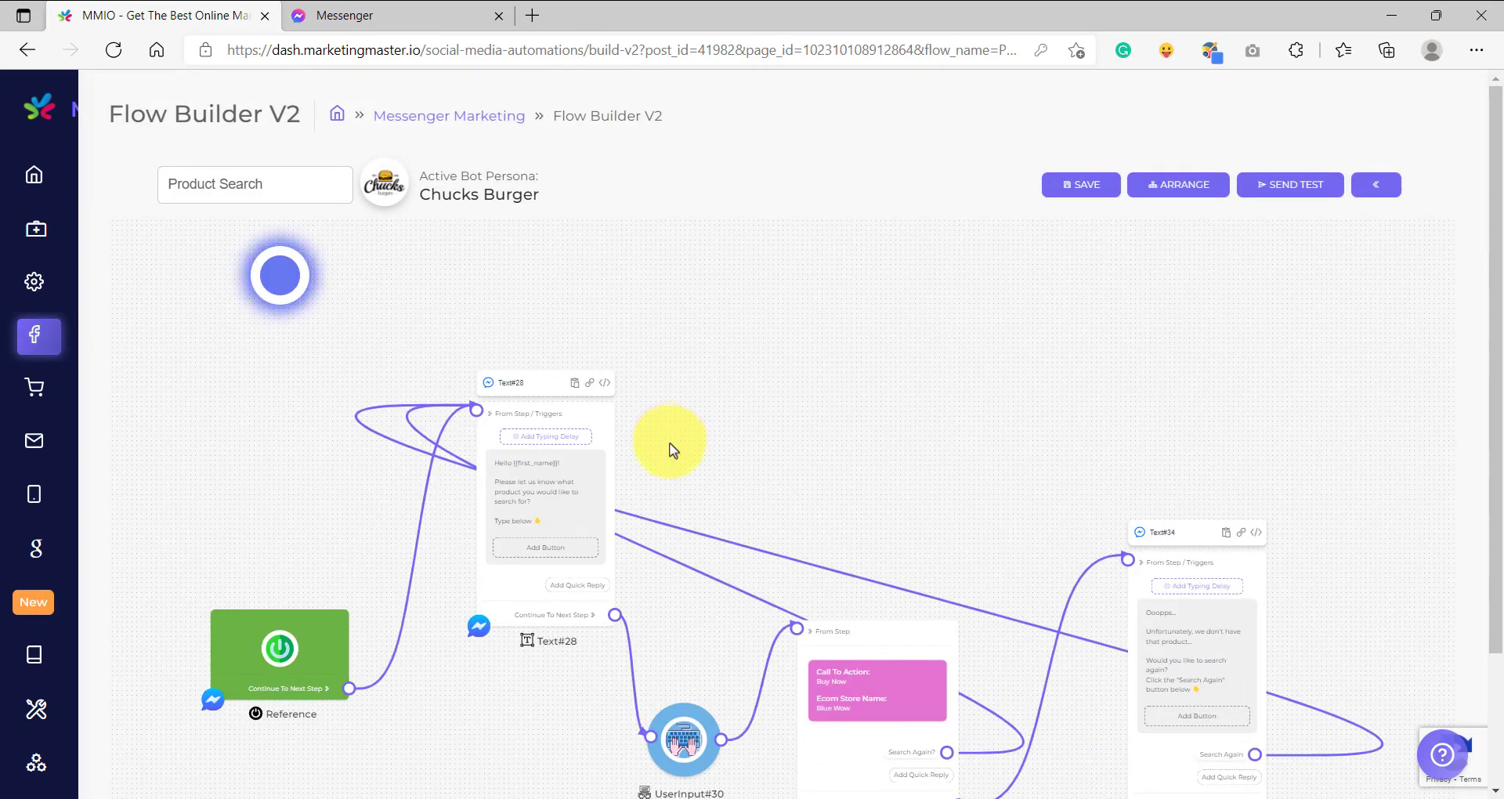
Examine the flow's greeting text block and how it leads through the user input block to the product search.
drag(704, 448, 703, 390)
scroll(548, 399, up, 5)
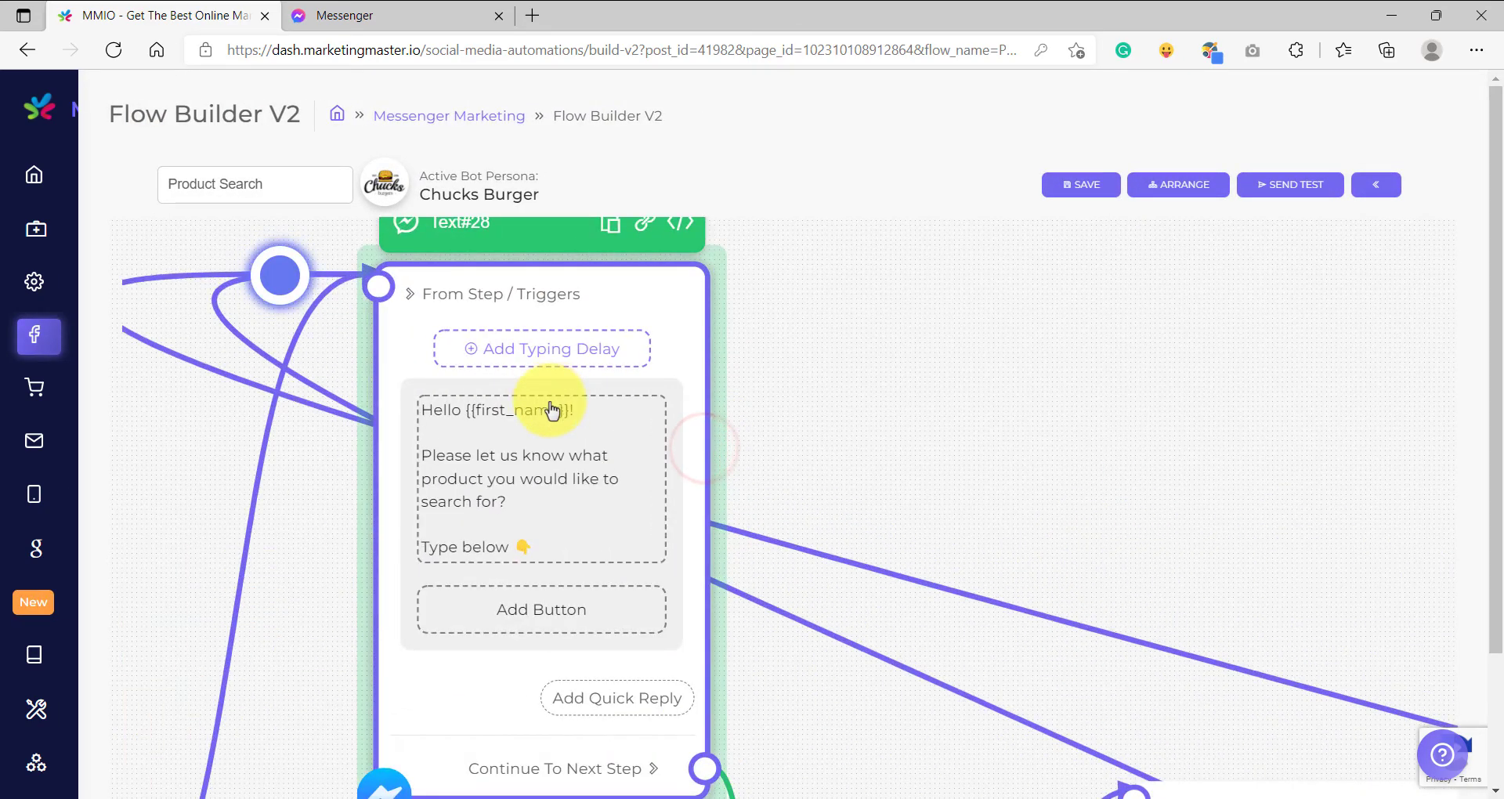
scroll(551, 406, down, 3)
drag(743, 637, 479, 487)
scroll(615, 517, up, 4)
scroll(554, 390, down, 1)
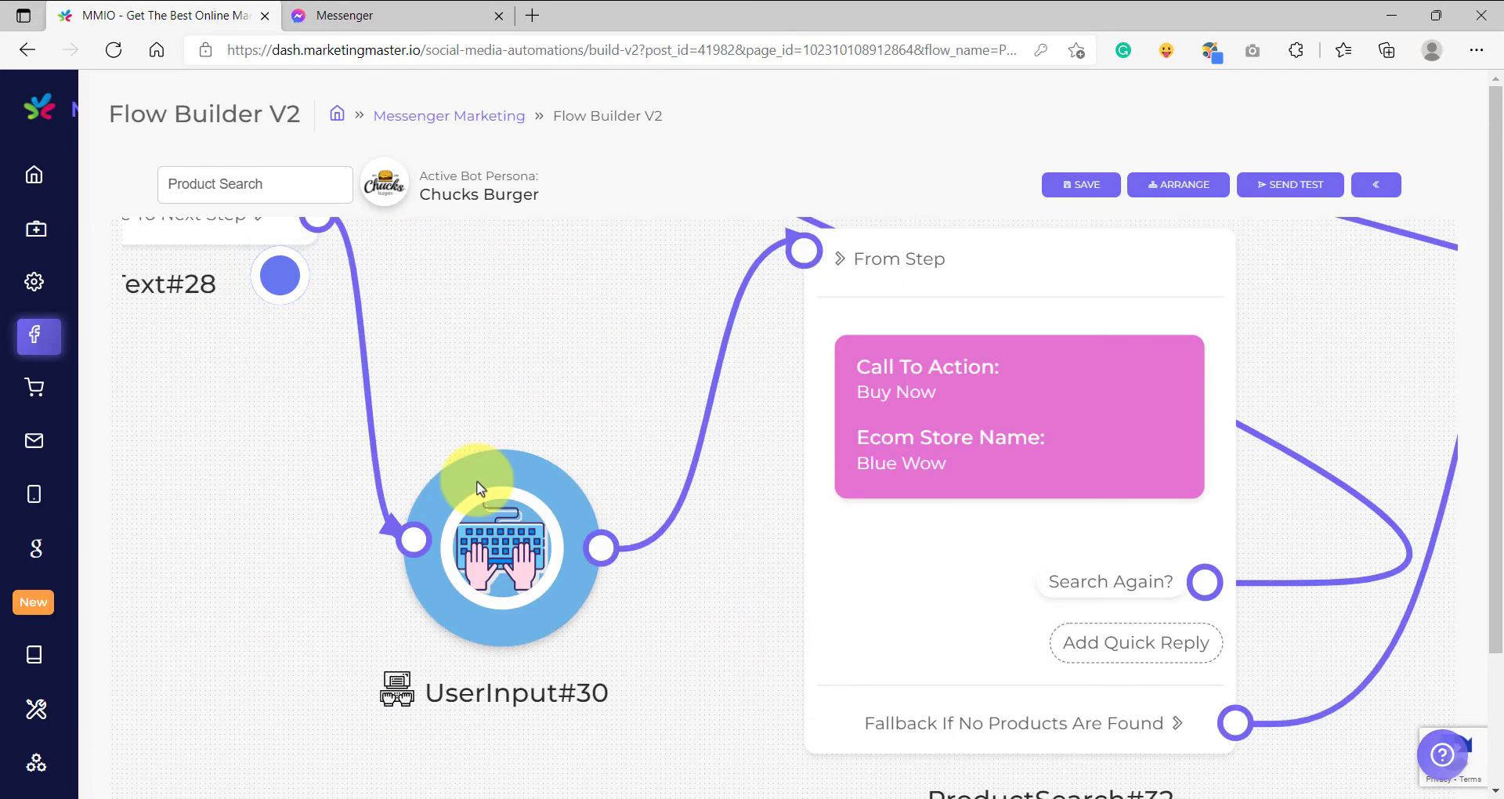
scroll(530, 442, down, 4)
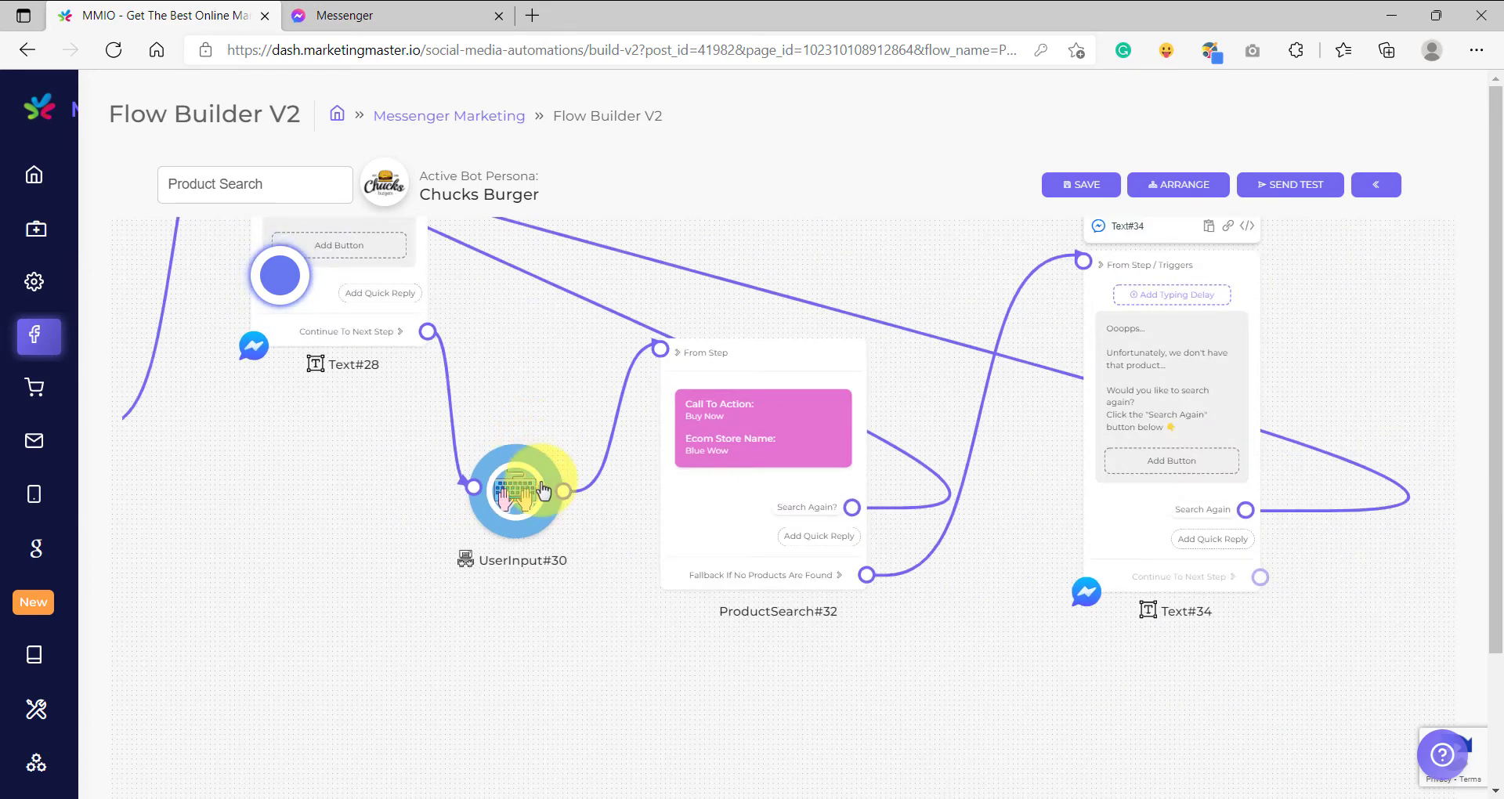
drag(604, 366, 481, 377)
Reconfirm the product search block's configuration with "Buy Now" as the carousel button text and Blue Wow as the store.
drag(659, 364, 694, 365)
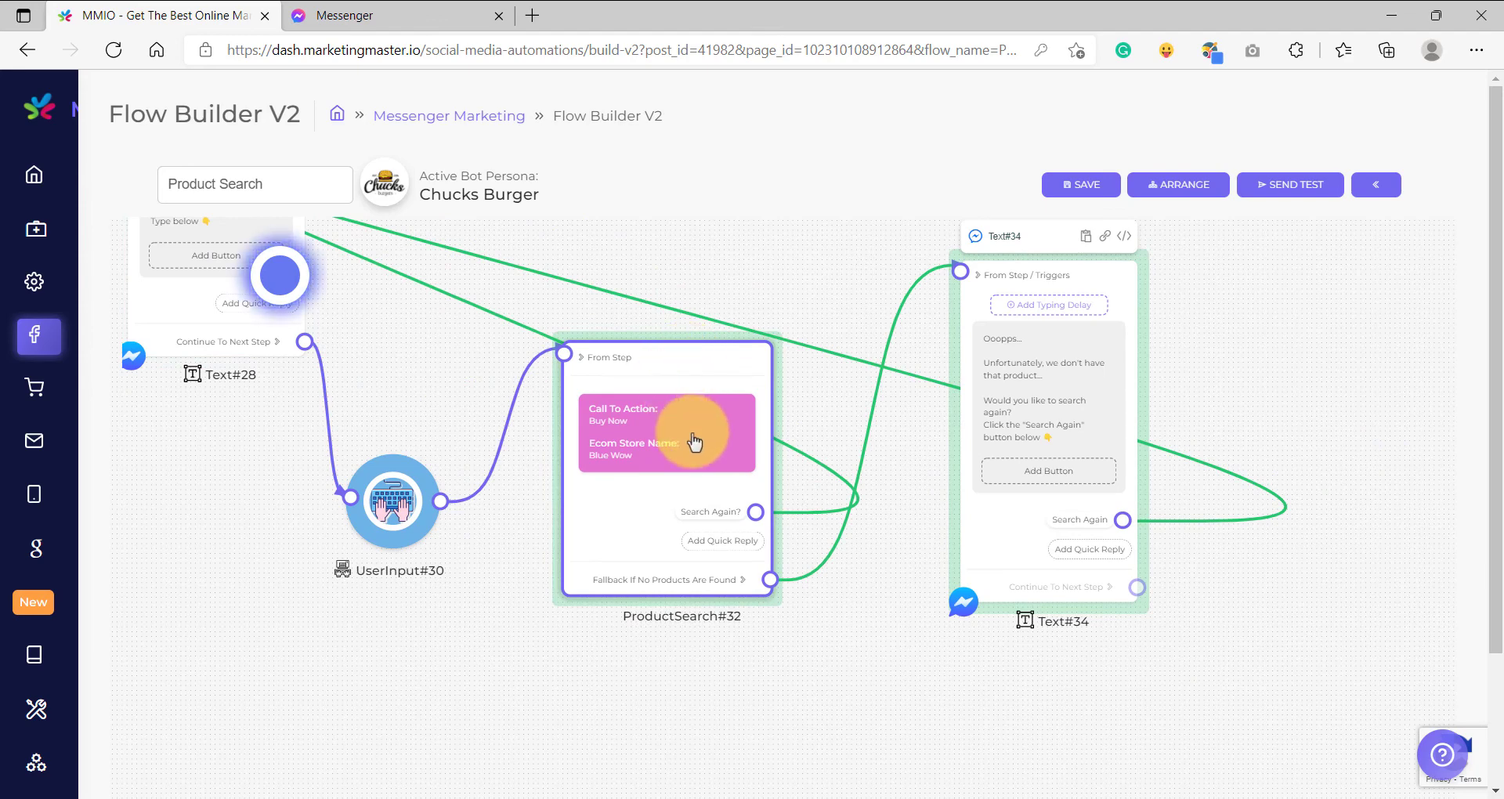
scroll(694, 442, up, 4)
click(583, 460)
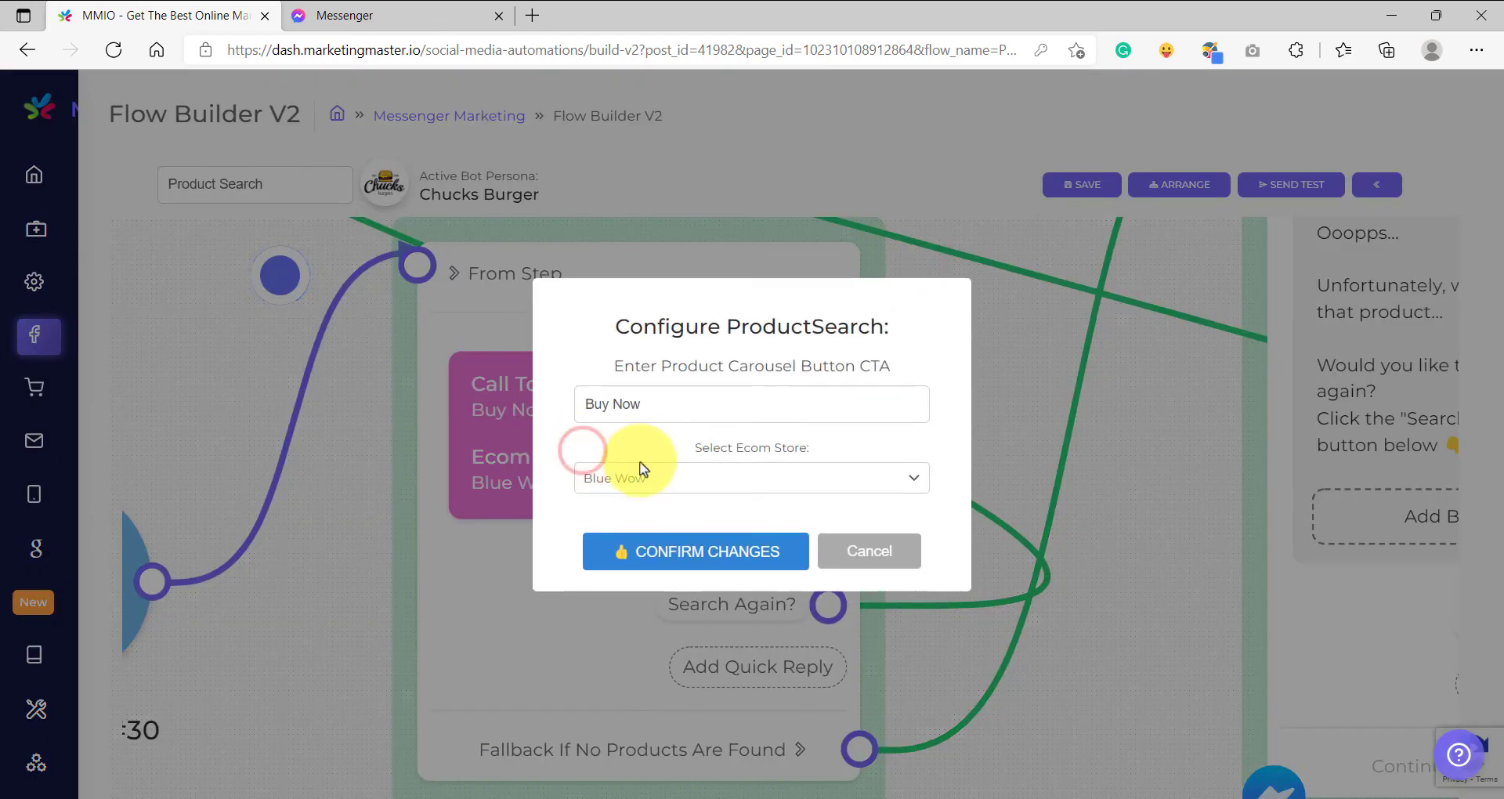
click(678, 474)
click(666, 513)
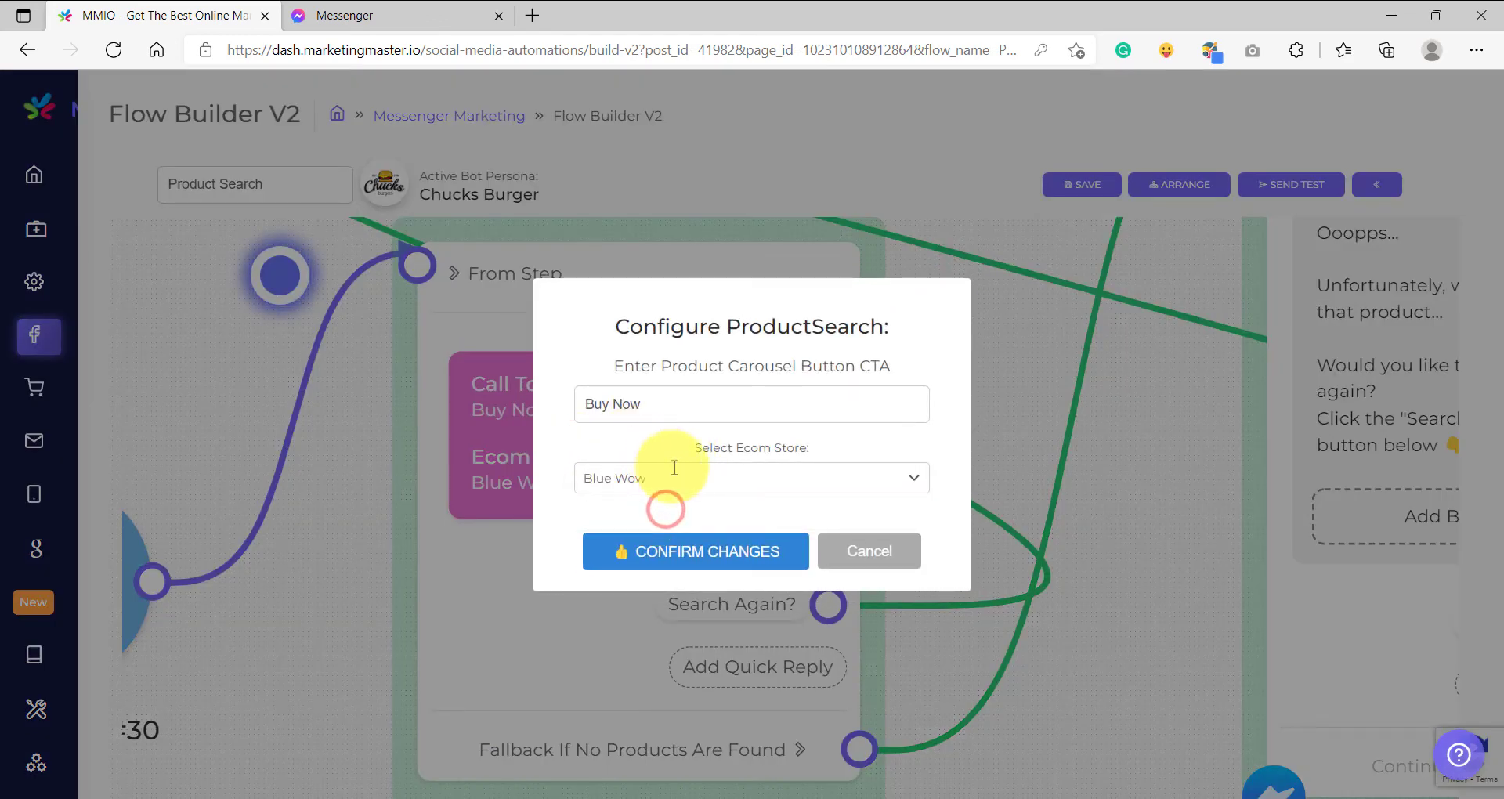
drag(702, 400, 590, 449)
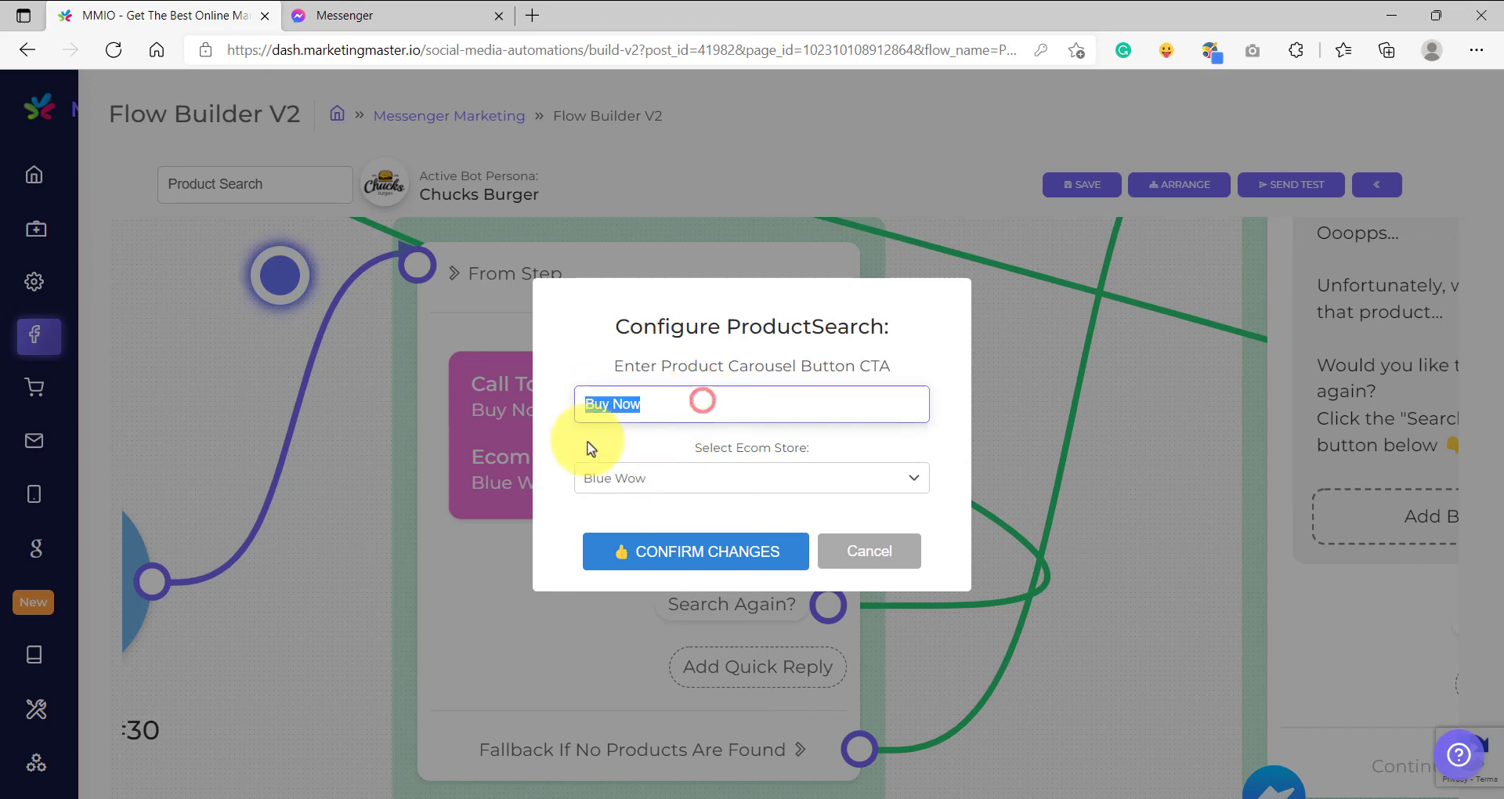
click(681, 446)
click(679, 551)
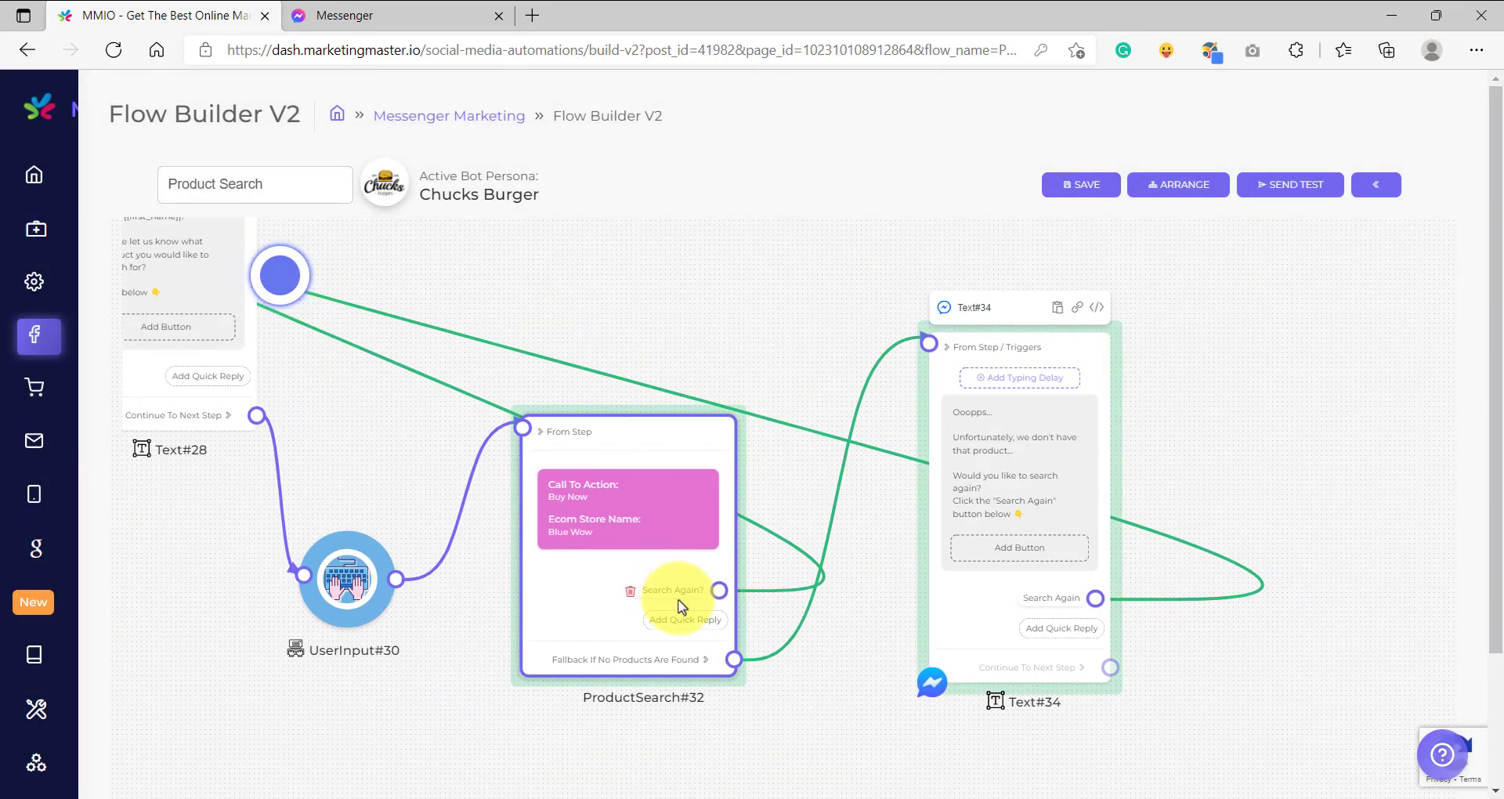
Examine the product search block's Search Again? quick reply, its no-products fallback connection and the layout of the whole flow.
scroll(680, 607, up, 5)
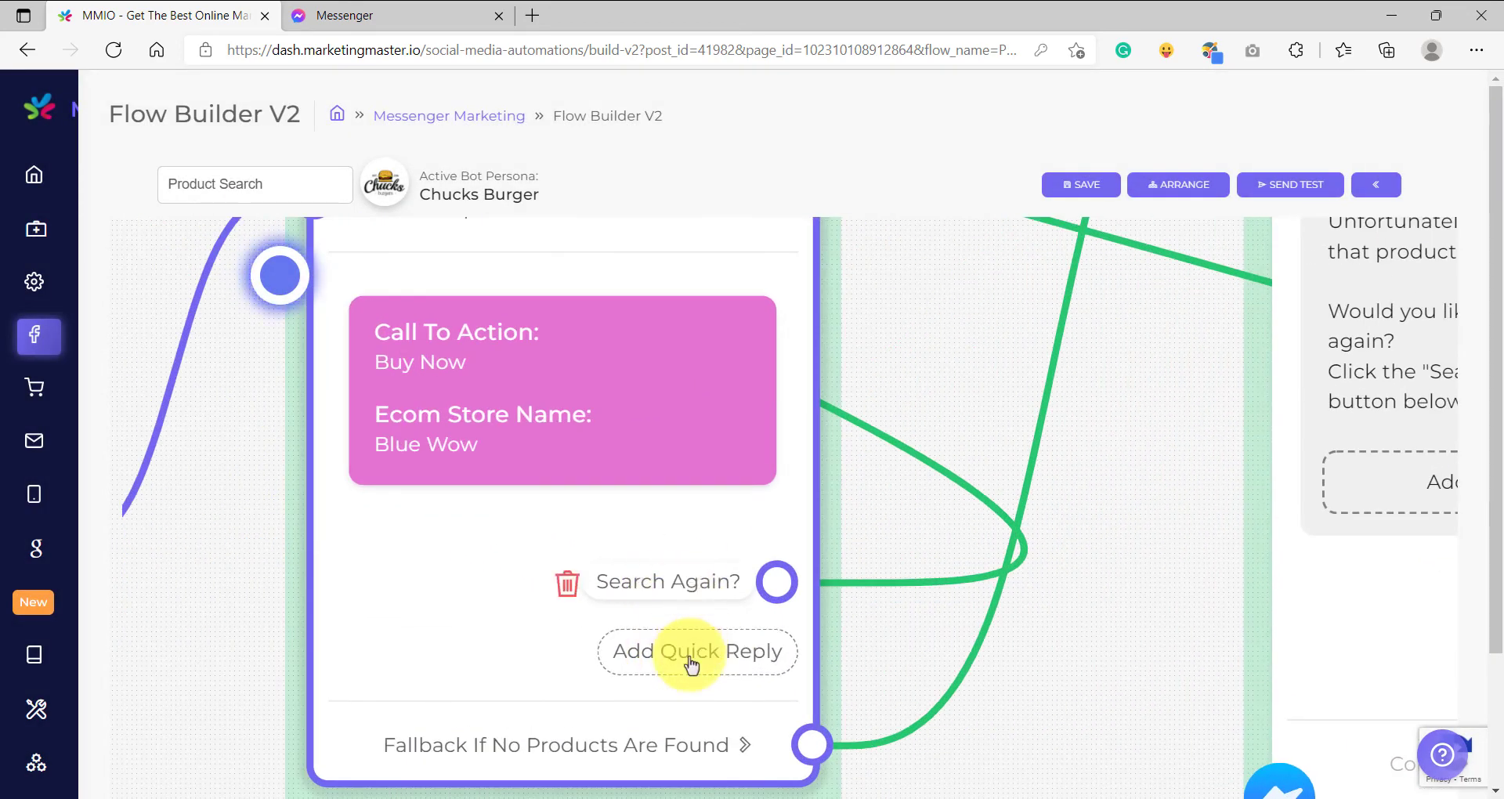
scroll(680, 613, down, 4)
drag(1021, 307, 1067, 337)
scroll(635, 681, up, 4)
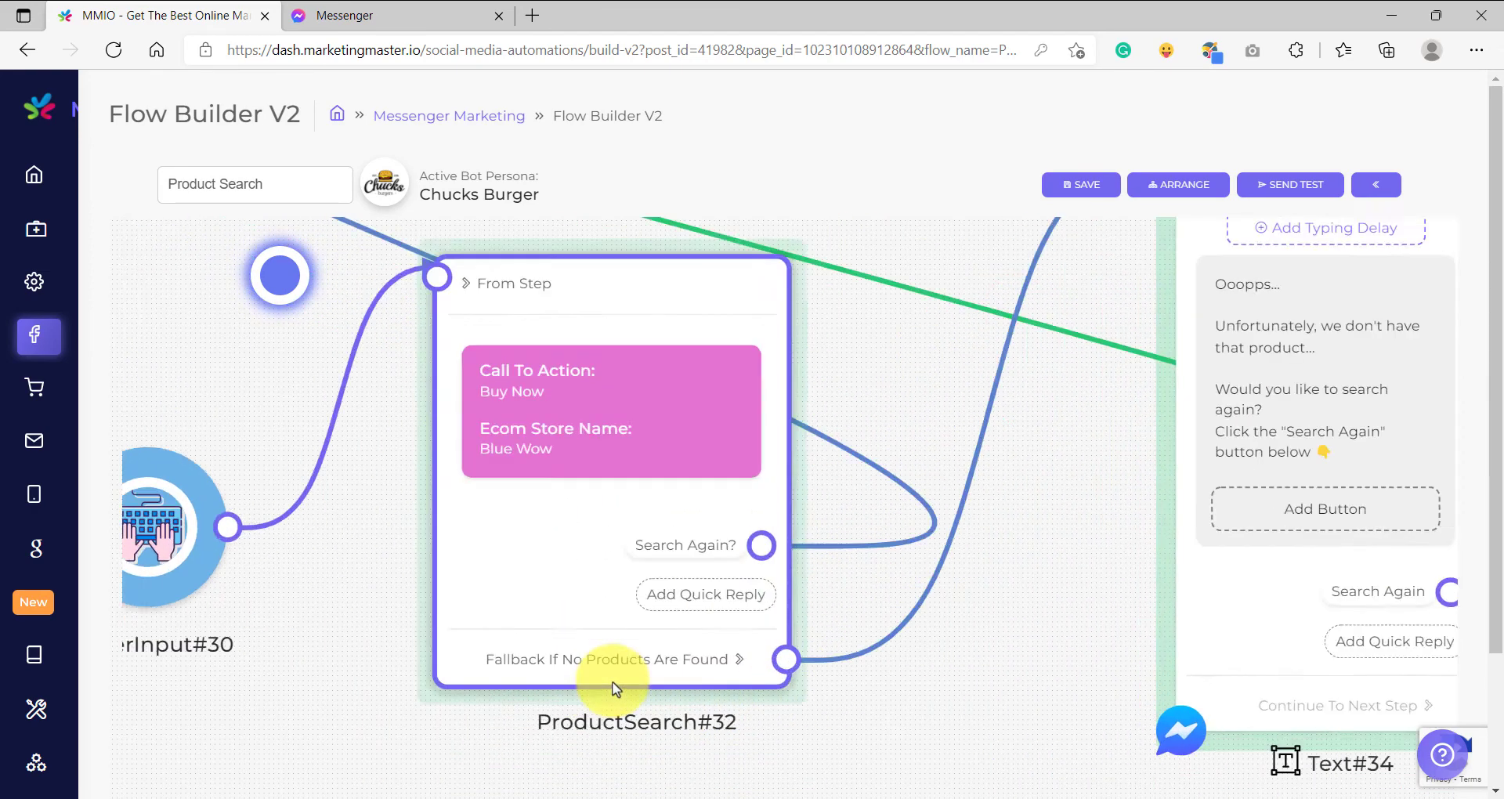
scroll(629, 642, down, 3)
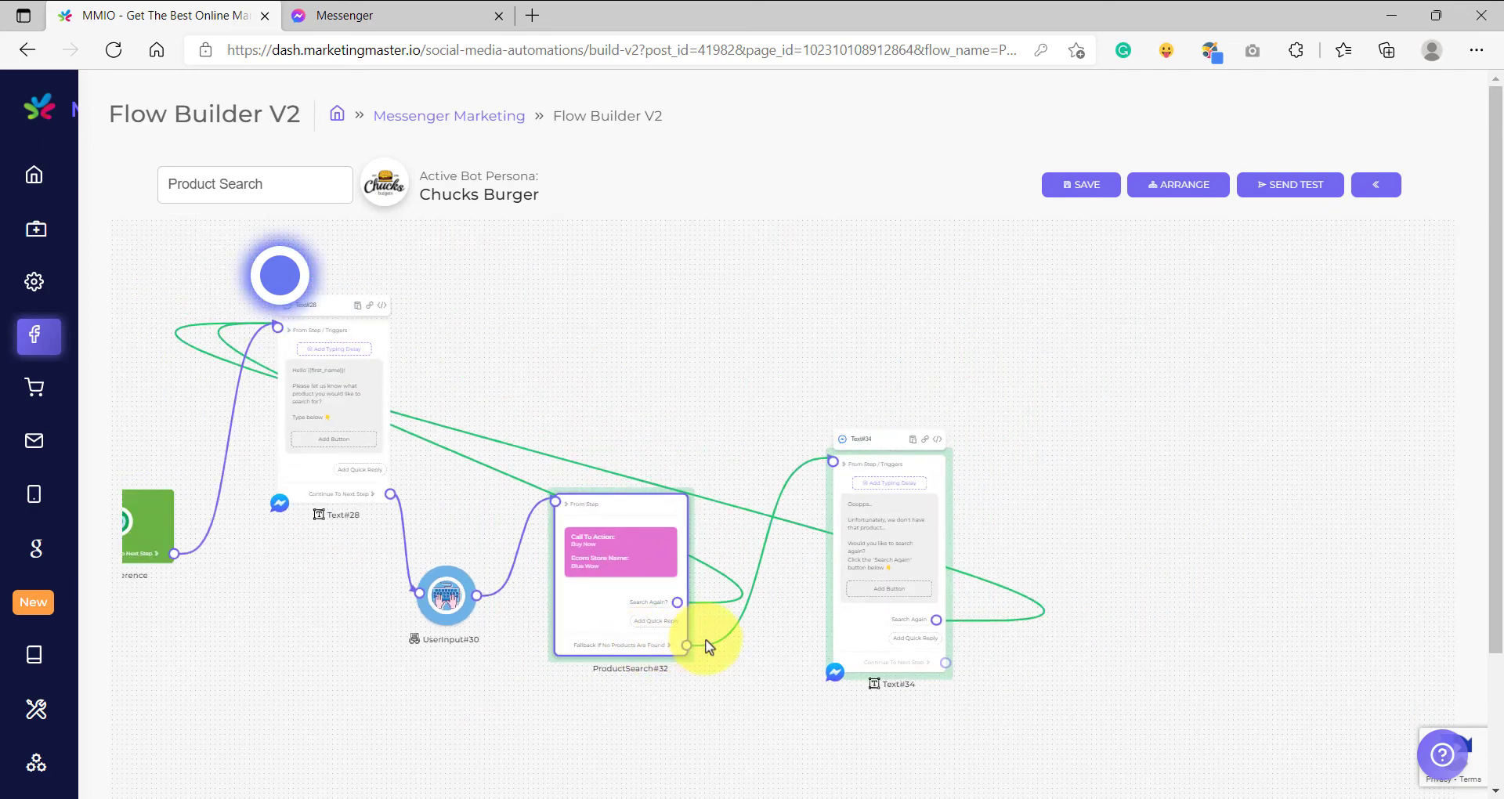
drag(866, 567, 773, 597)
scroll(772, 597, up, 4)
scroll(772, 597, down, 6)
drag(611, 721, 835, 644)
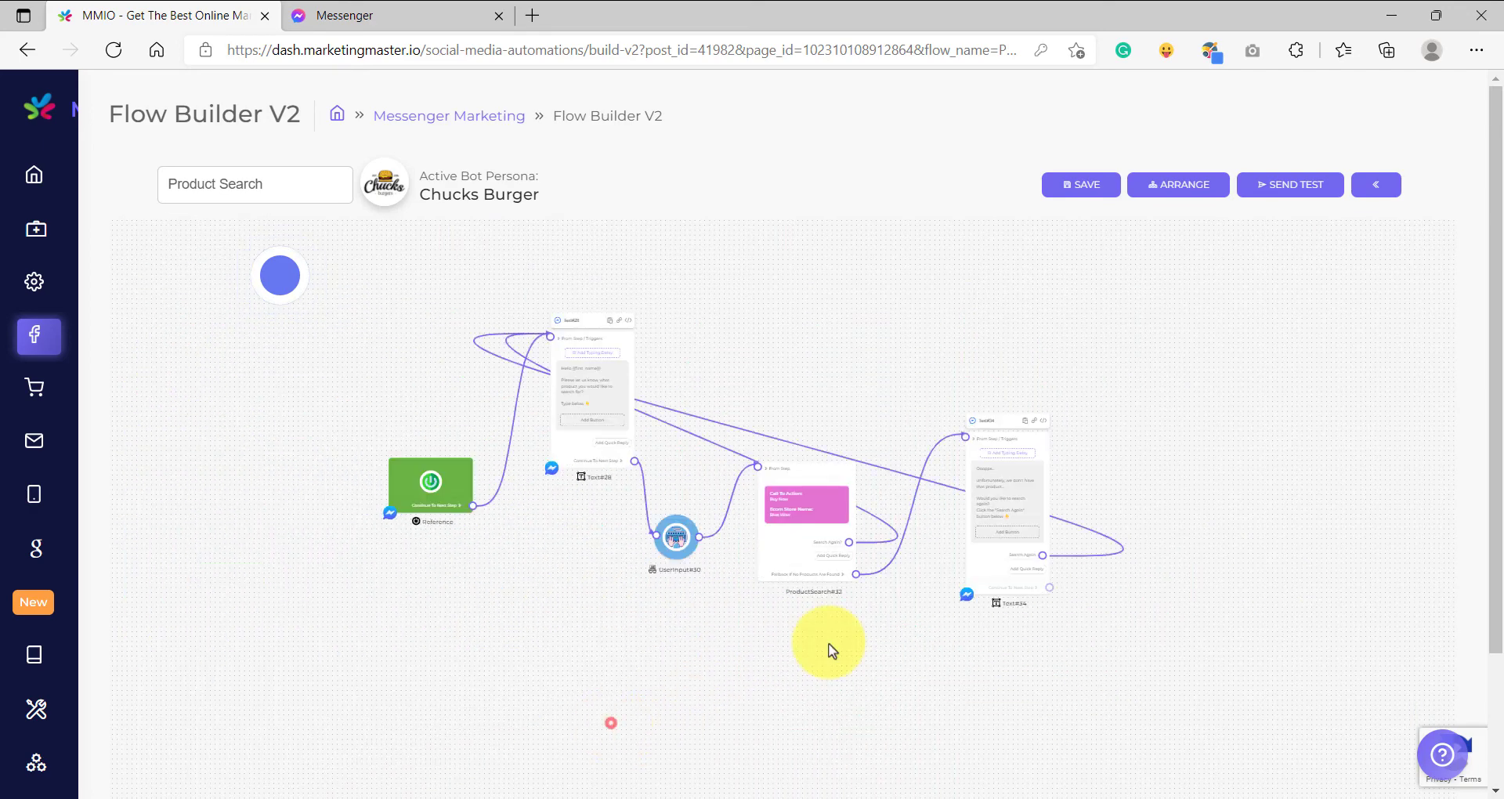